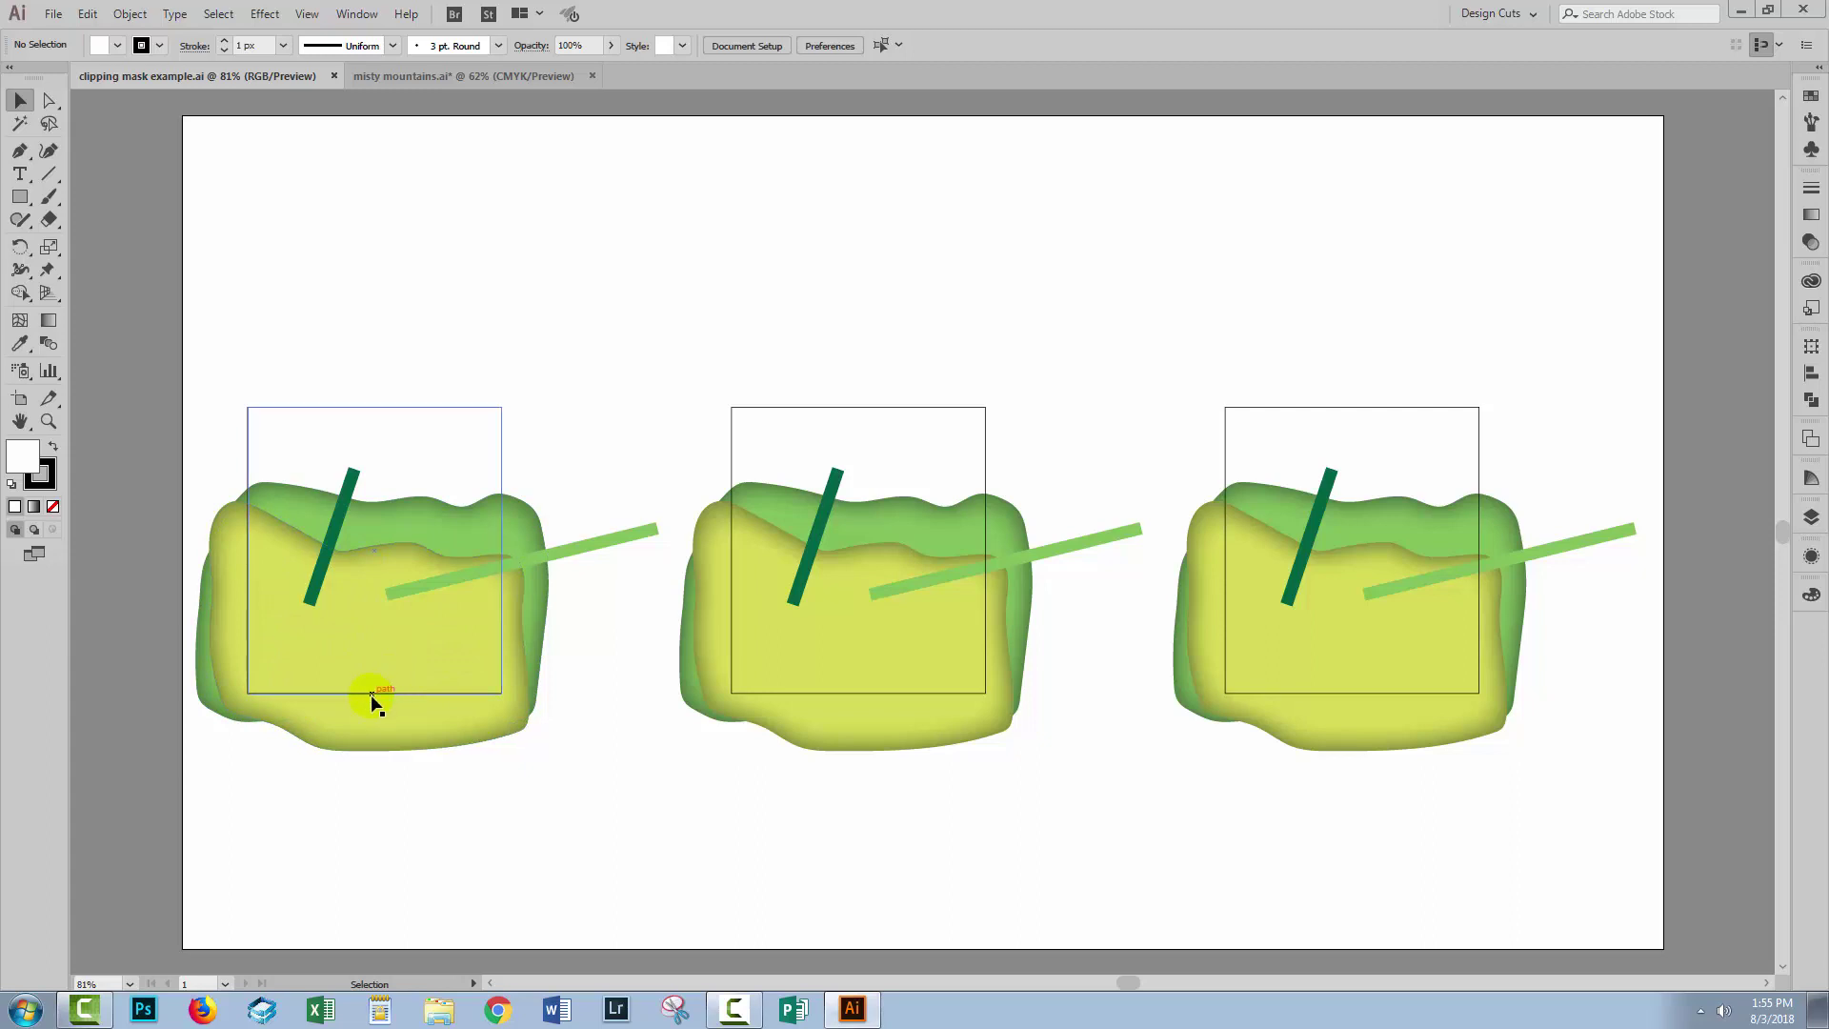
Crop the left landscape to its square frame with Pathfinder Crop, then deselect
drag(237, 331, 528, 821)
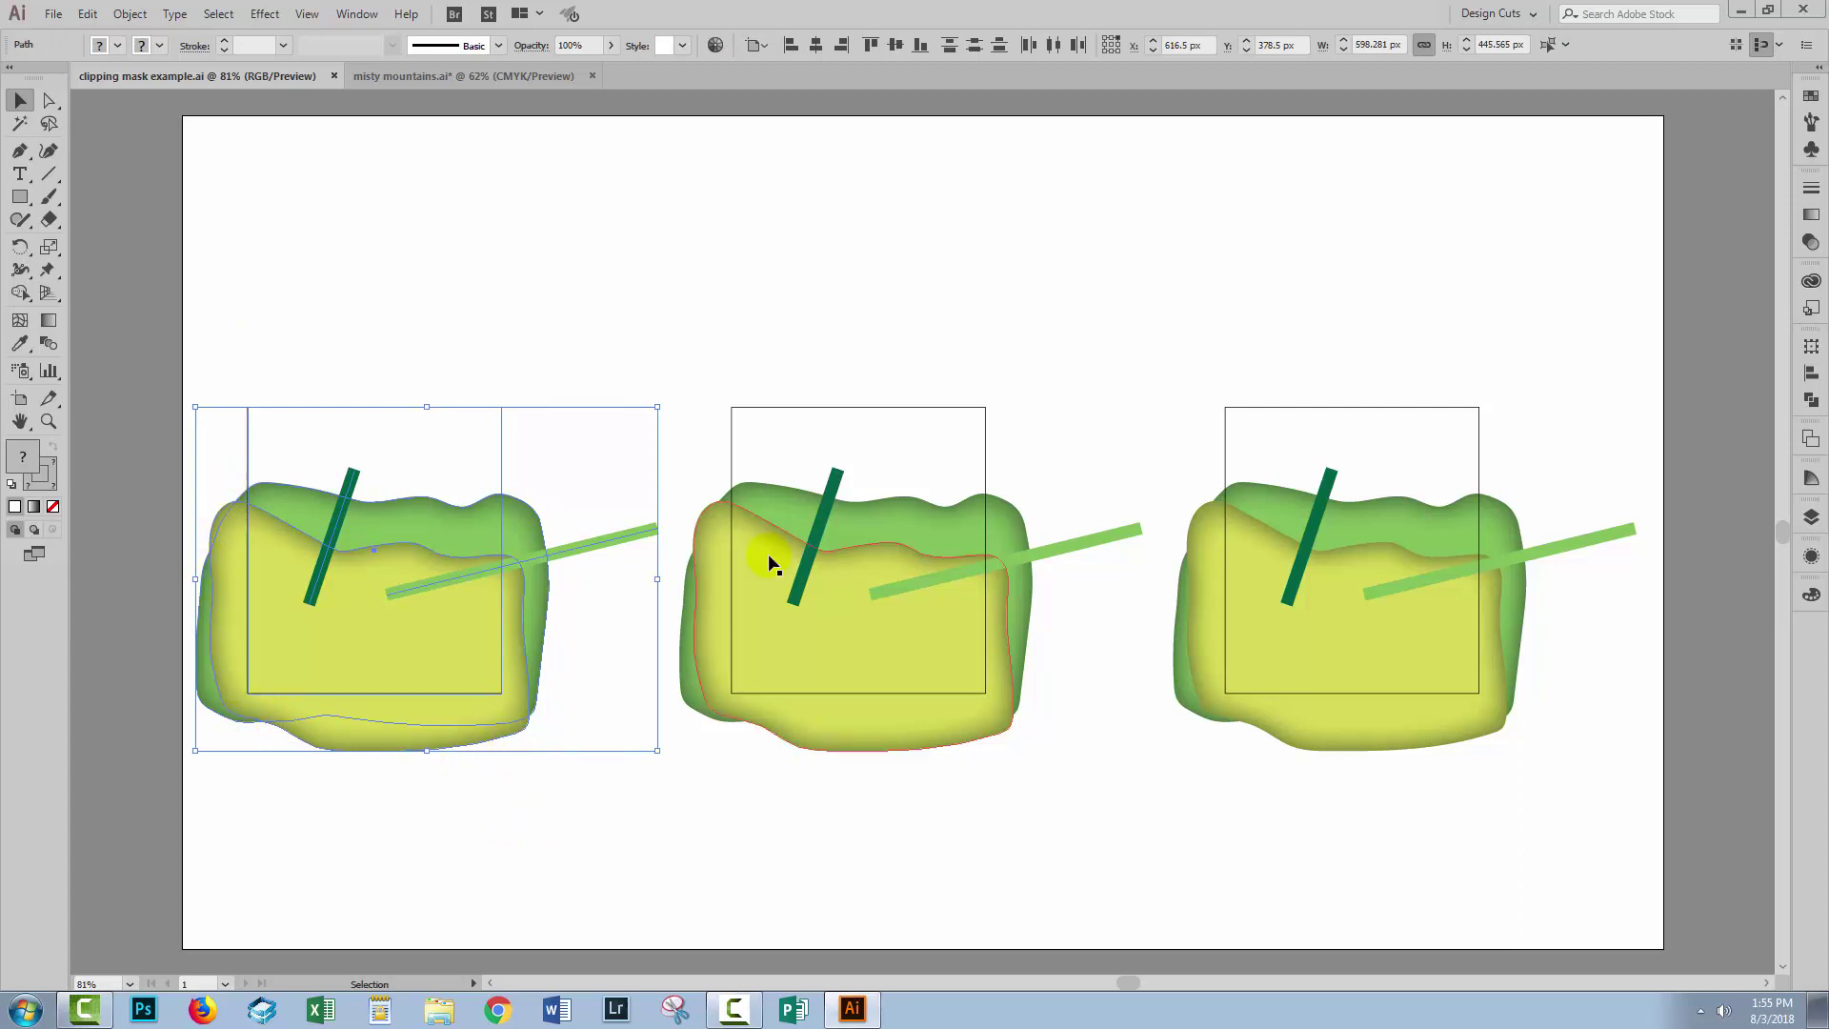
click(1811, 402)
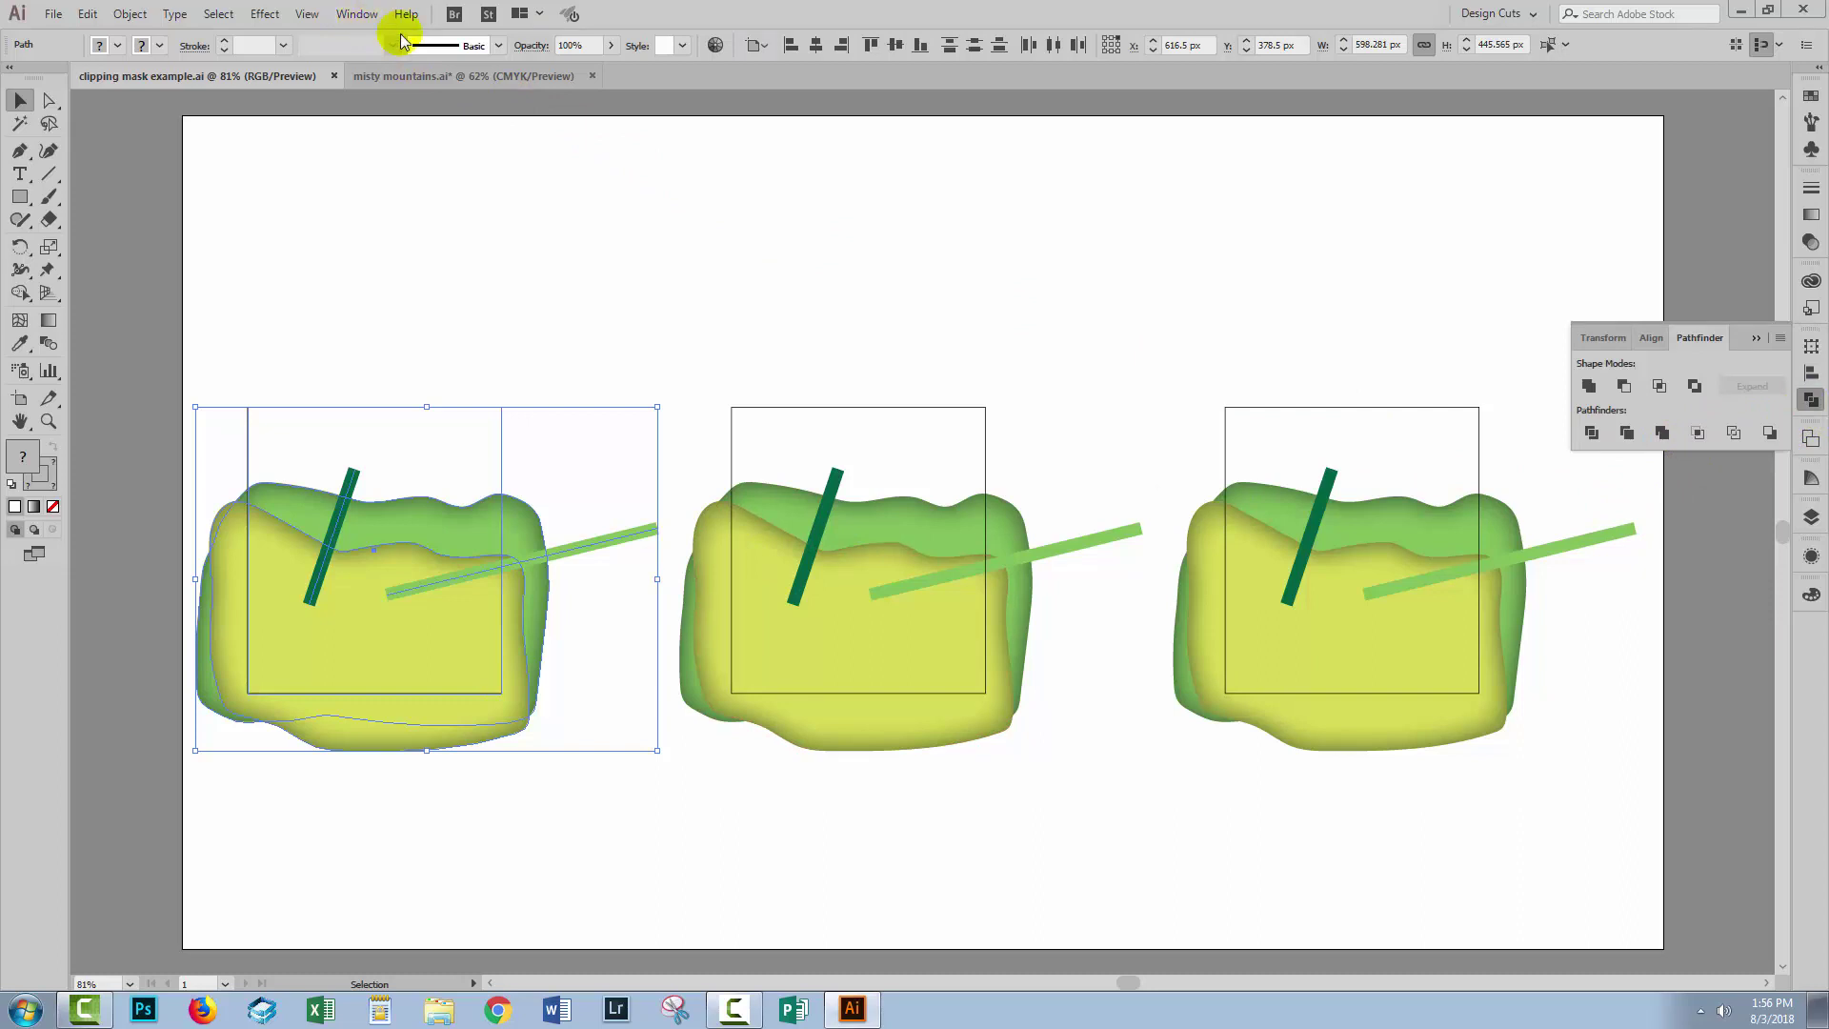
click(1700, 435)
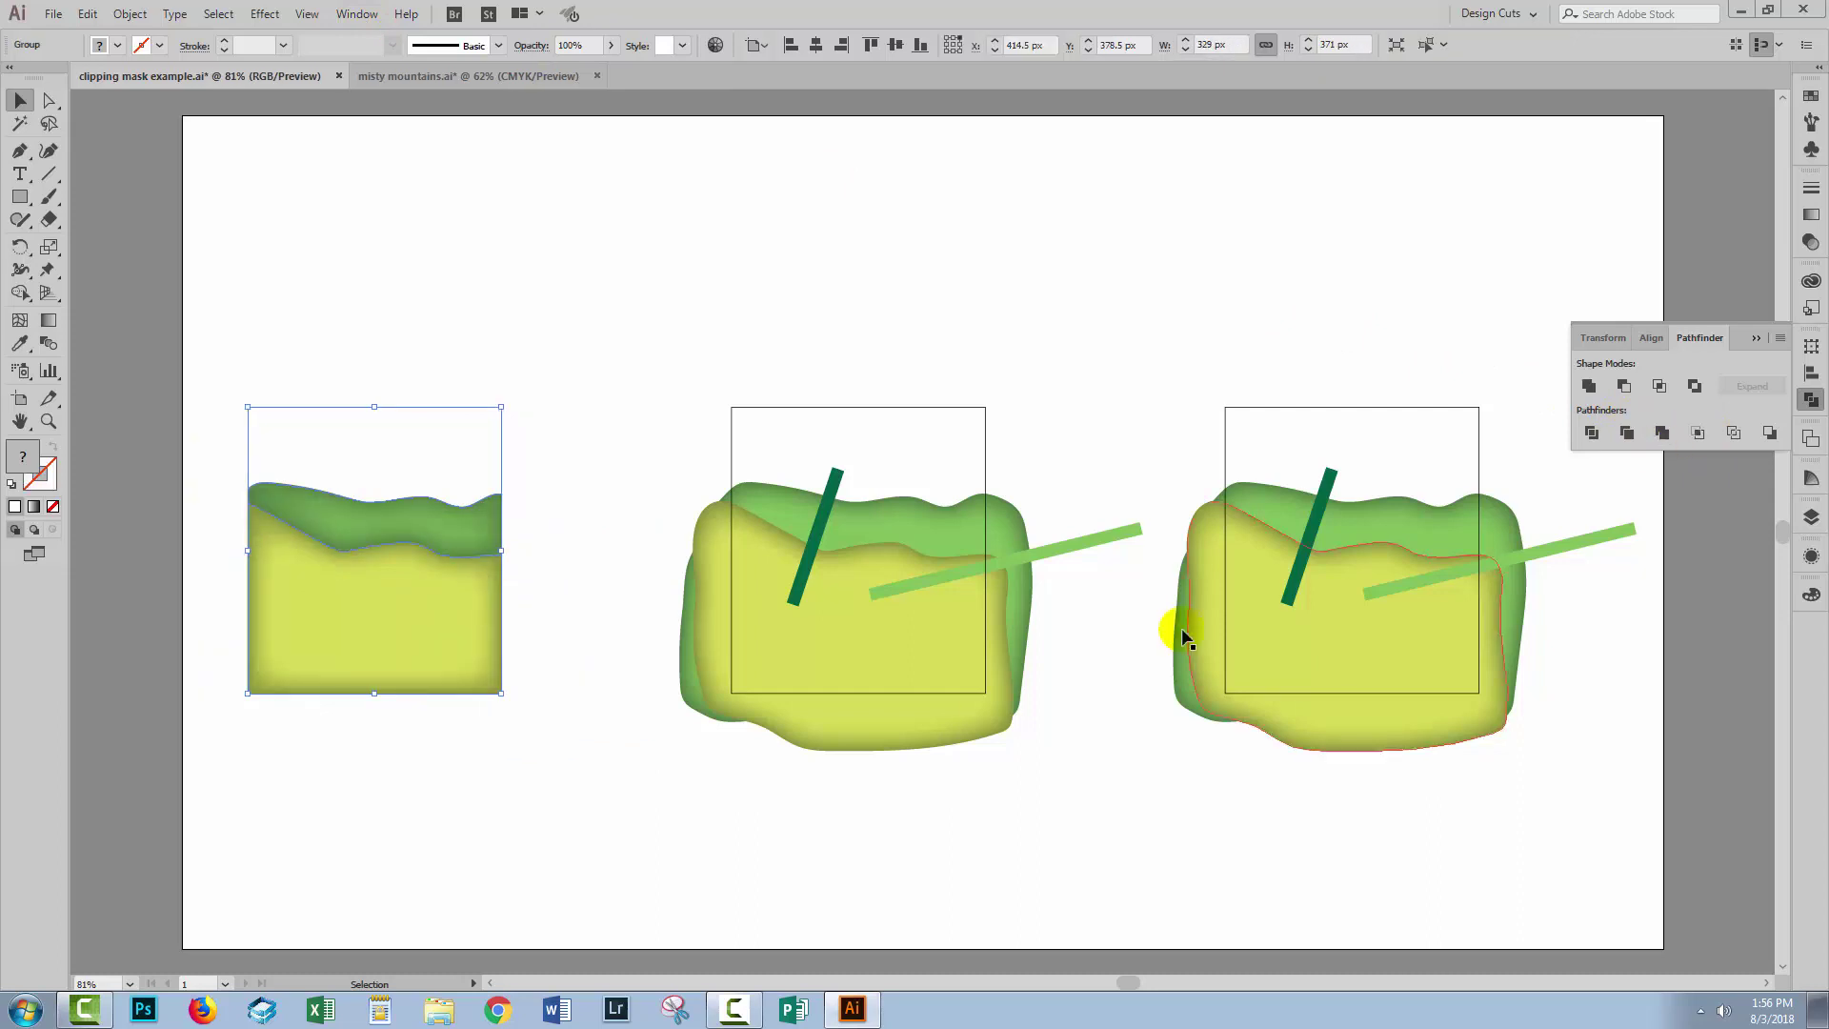
click(555, 879)
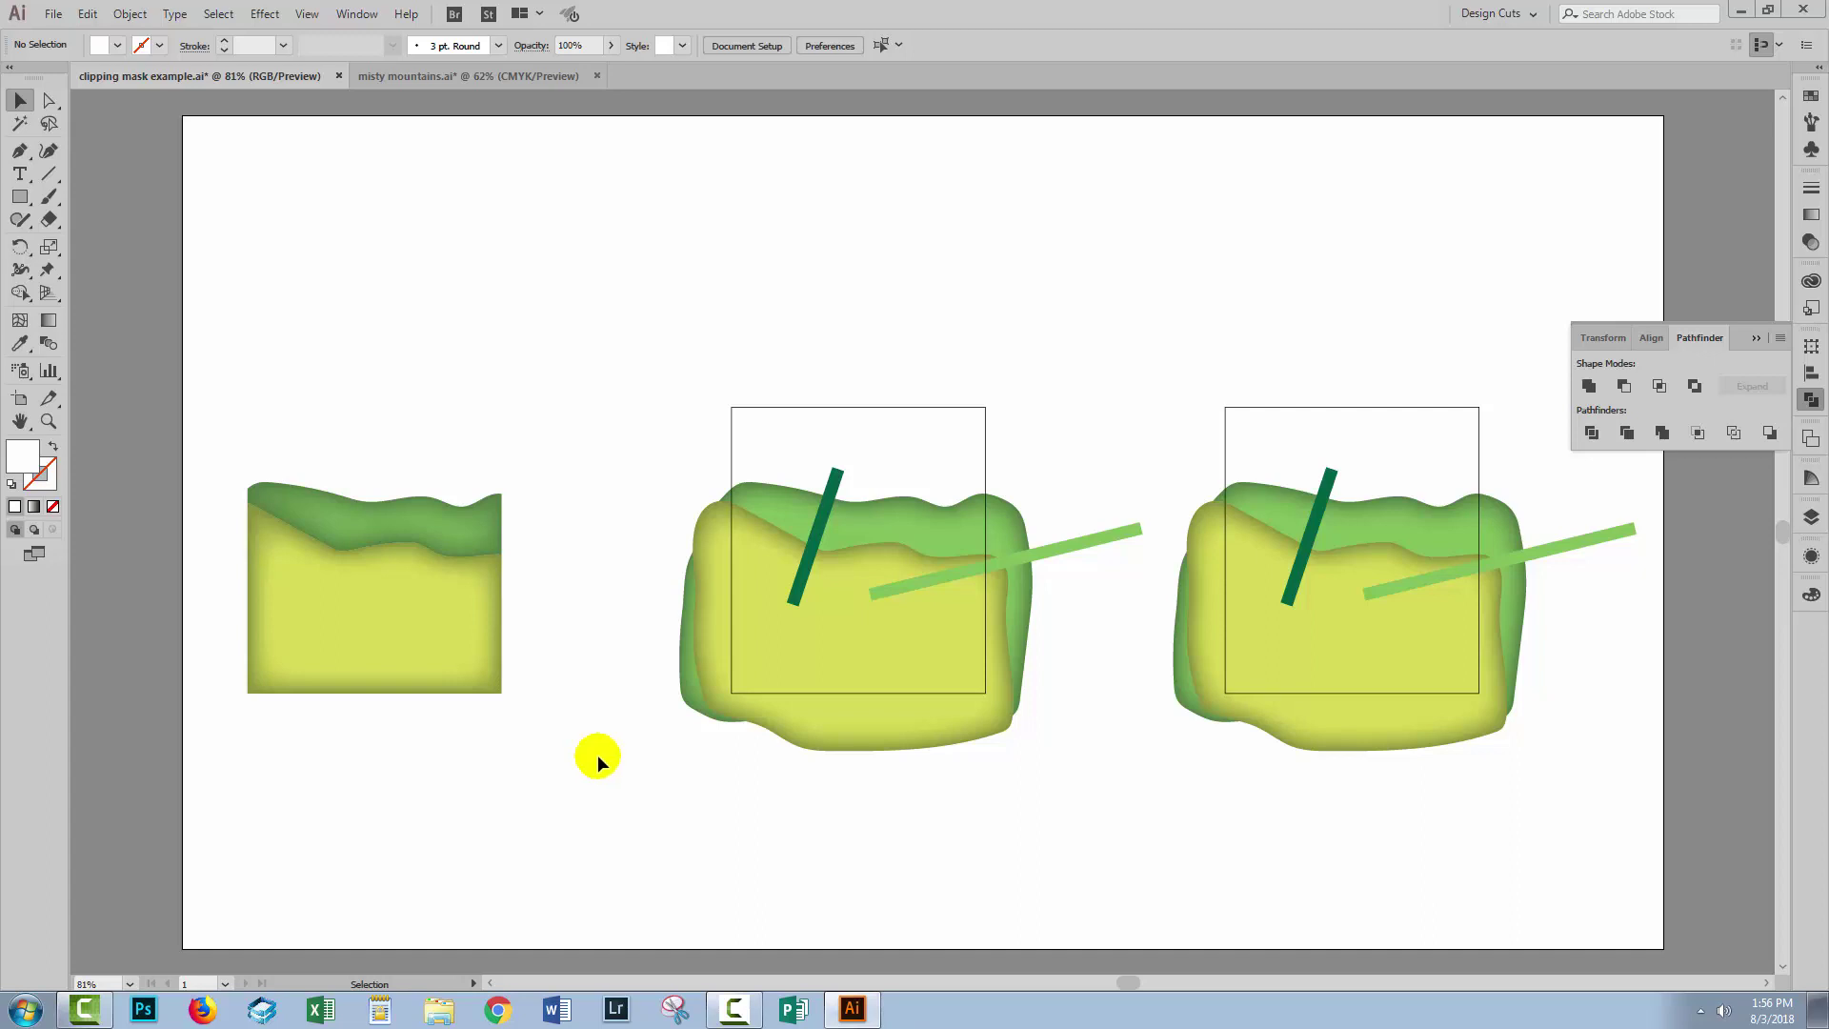
Close Pathfinder, then clip the middle artwork to its square with Make Clipping Mask
click(1753, 338)
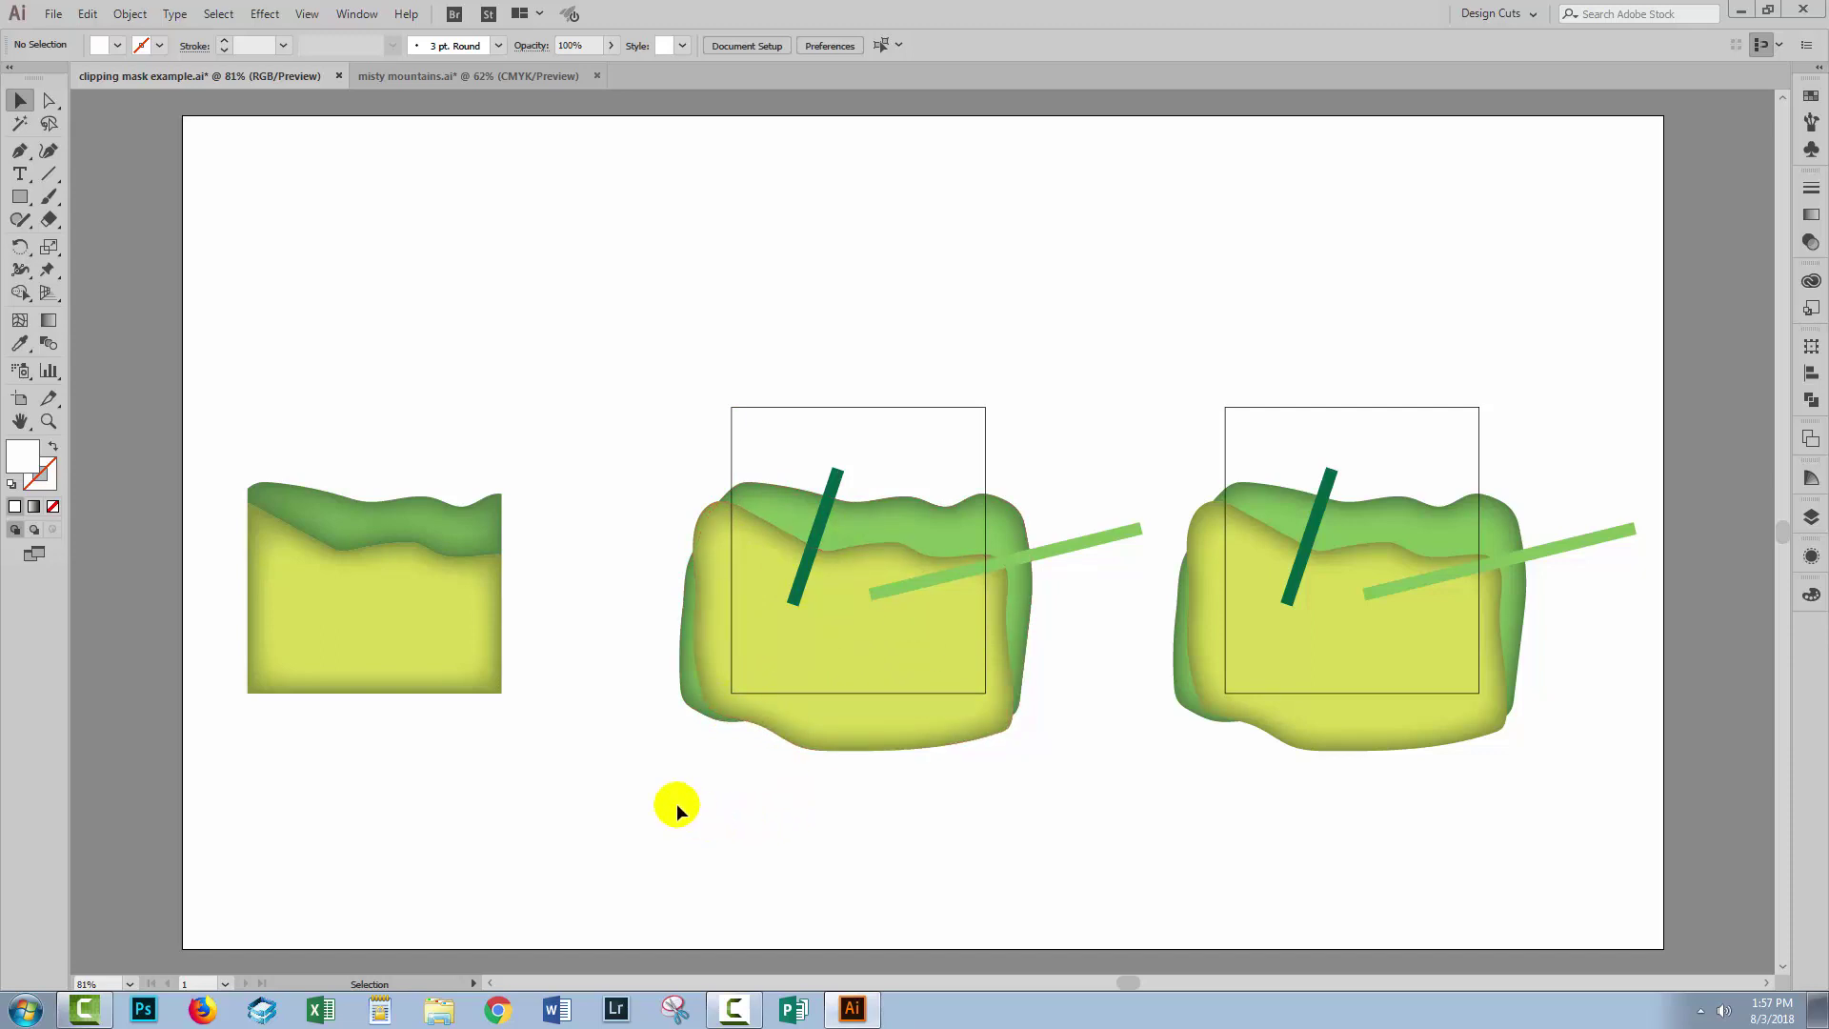
drag(615, 324, 1071, 745)
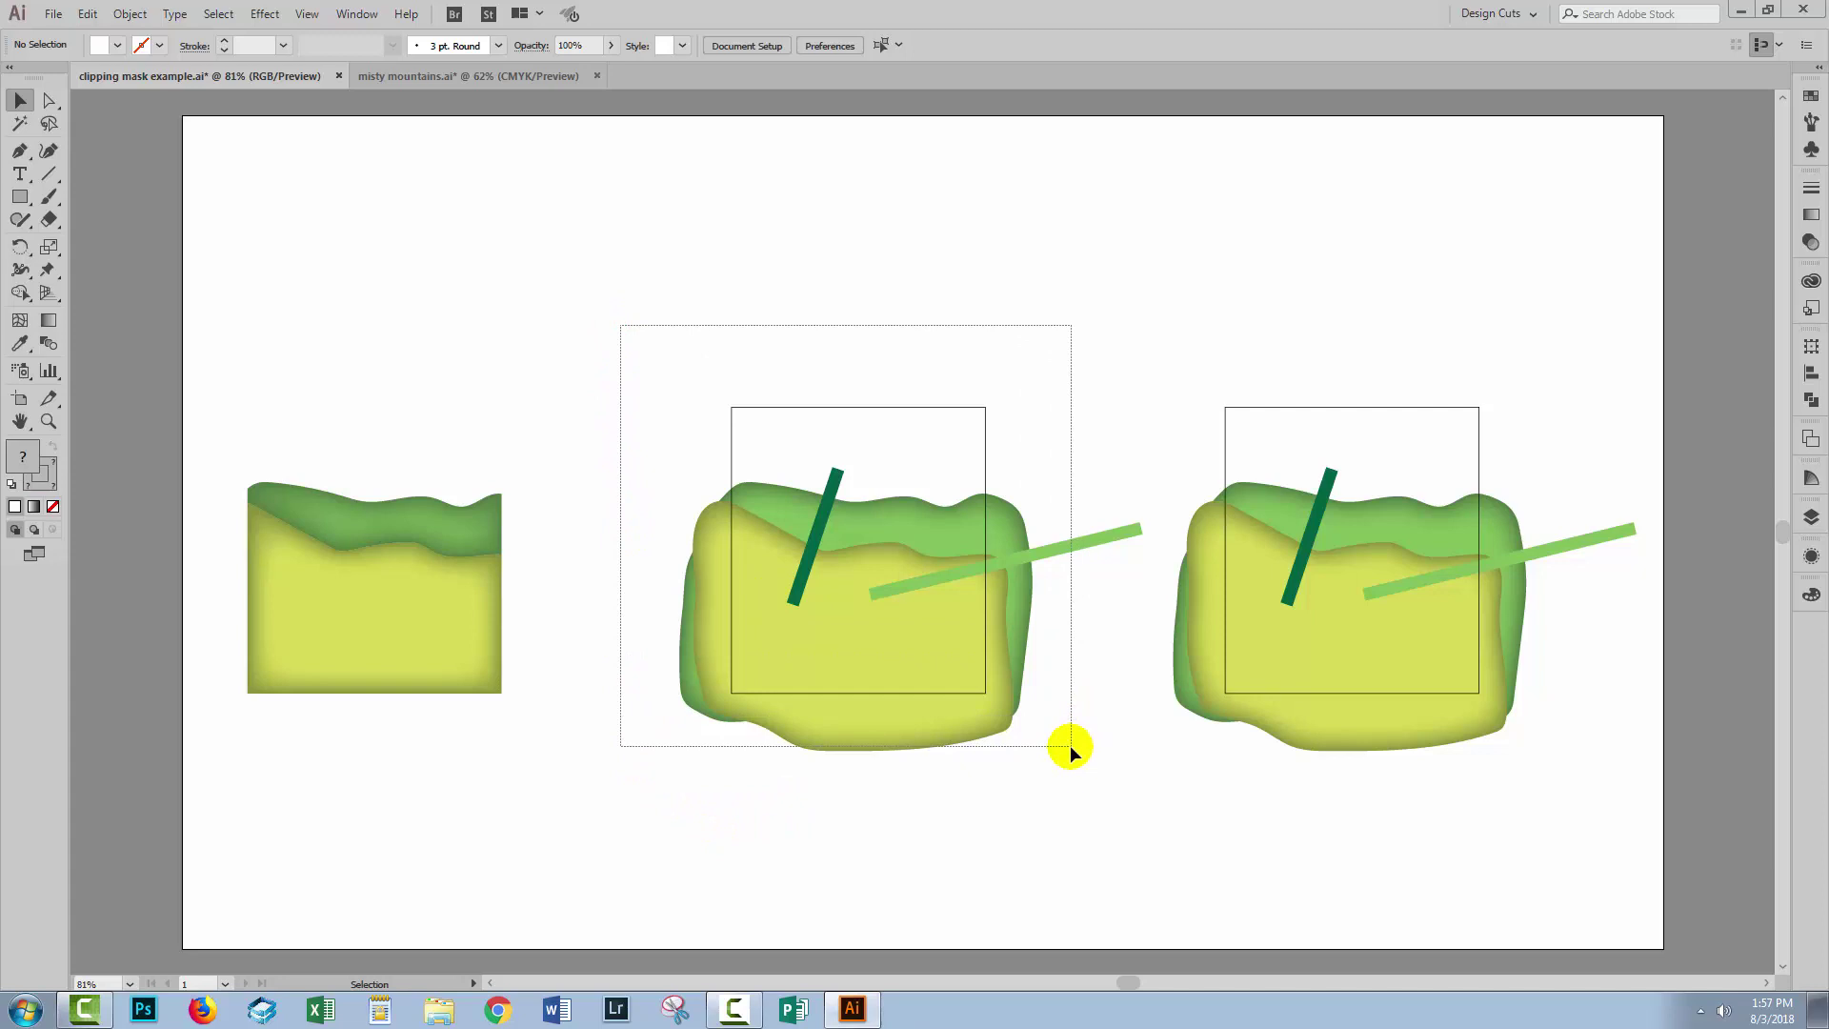
right_click(840, 575)
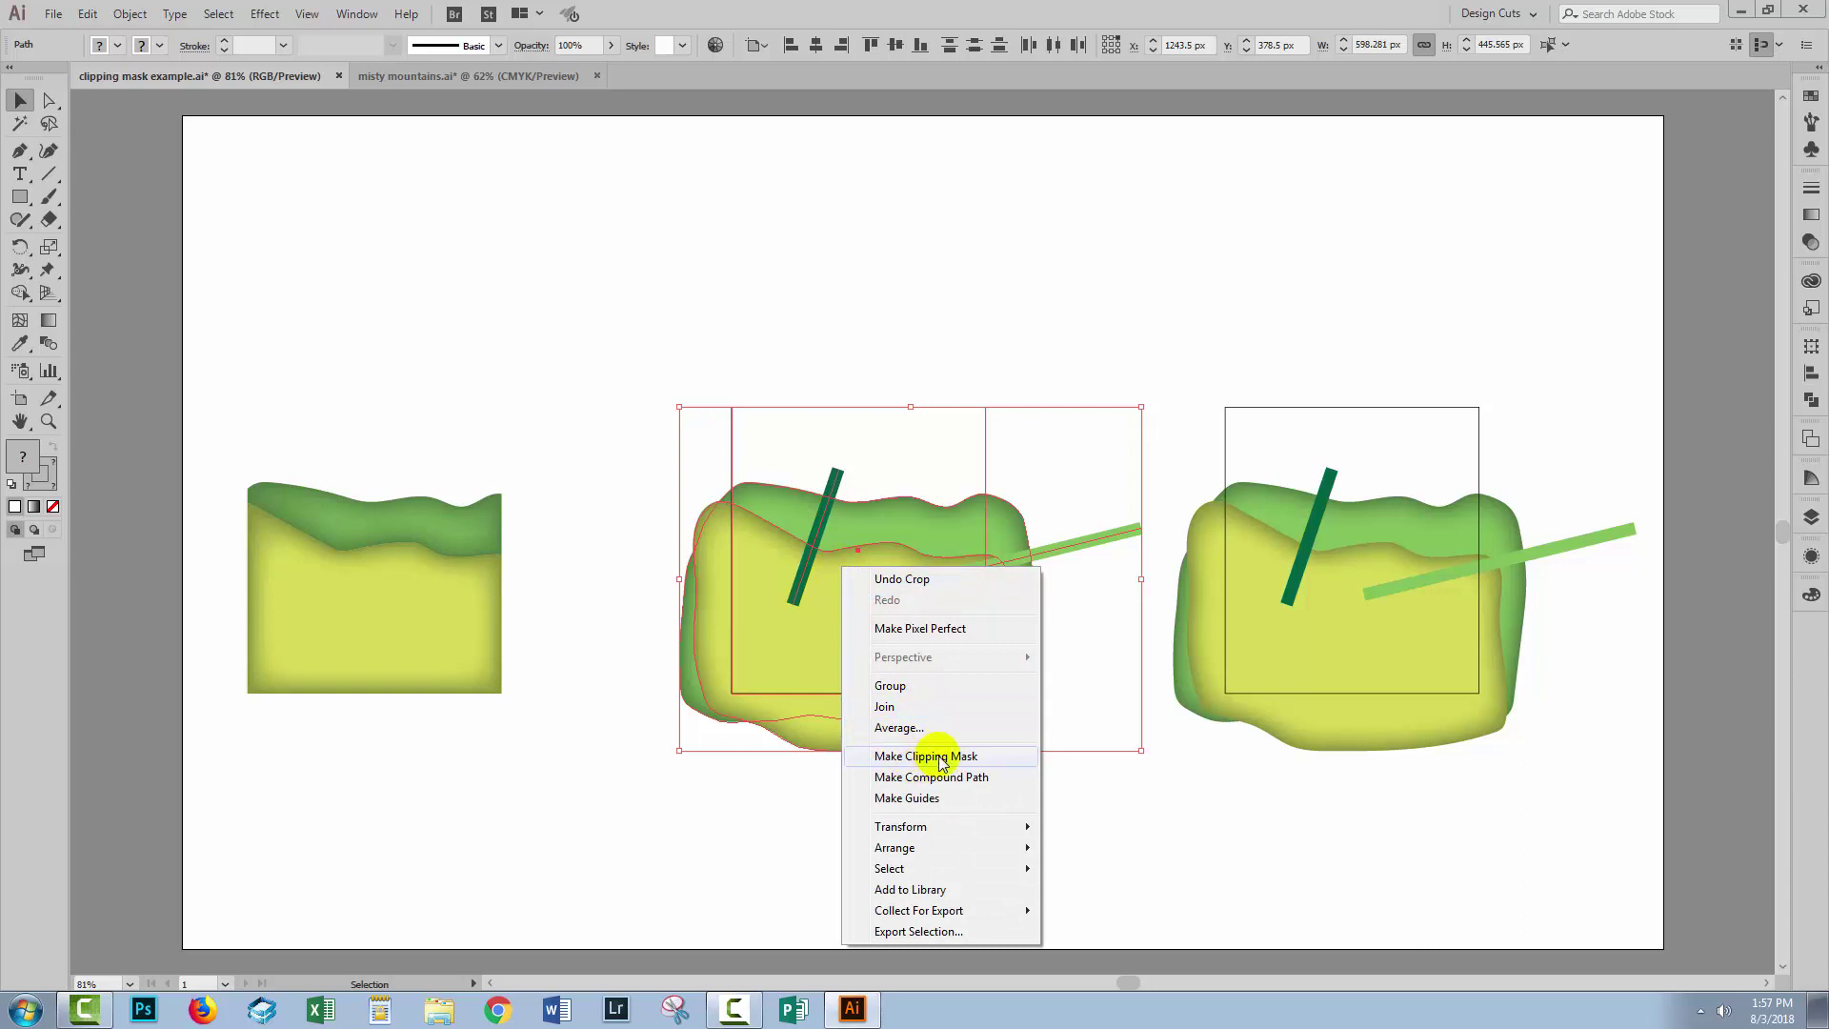
click(128, 15)
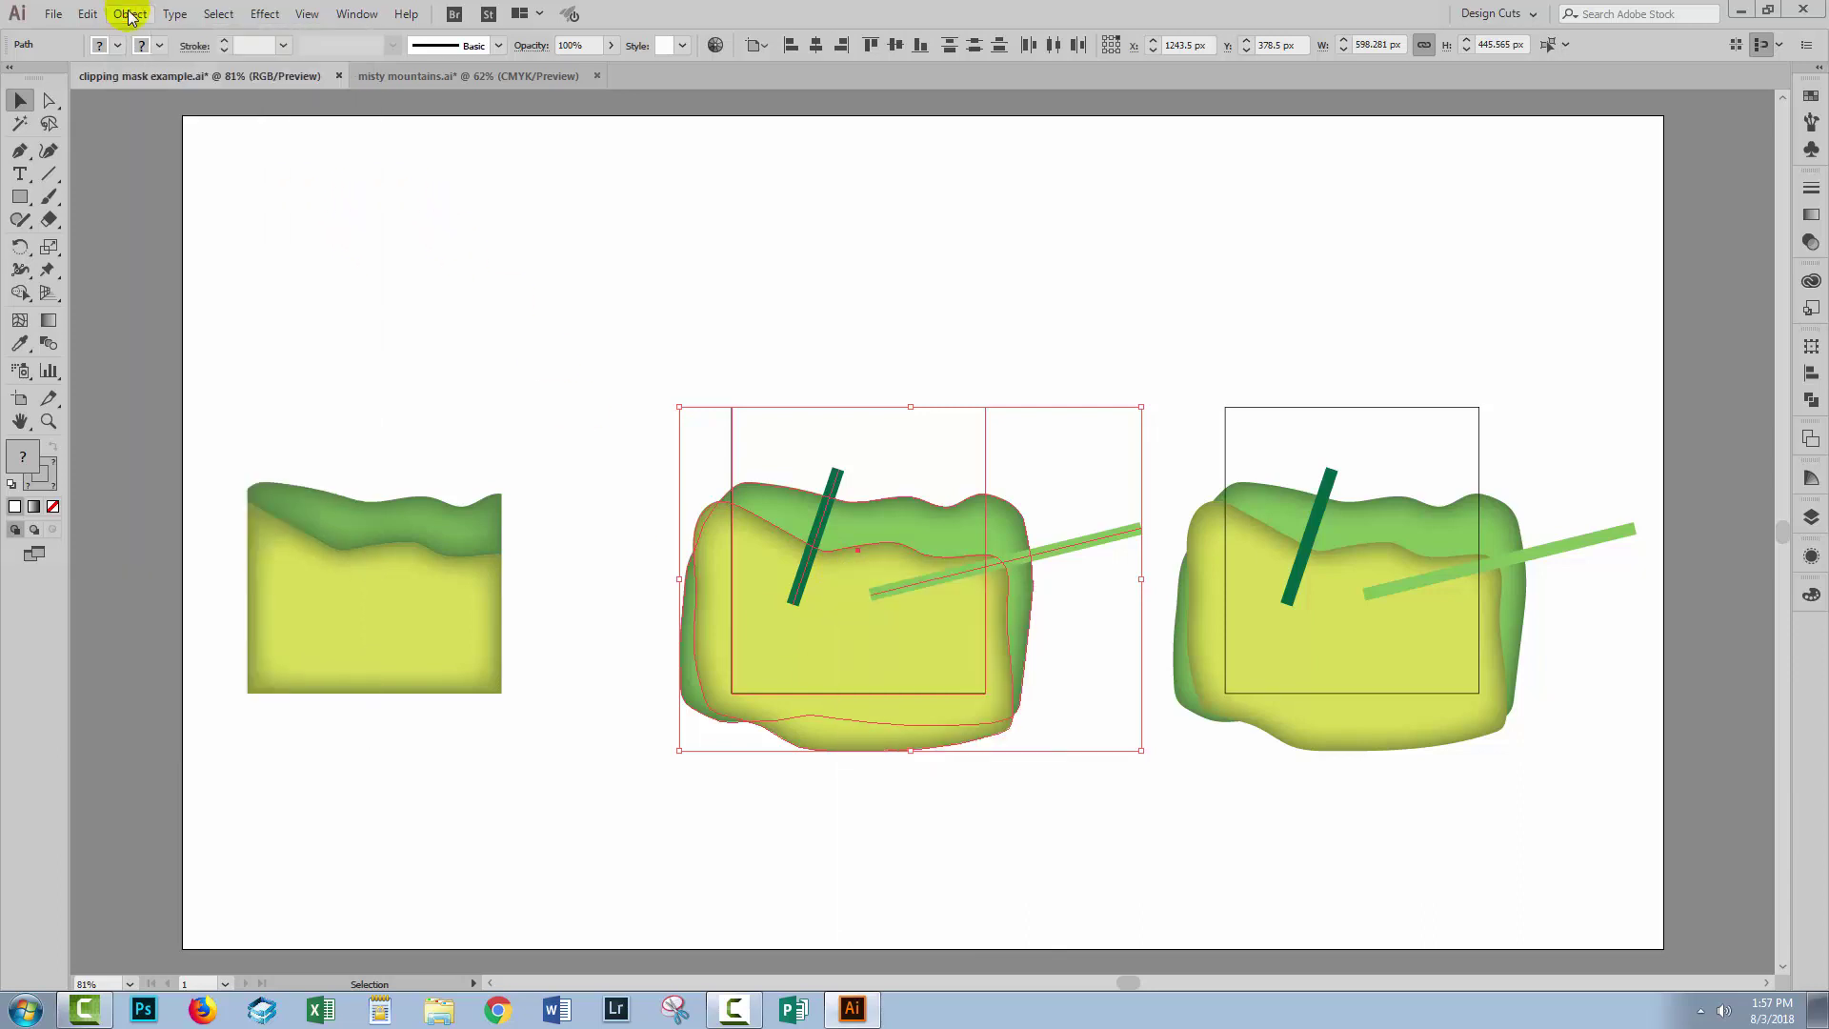
click(130, 14)
mouse_move(177, 668)
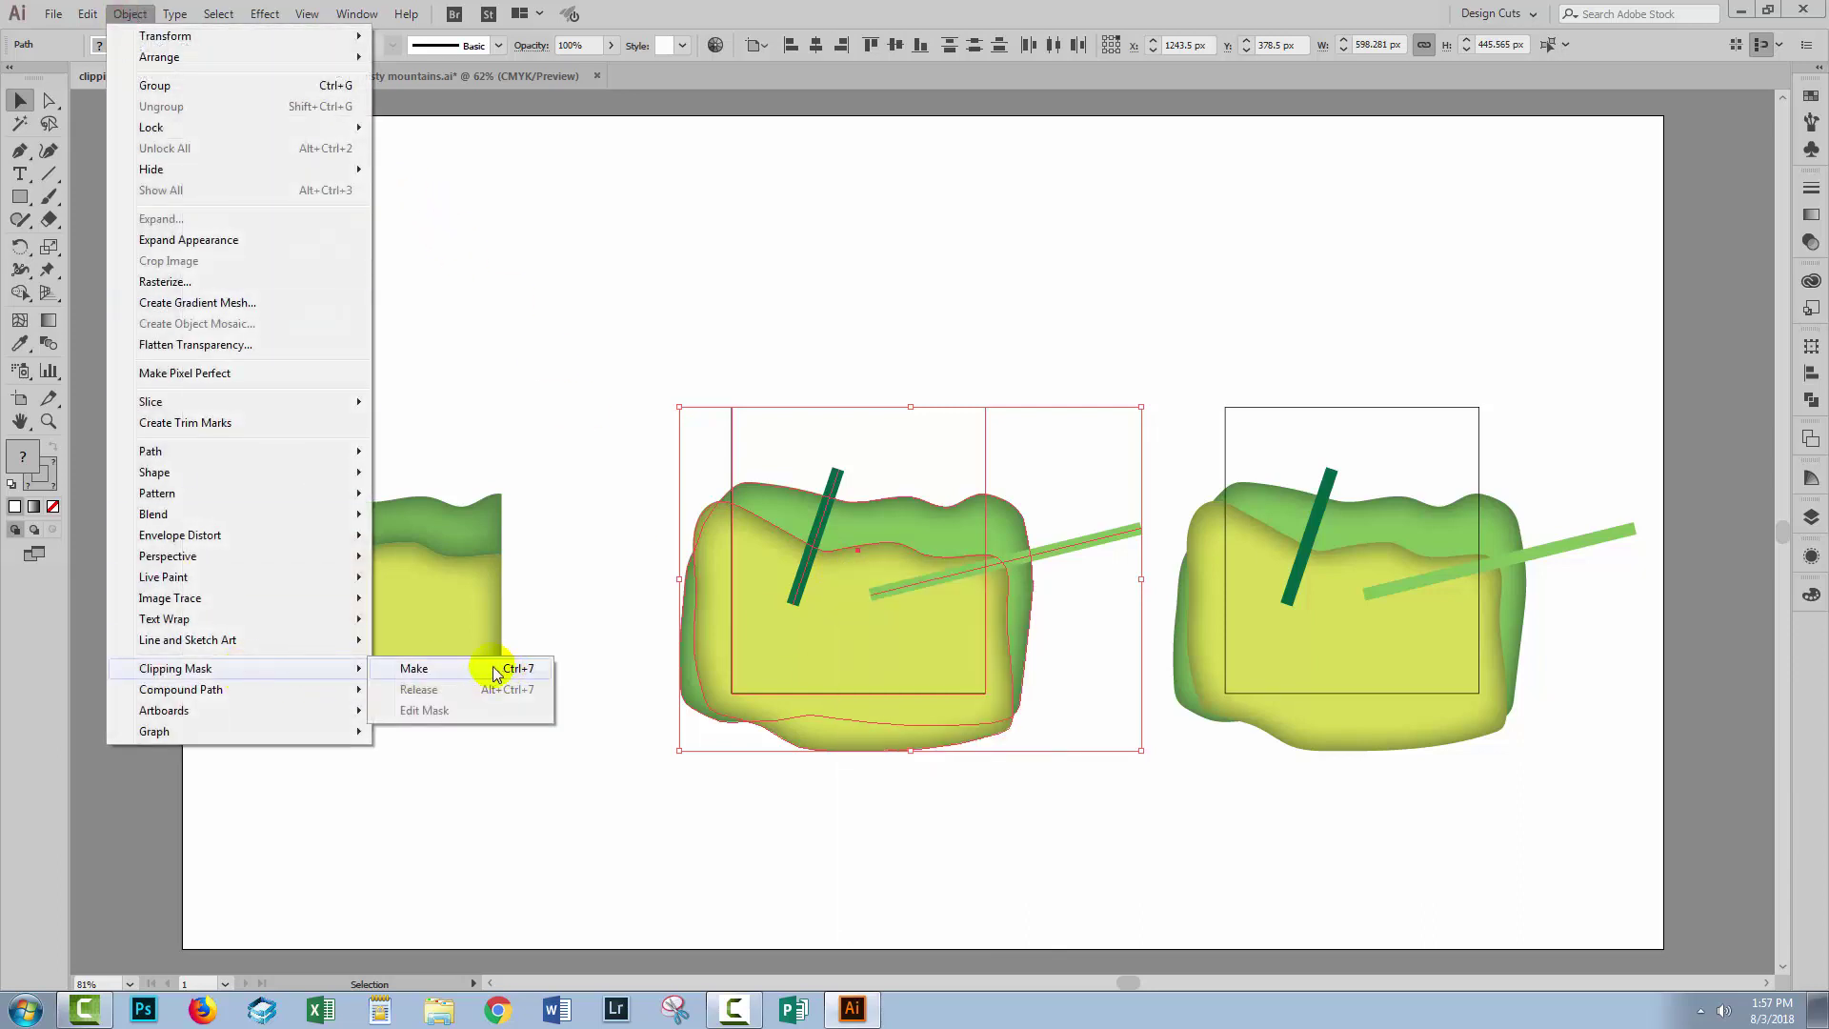
click(465, 672)
click(732, 811)
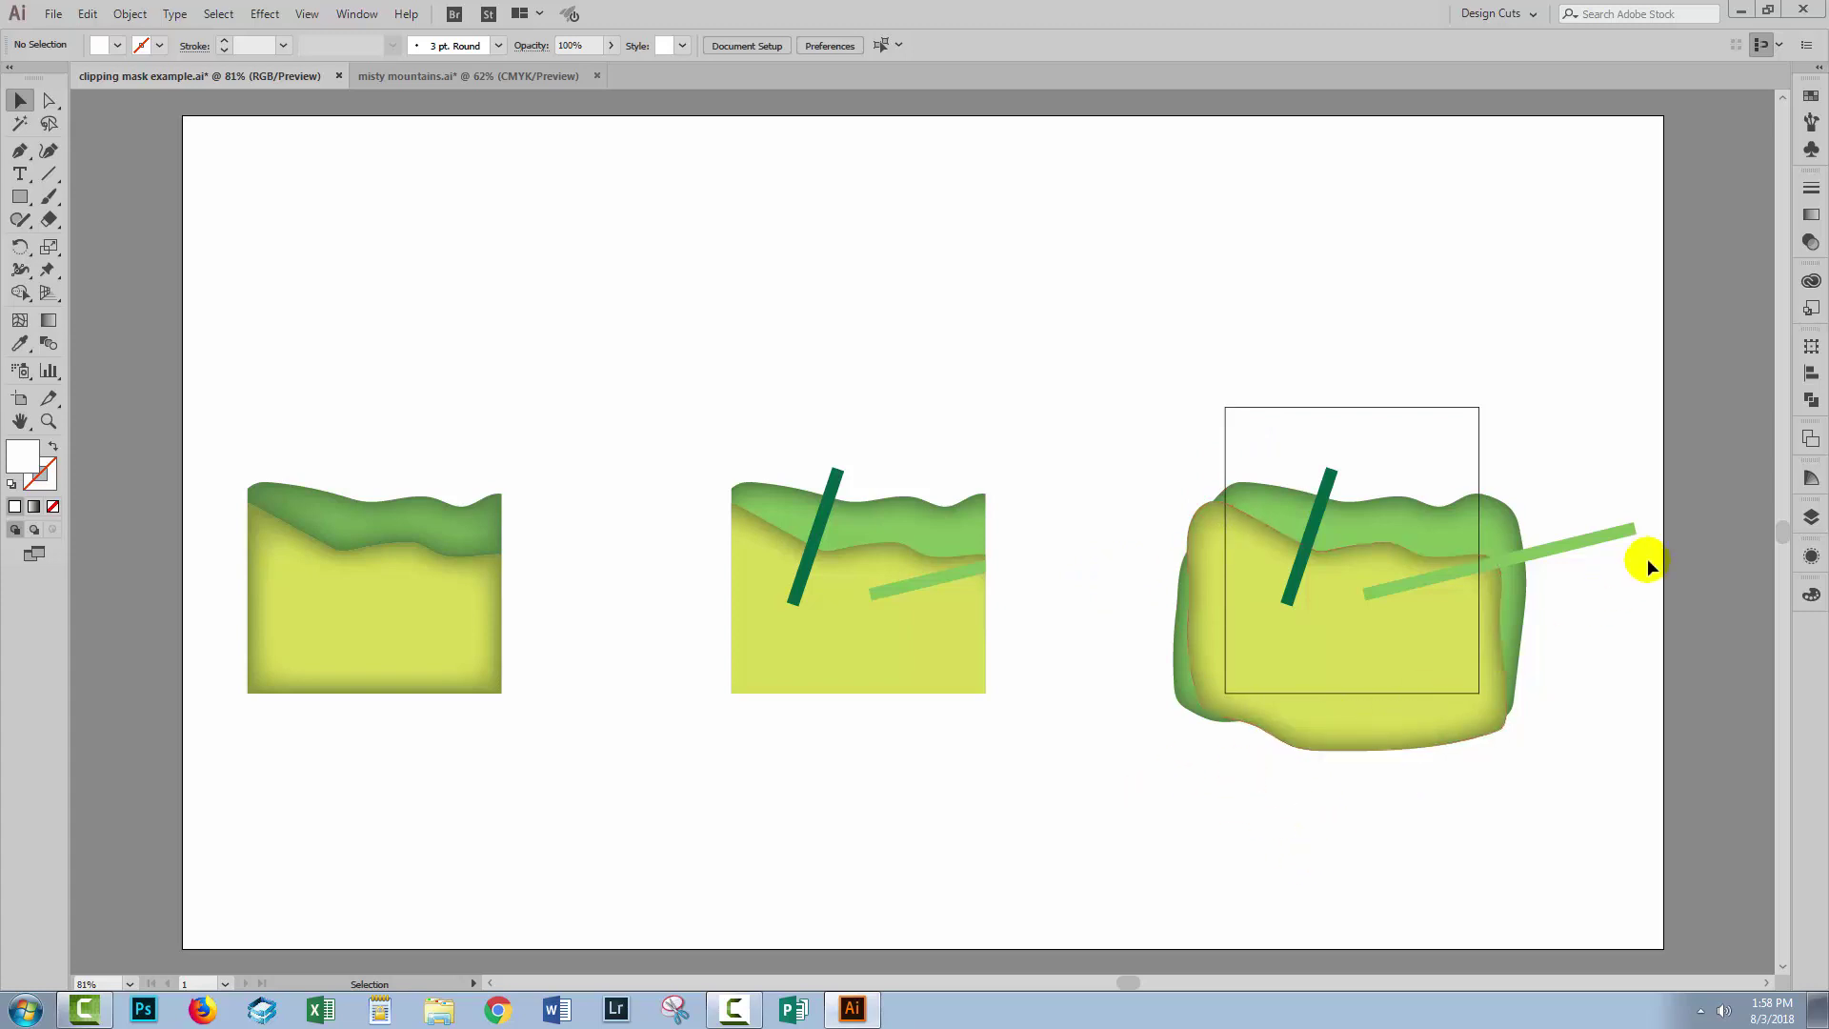
Open the Layers panel, move and enlarge it, and target Layer 3's objects
click(1810, 518)
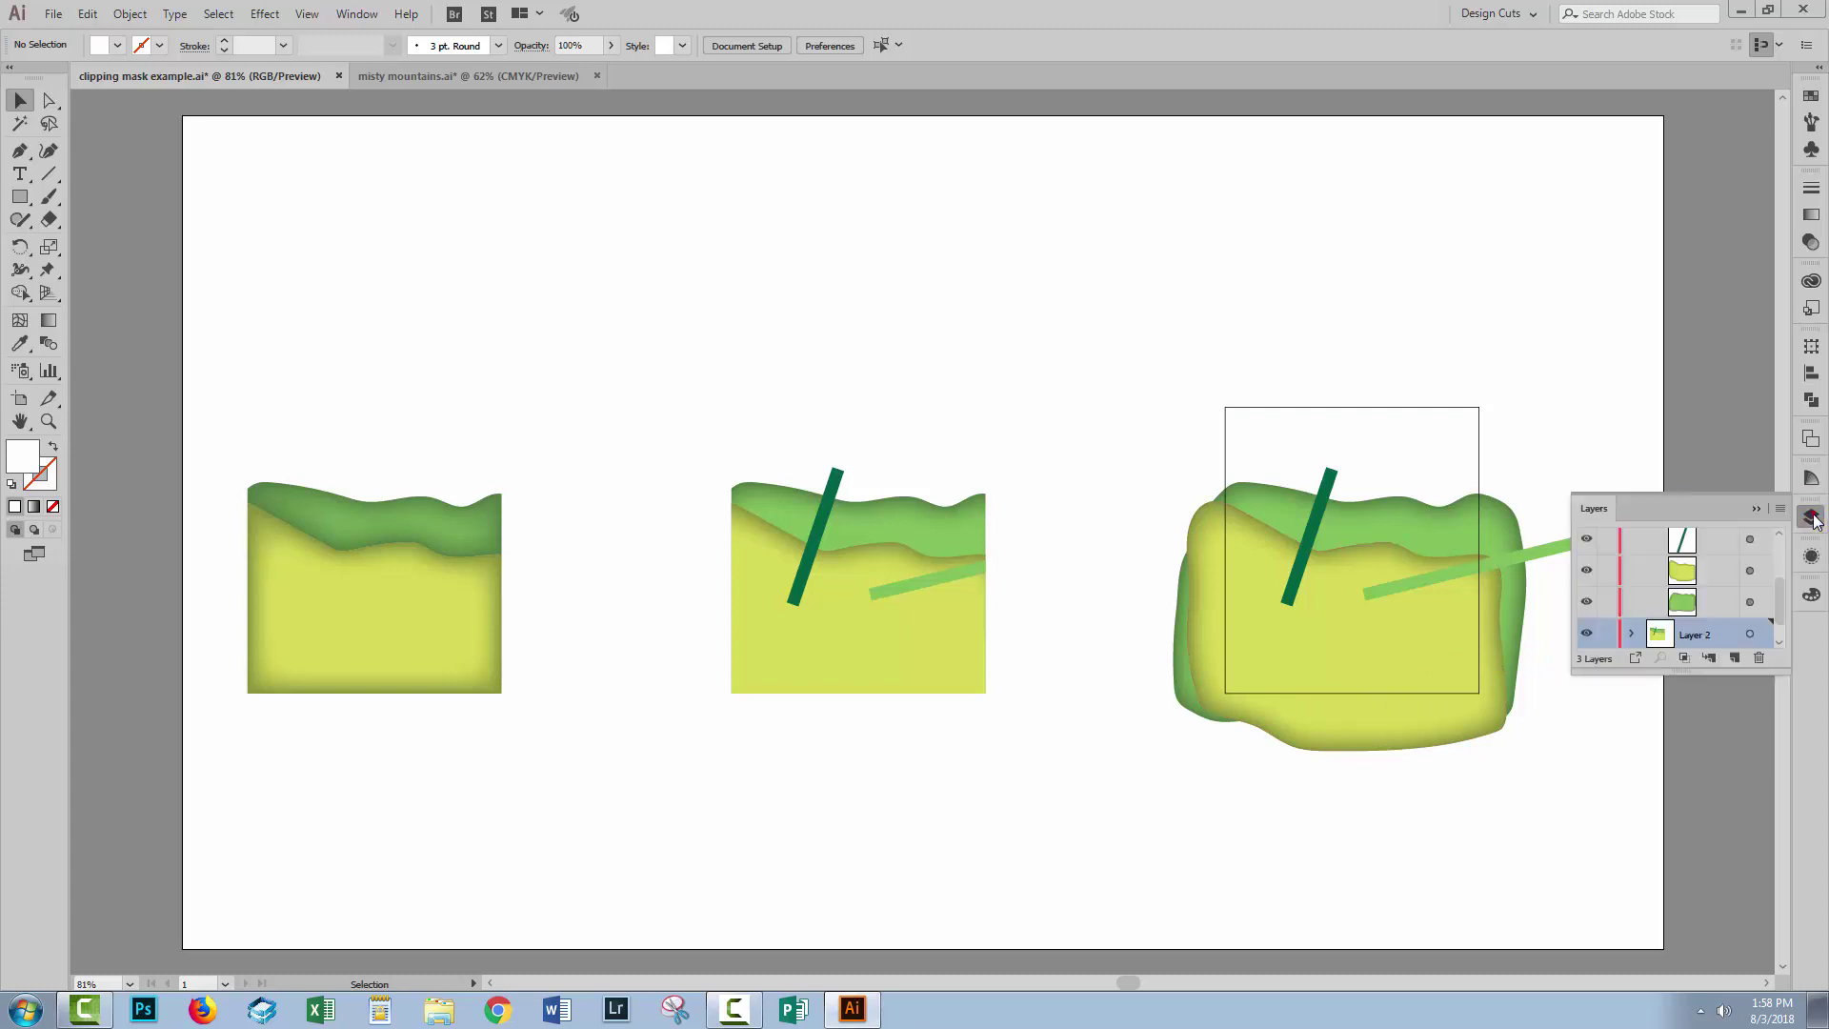
drag(1612, 510, 750, 340)
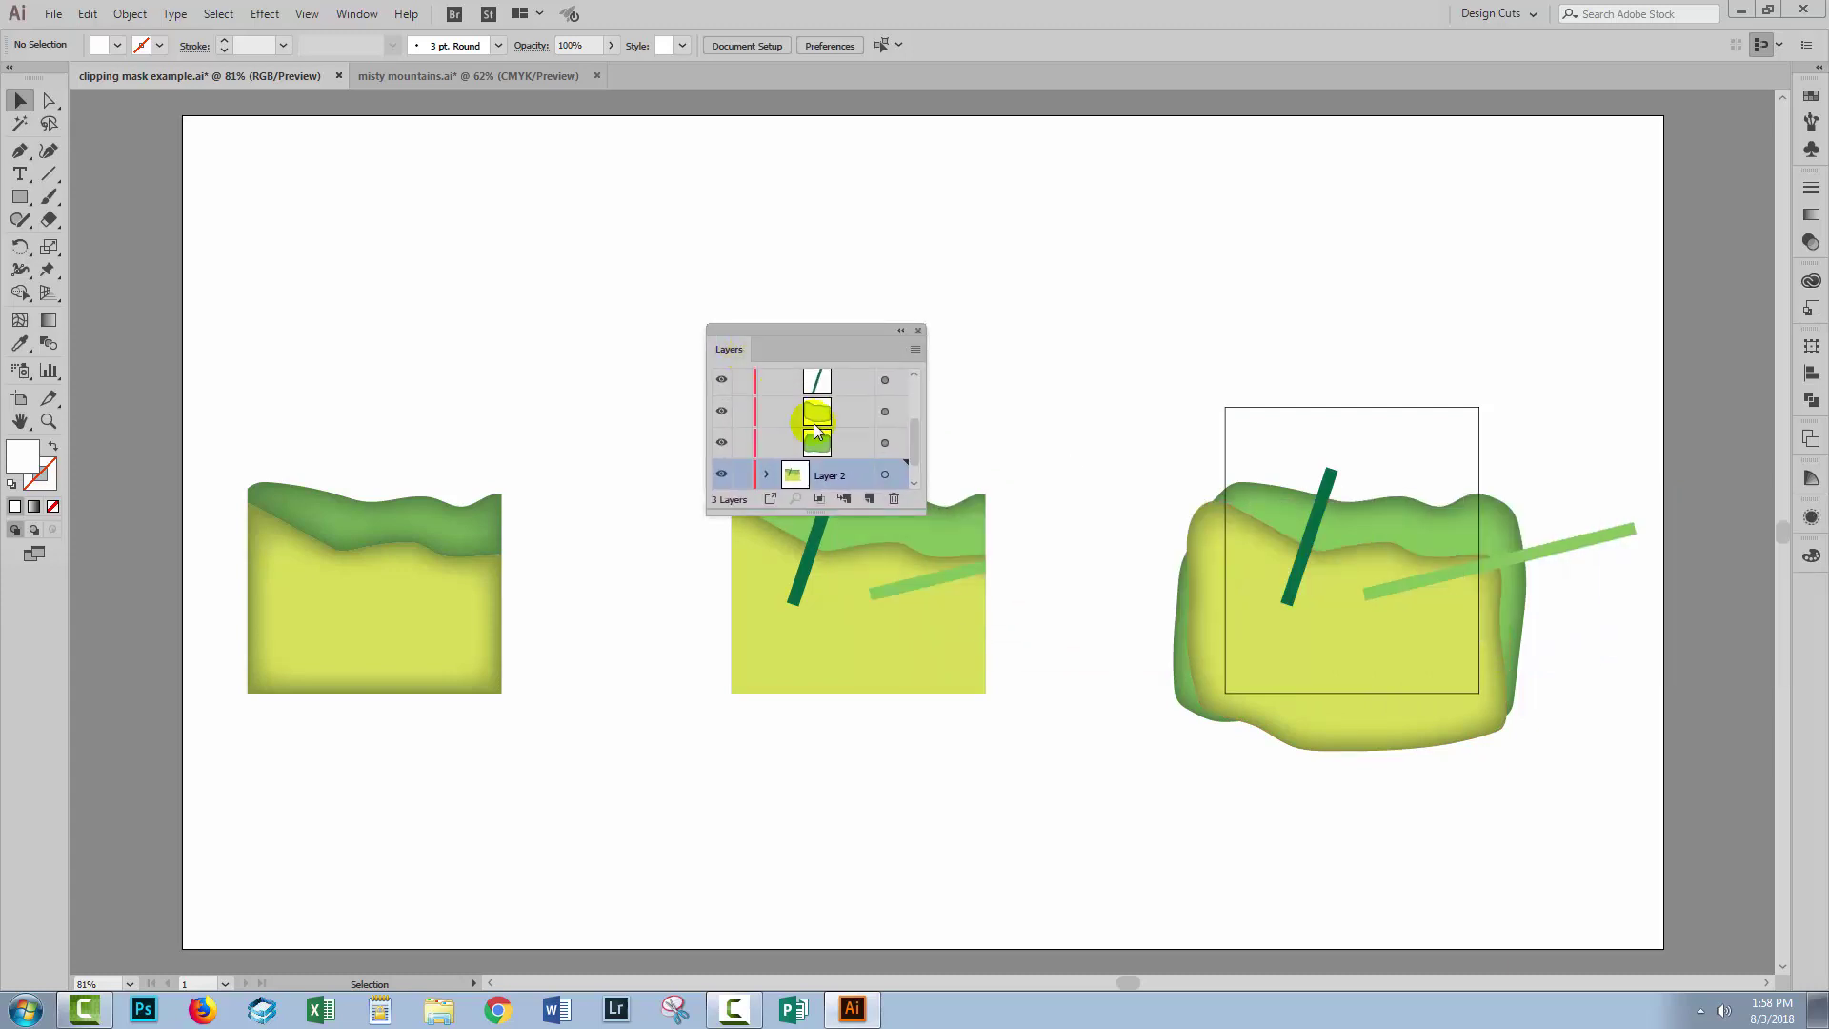
drag(905, 496, 1030, 757)
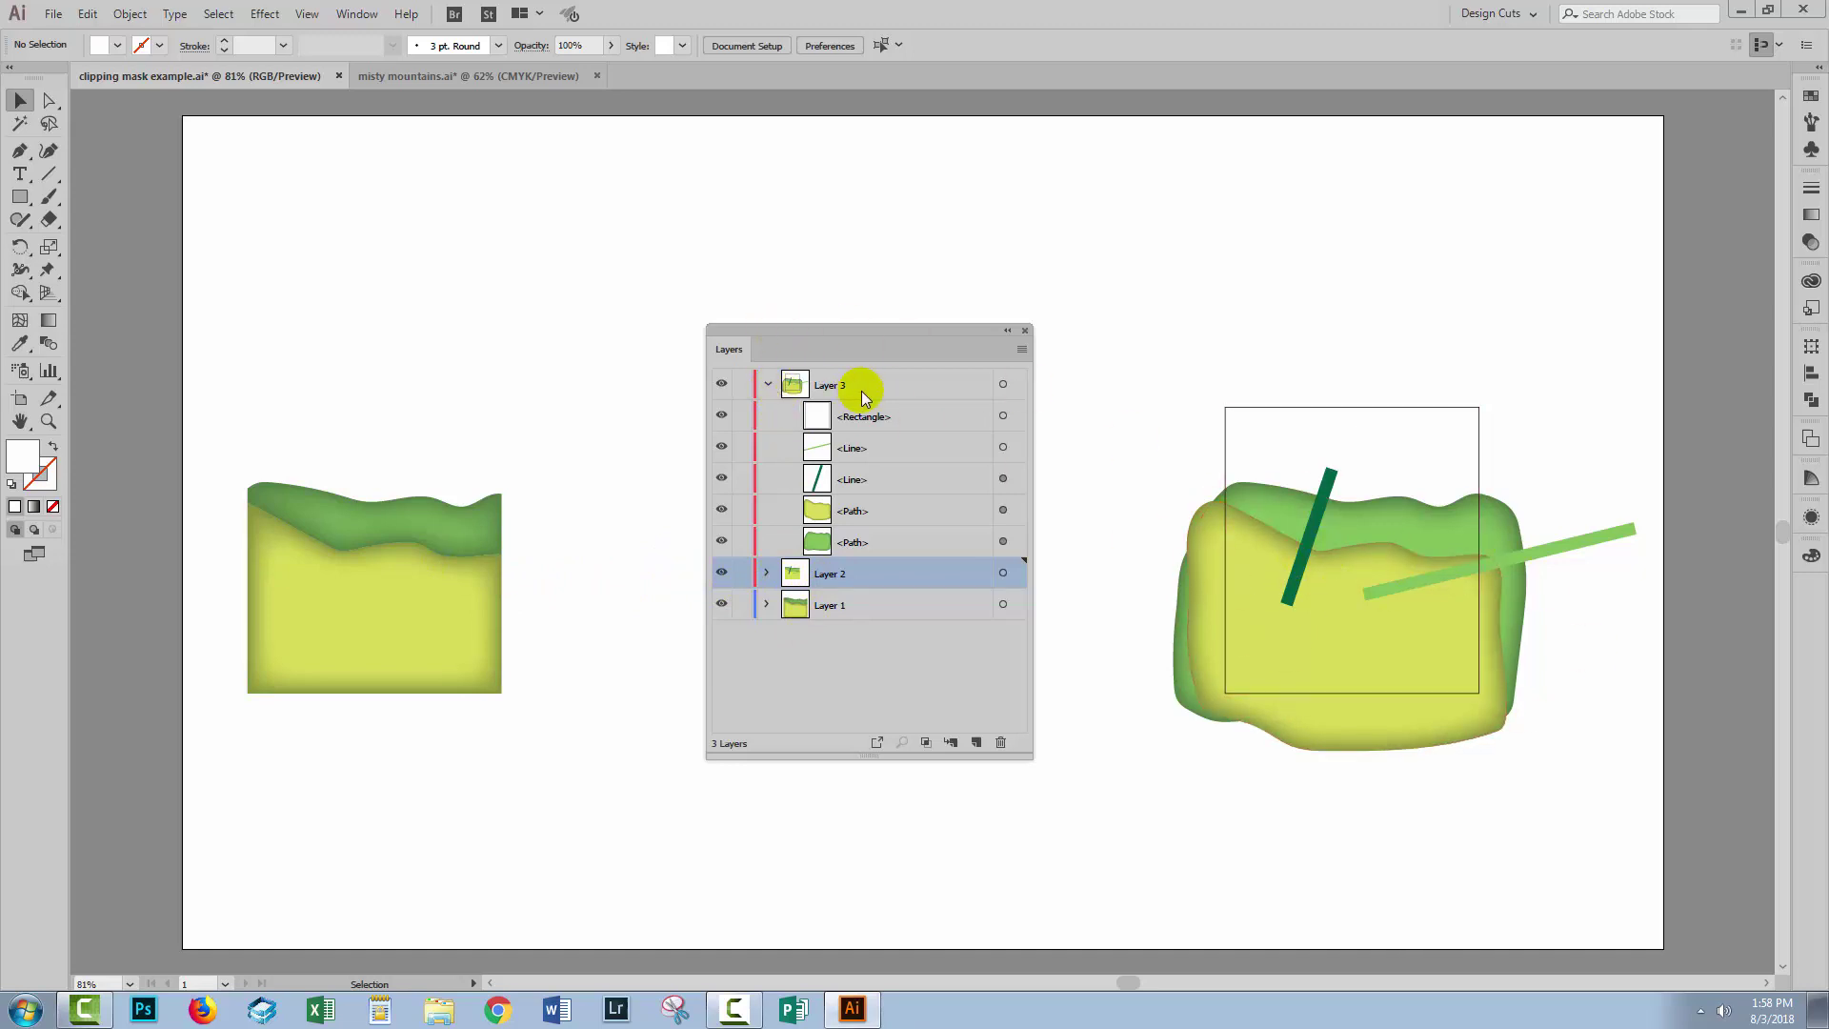
click(1002, 385)
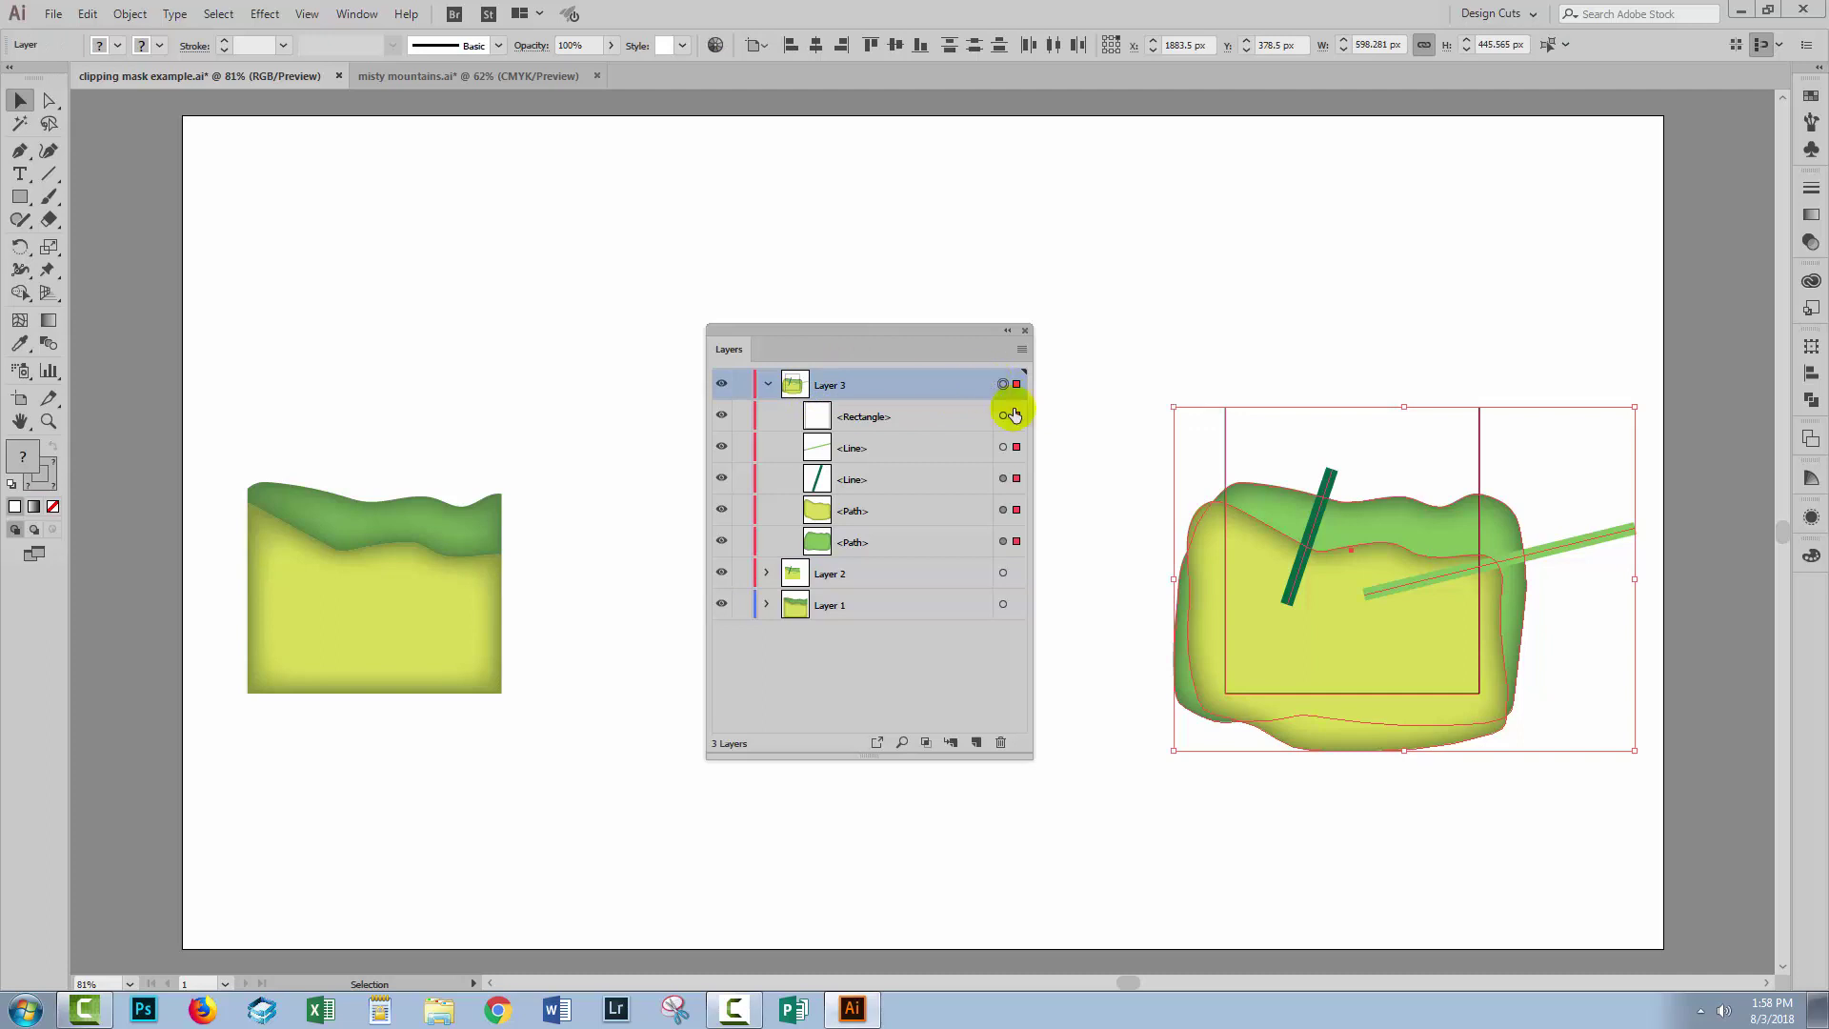
click(1099, 643)
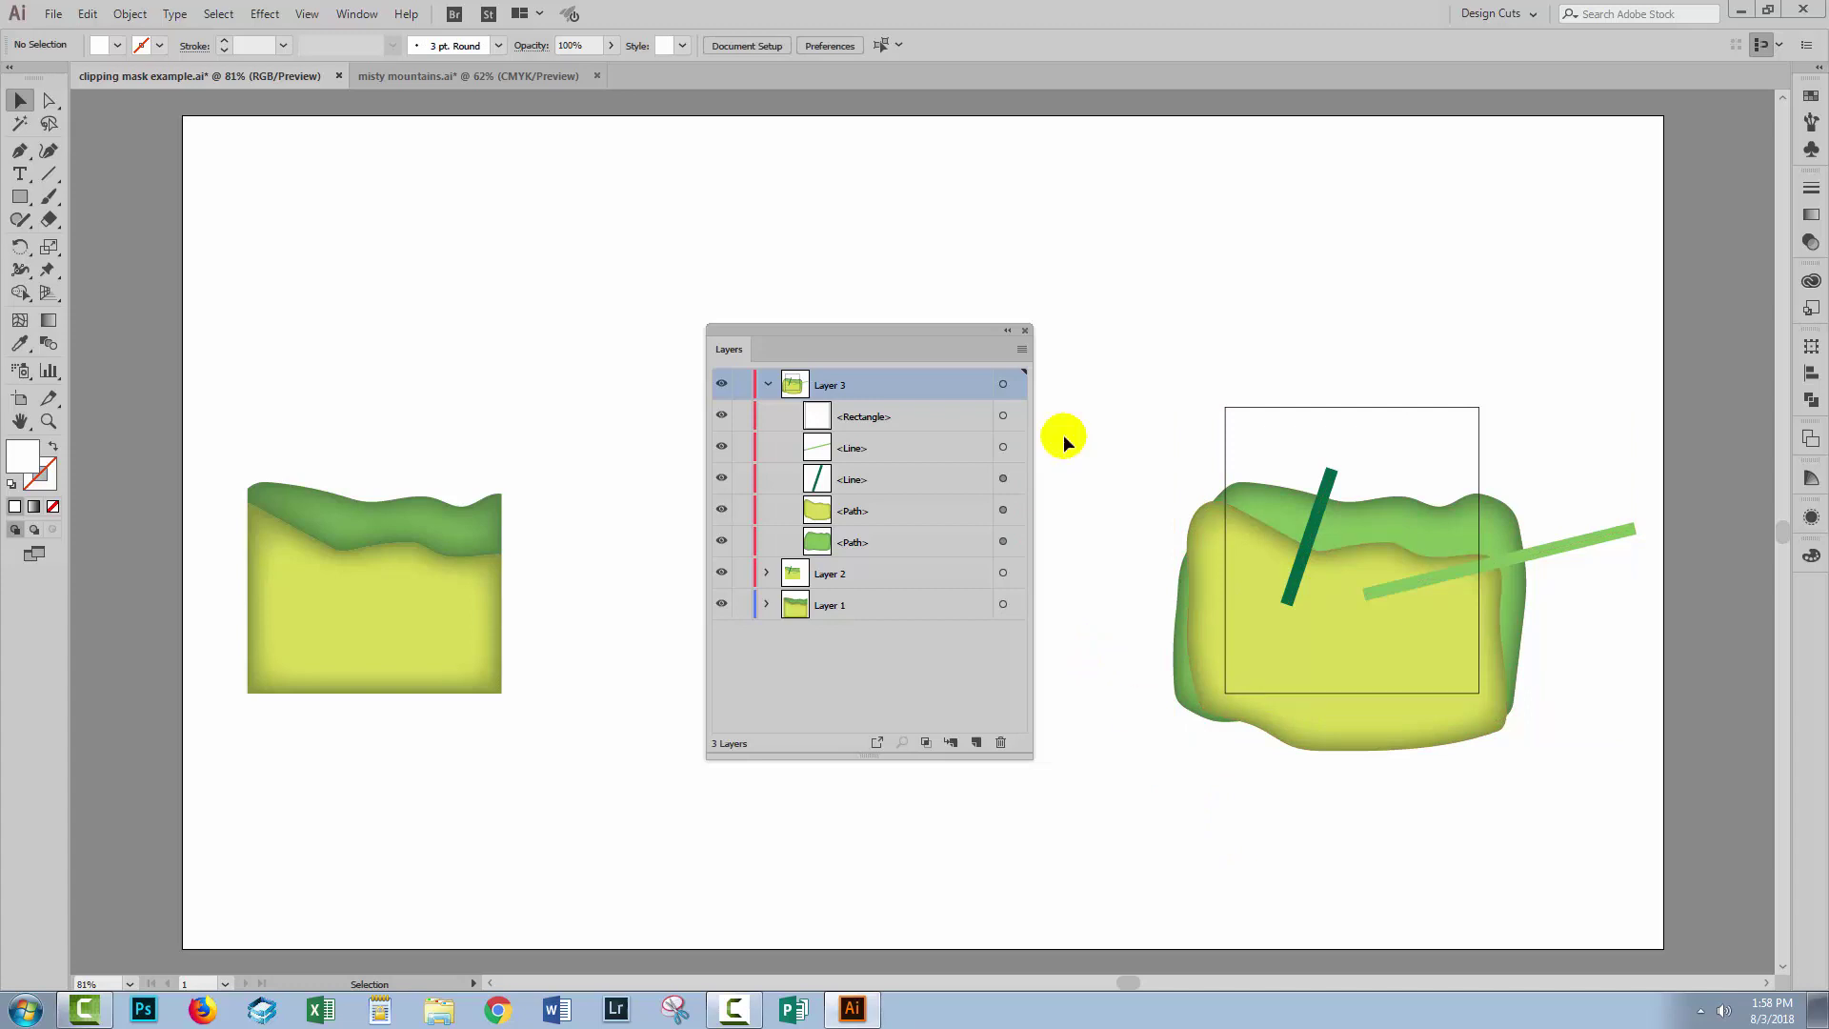
Move the Layers panel left and inspect the contents of Layer 2 and Layer 3
drag(865, 333, 628, 393)
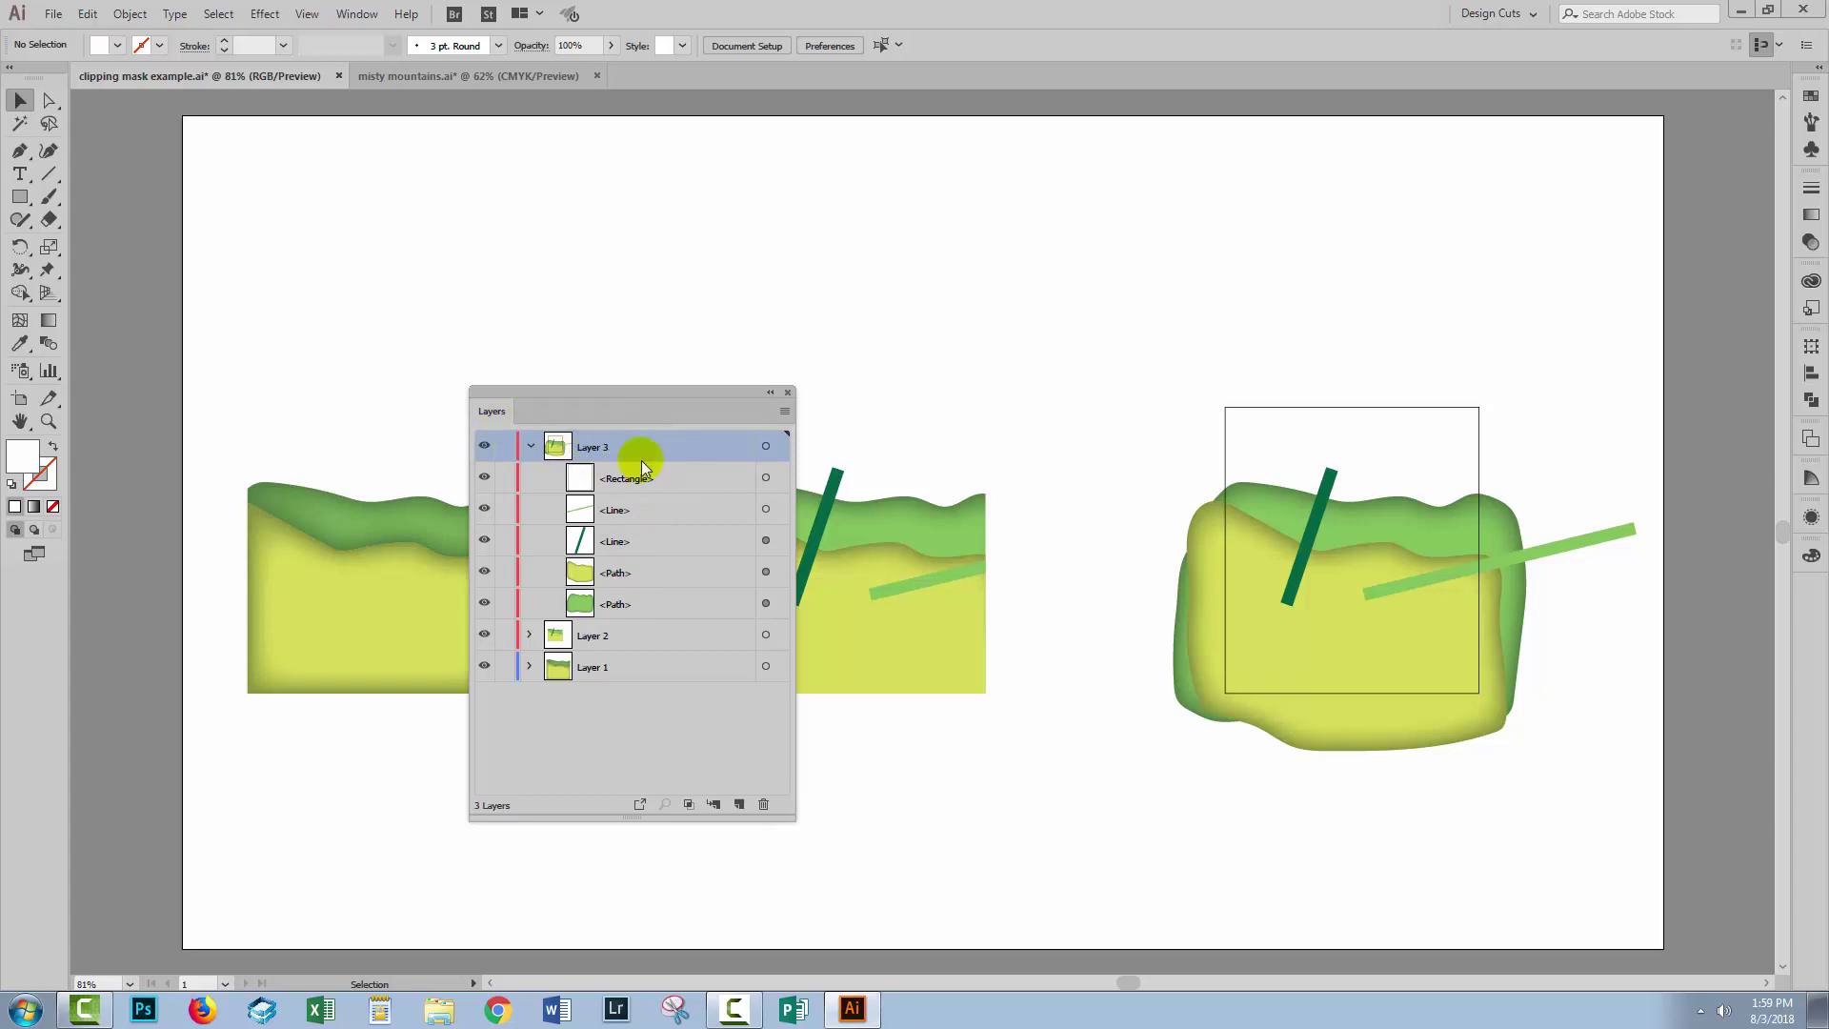
click(641, 630)
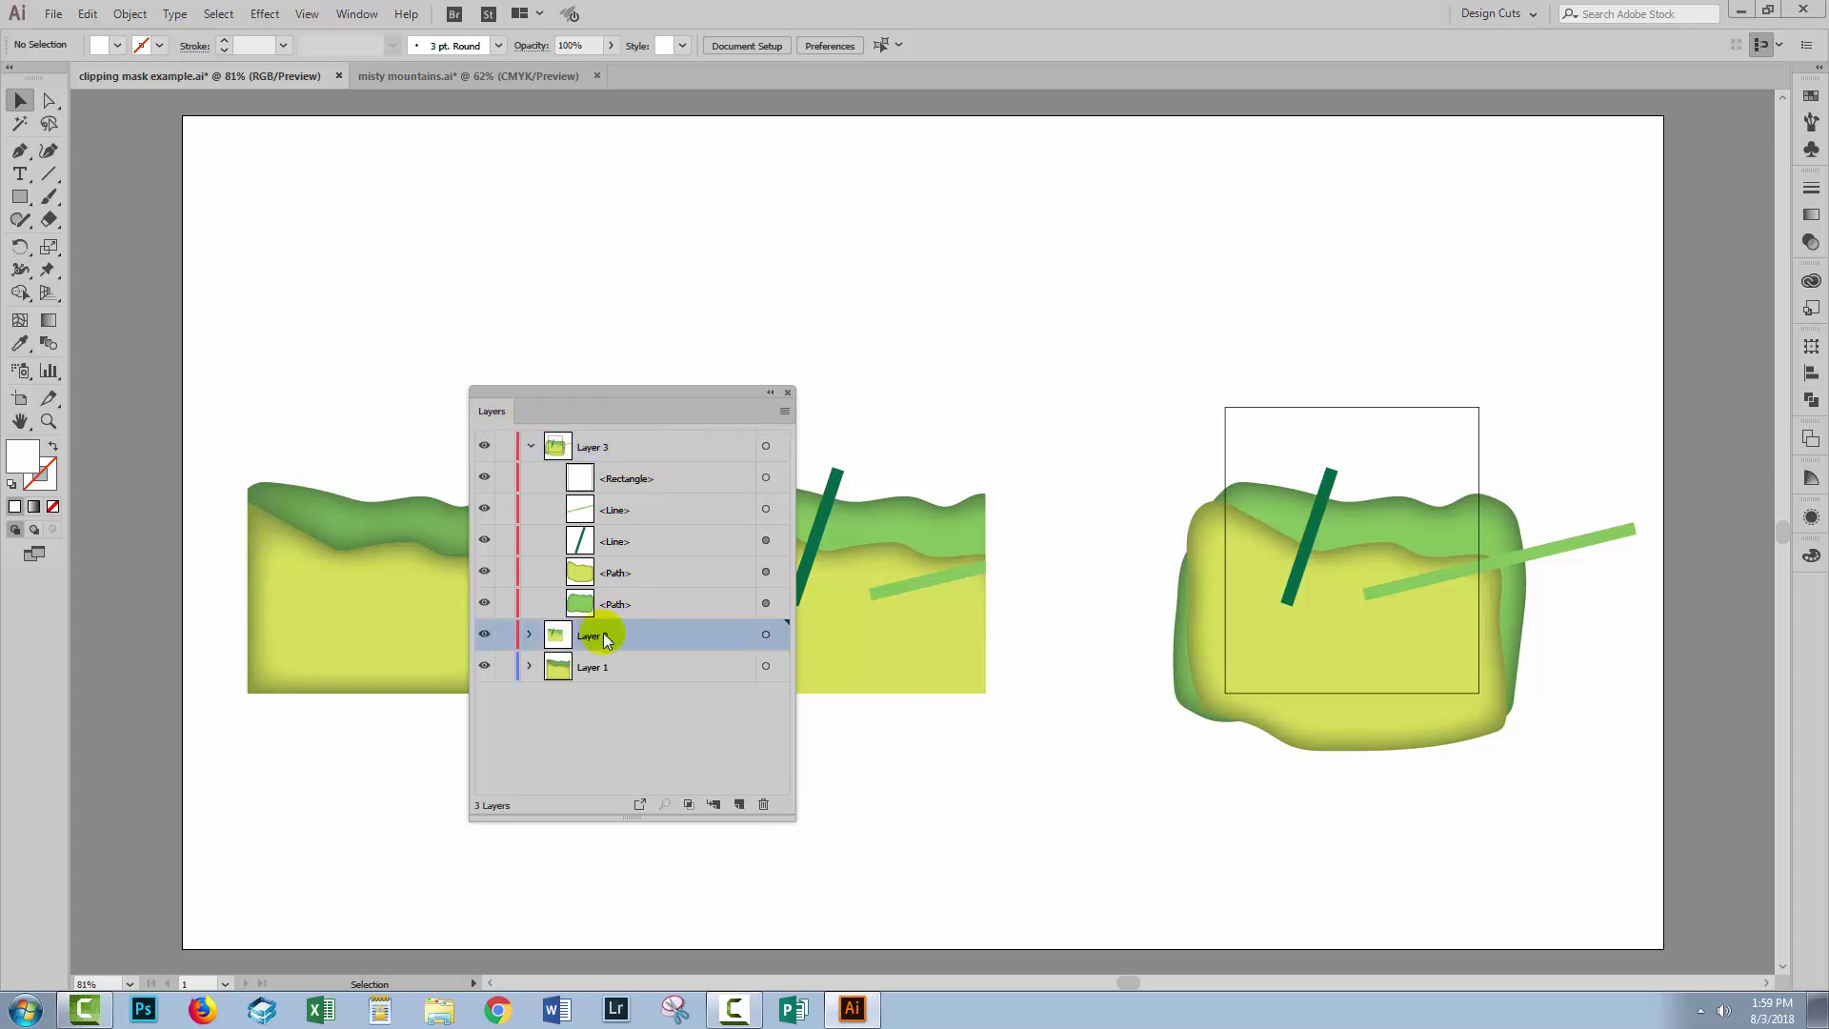
click(637, 446)
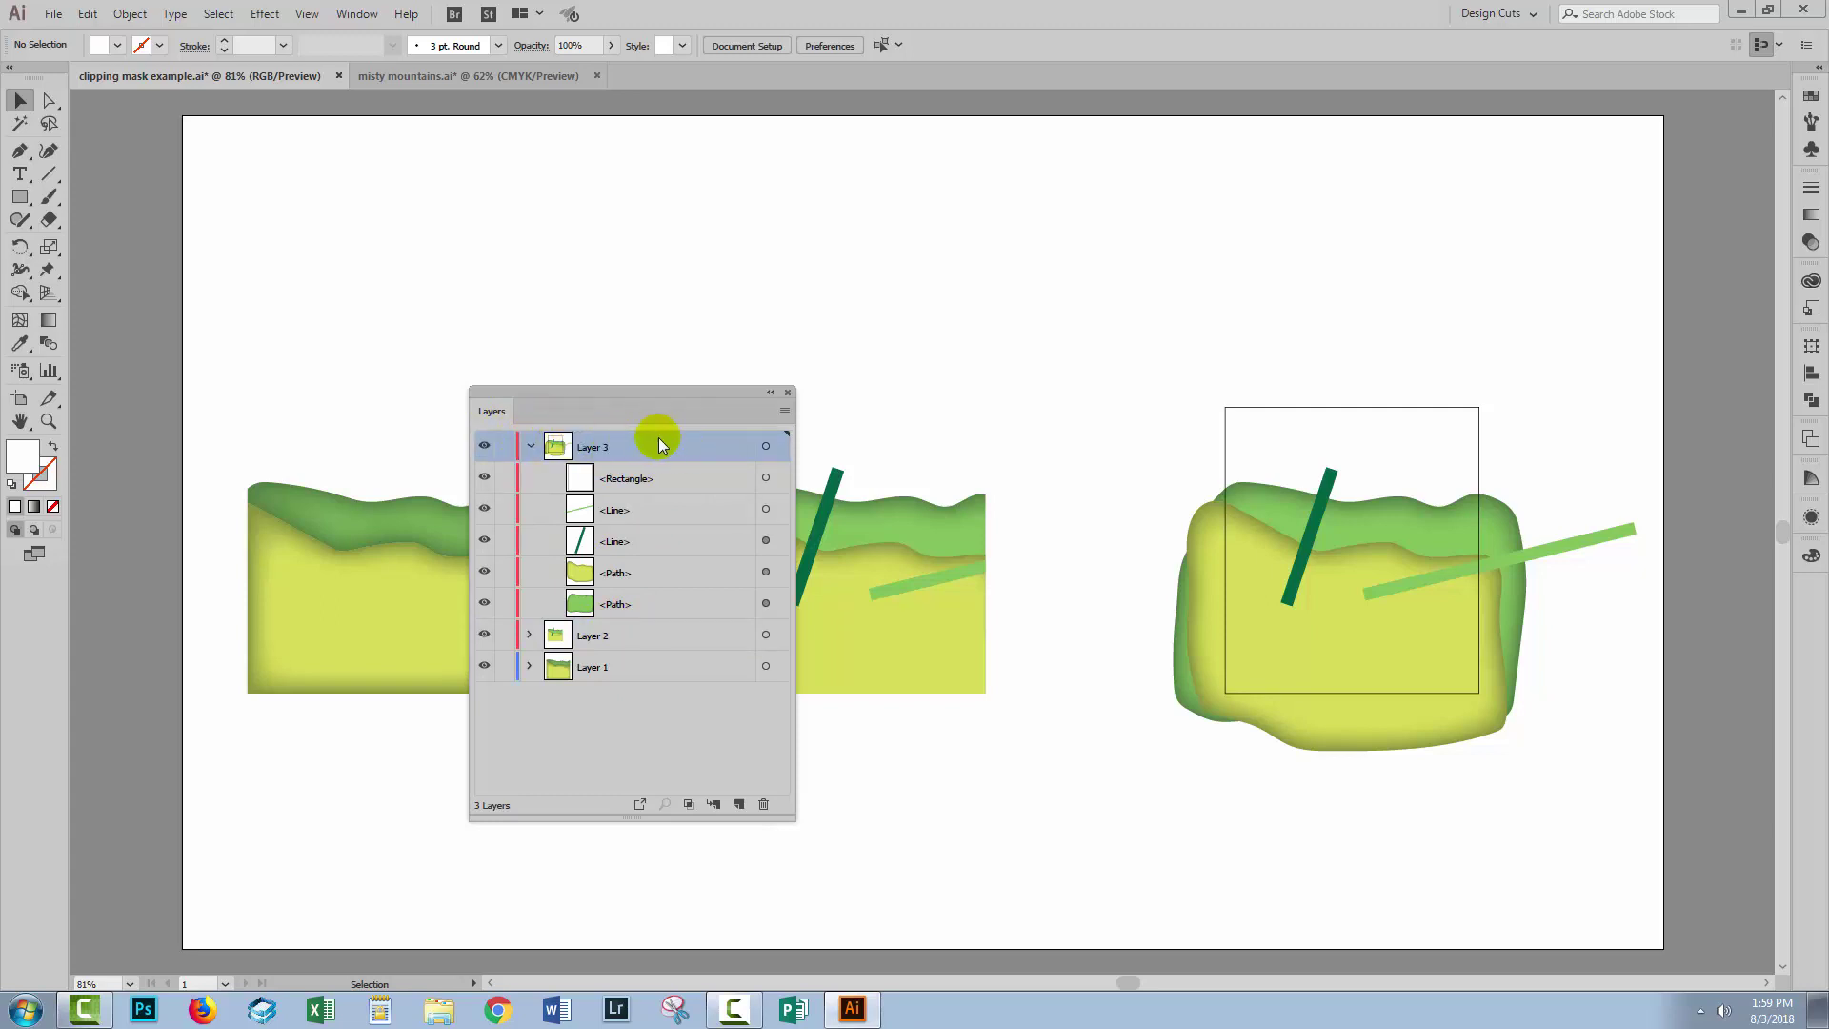
click(764, 447)
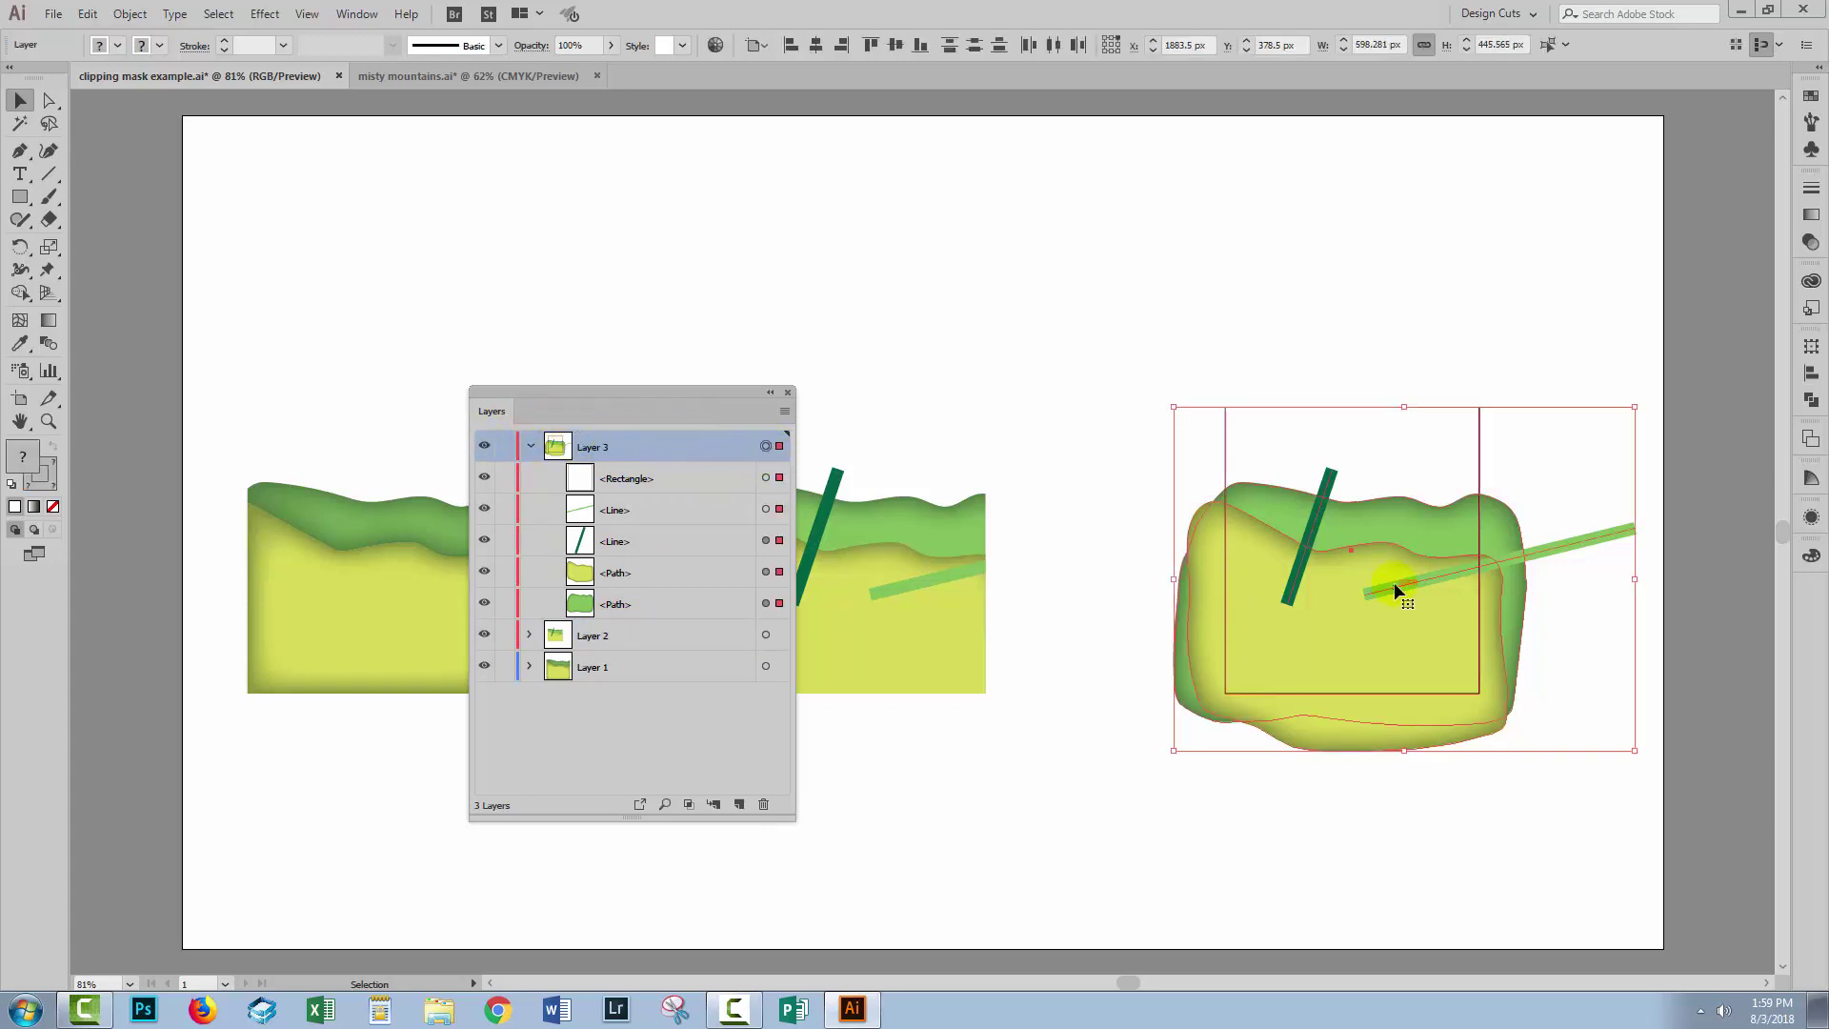
click(967, 419)
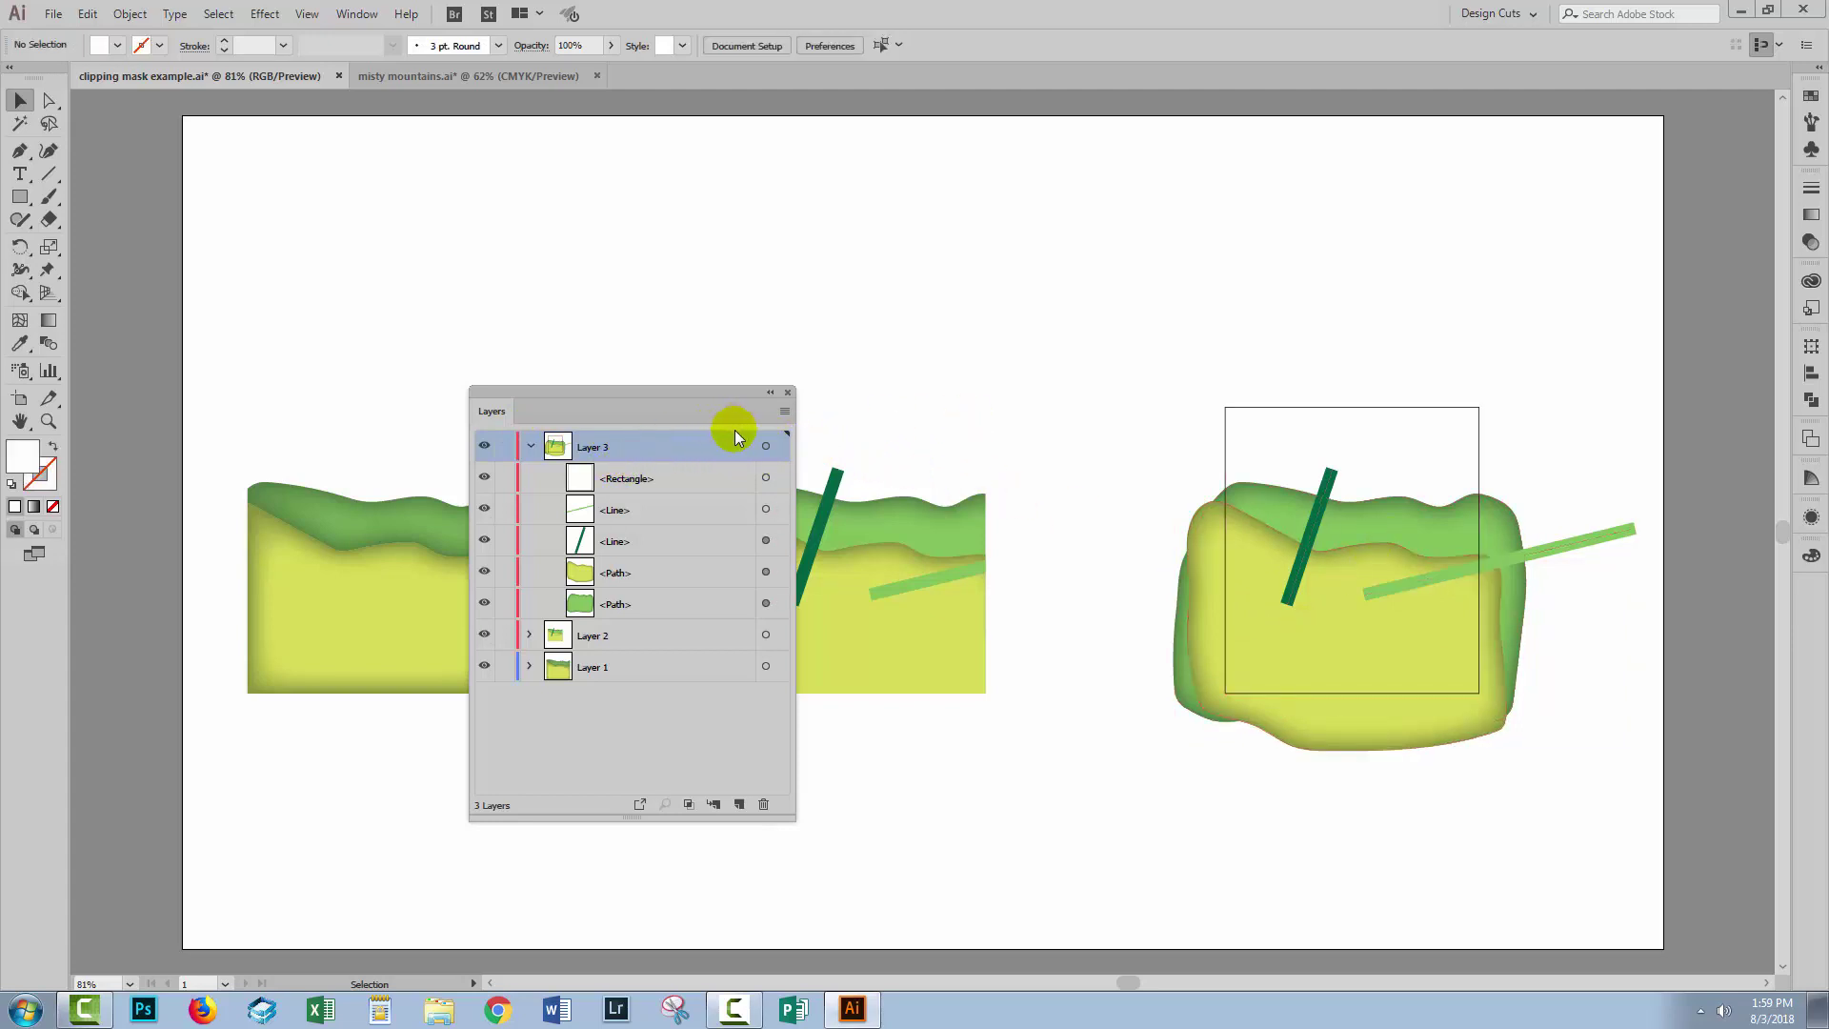
Clip Layer 3's artwork to its rectangle and move the Layers panel over the middle artwork
click(783, 413)
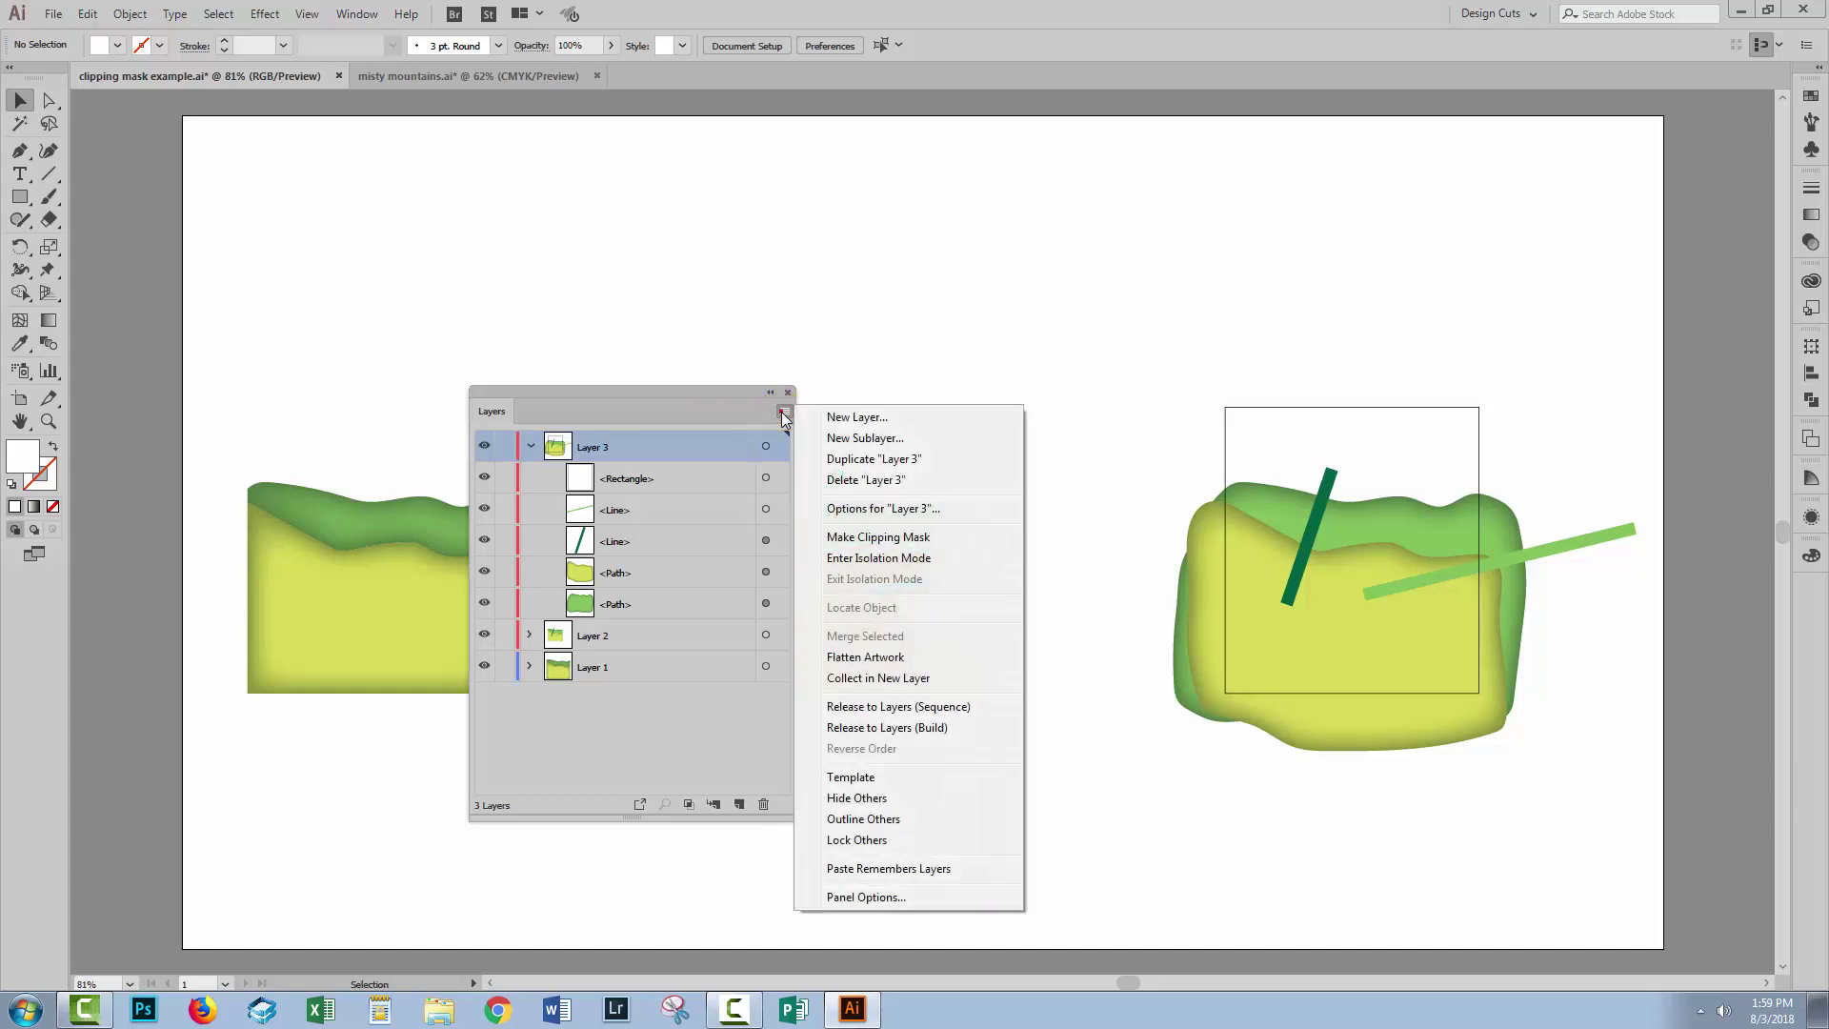
click(882, 540)
drag(597, 393, 511, 412)
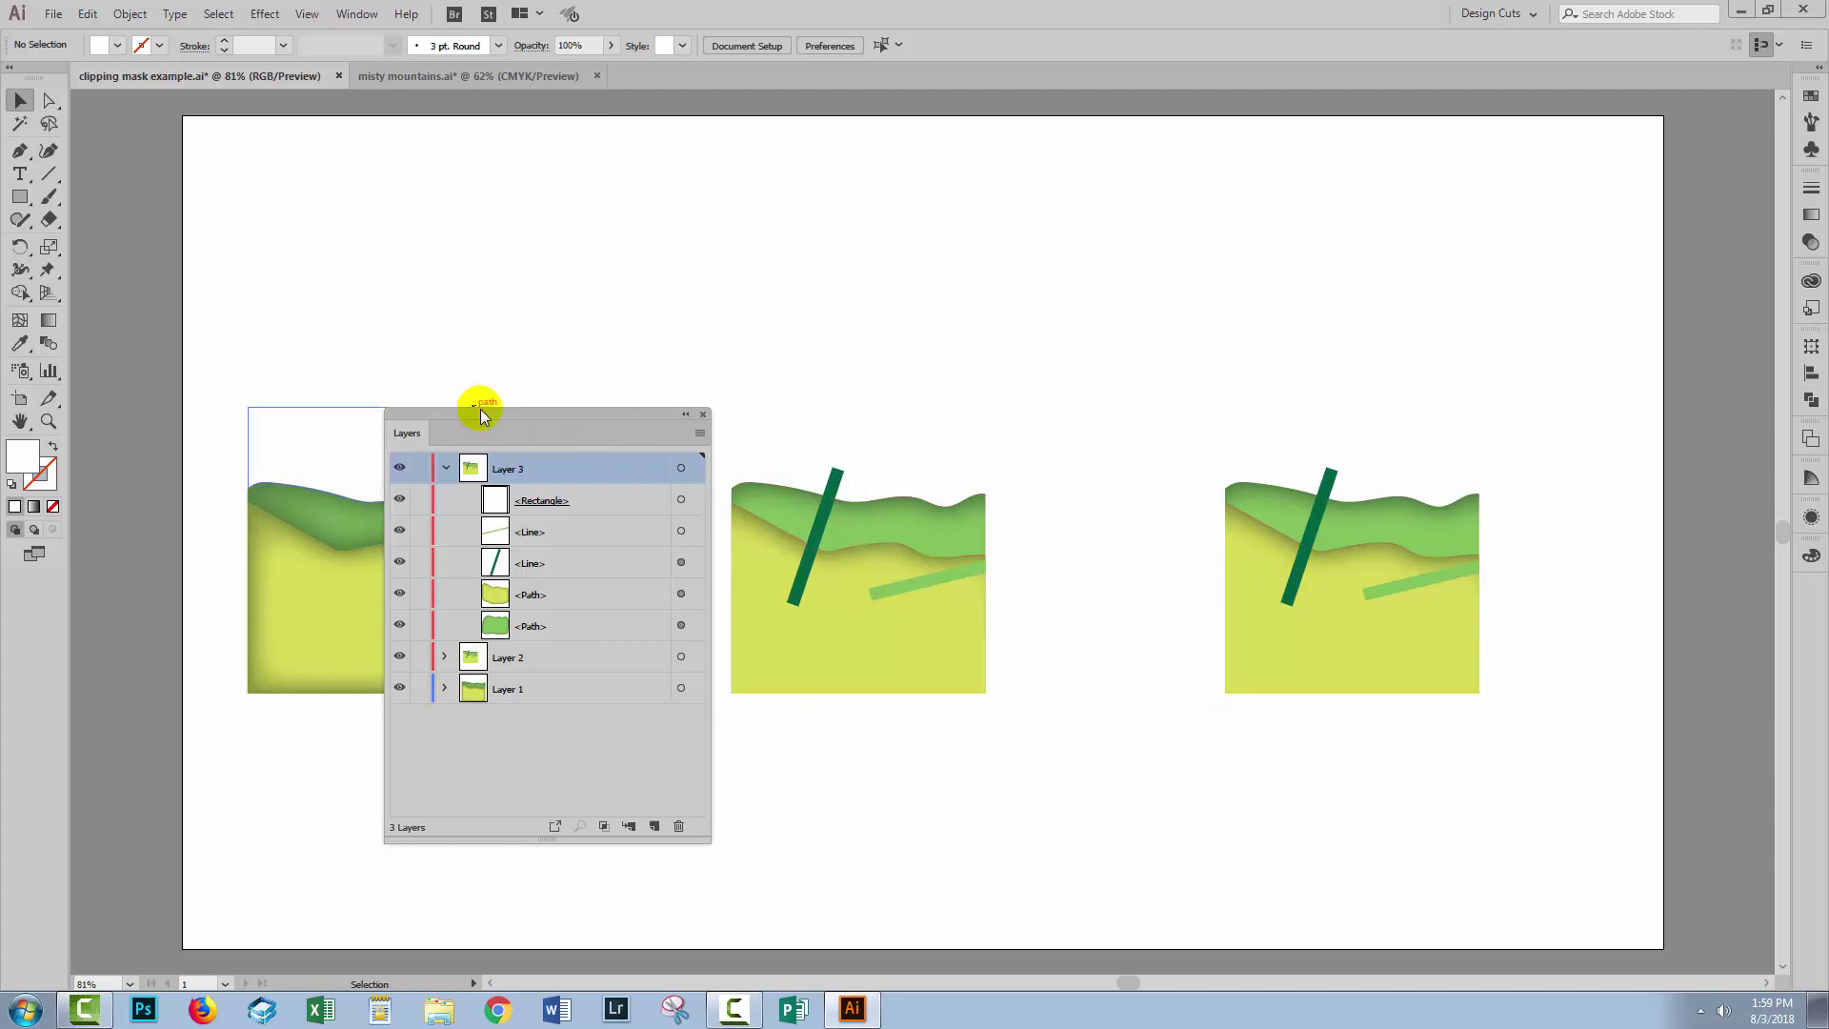
drag(516, 414, 969, 454)
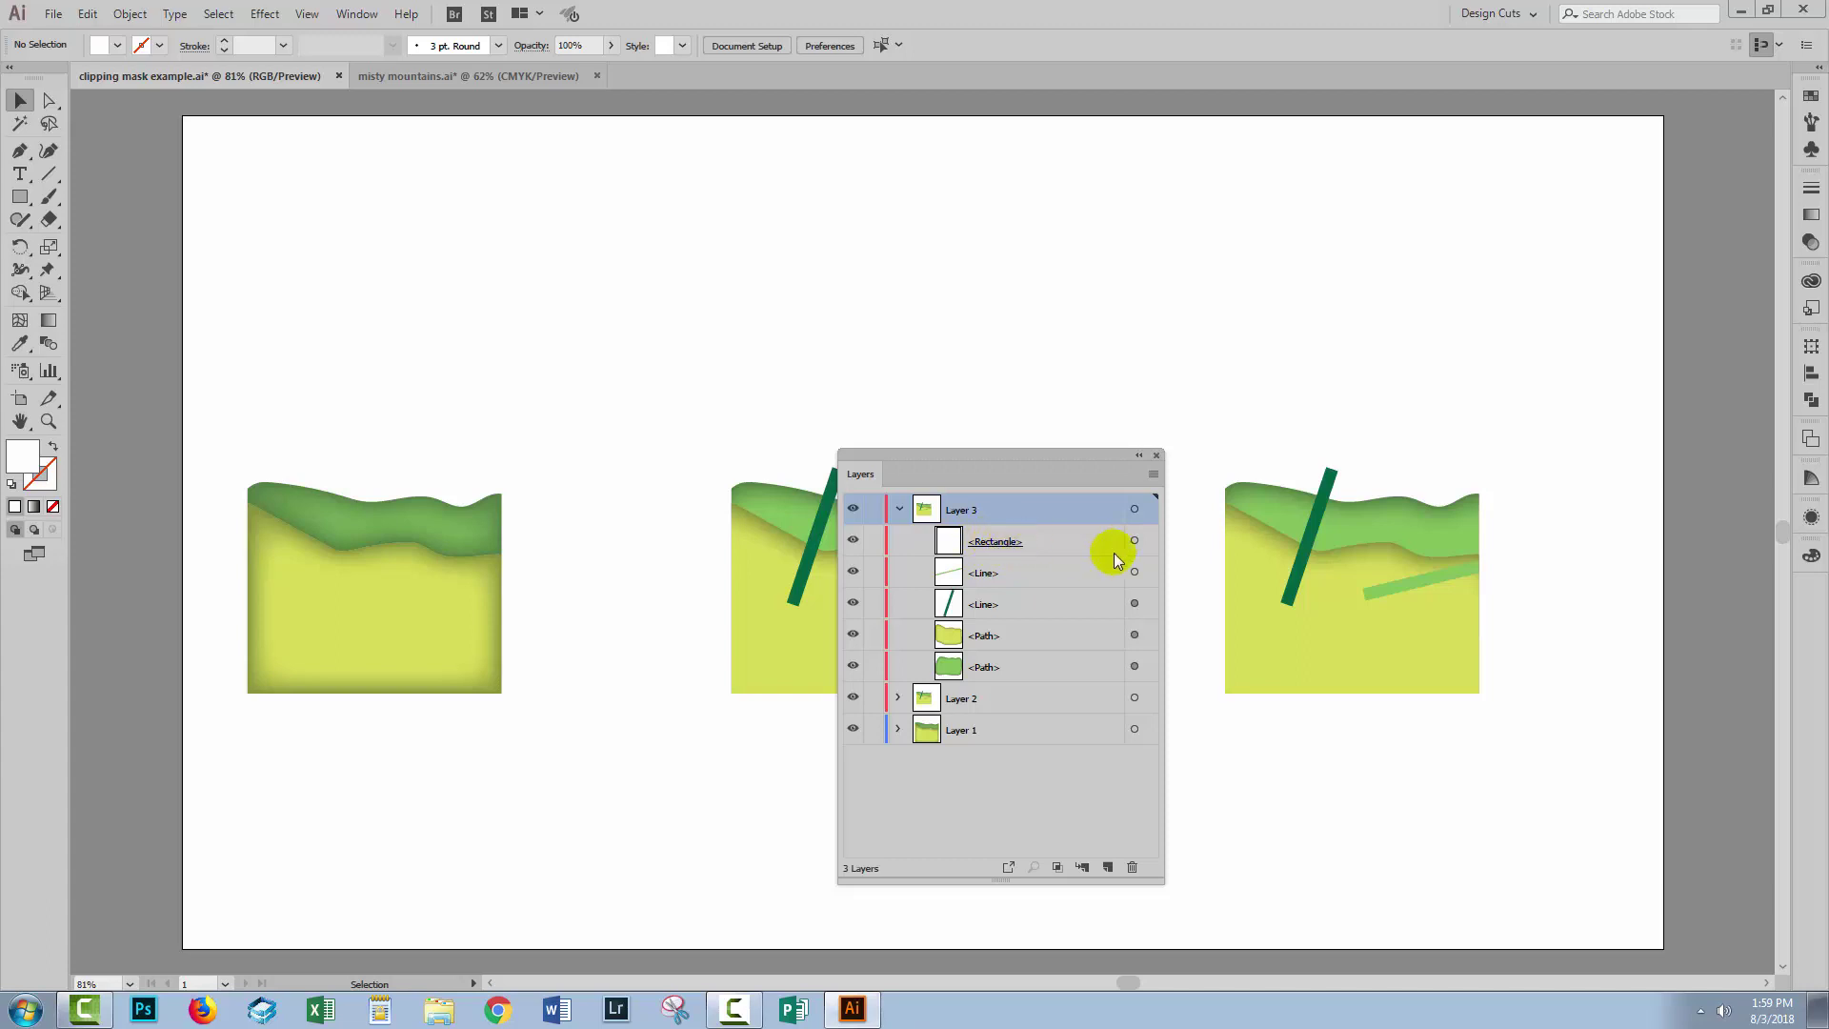
Move the rectangle down between the two lines and lock Layer 3's clipping rectangle
drag(1565, 665, 1316, 748)
drag(1266, 760, 1245, 695)
drag(1044, 538, 1042, 680)
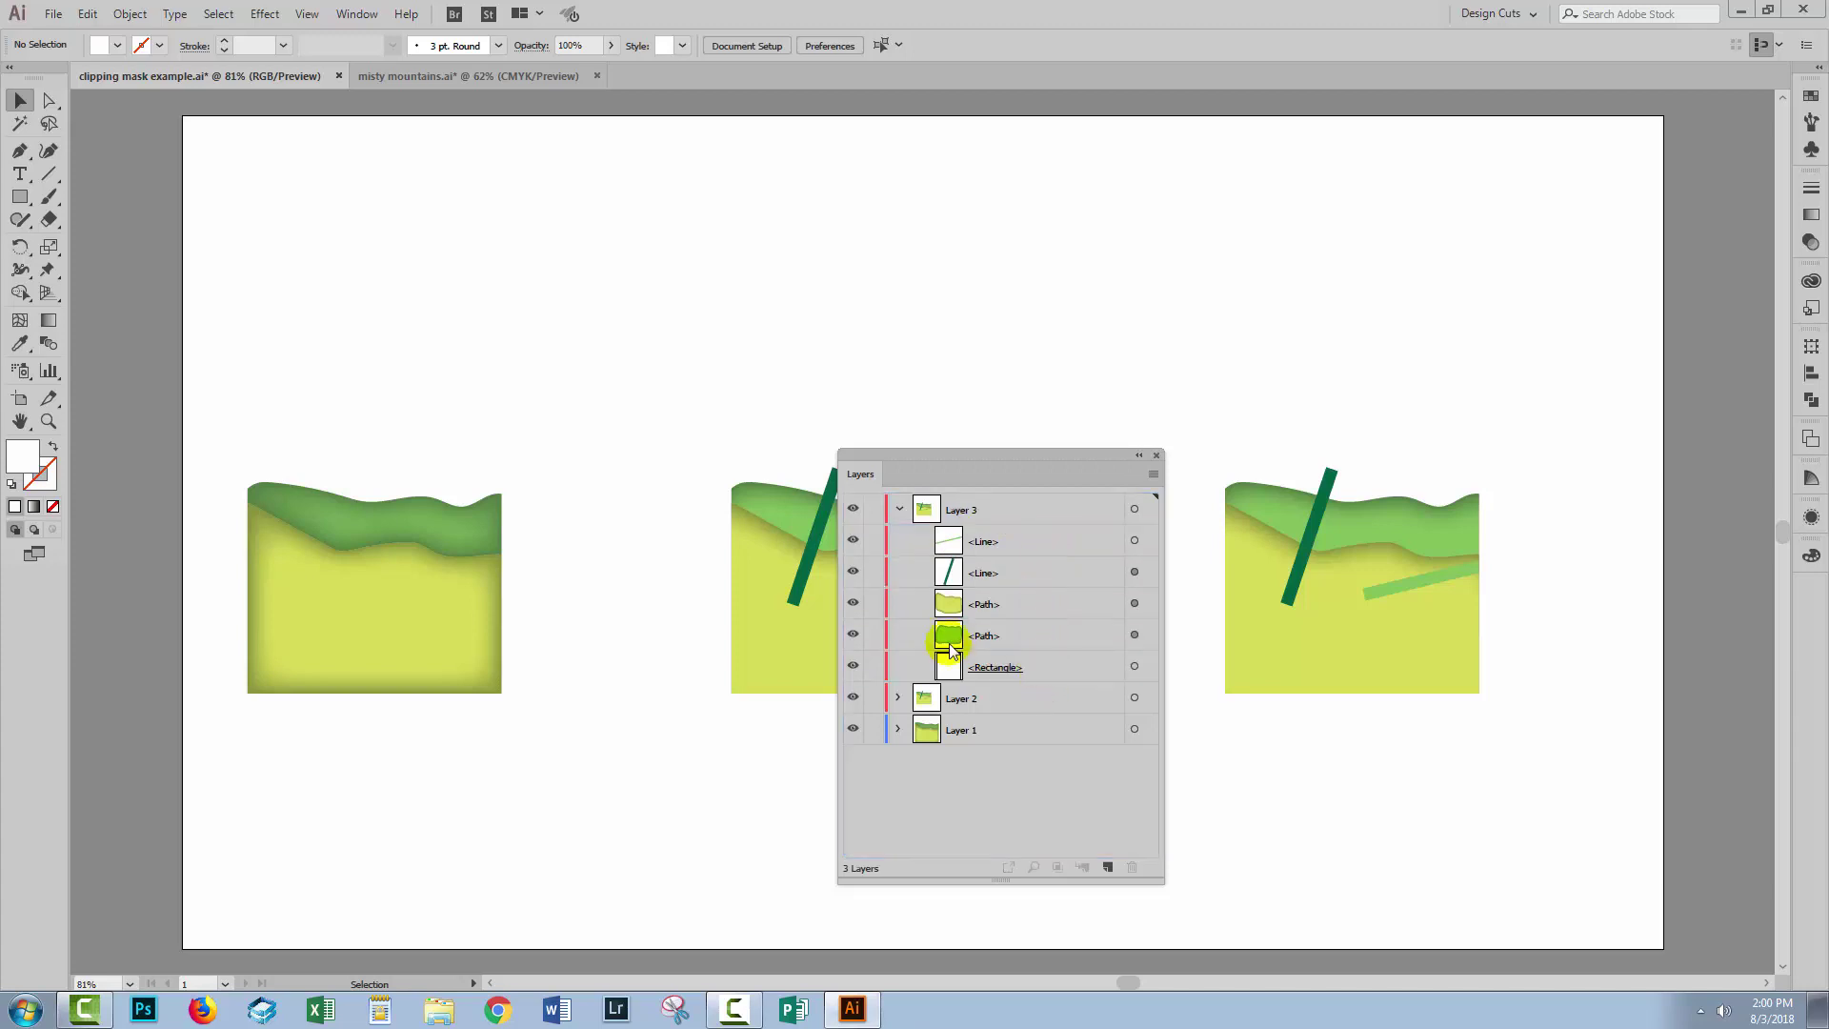
click(872, 668)
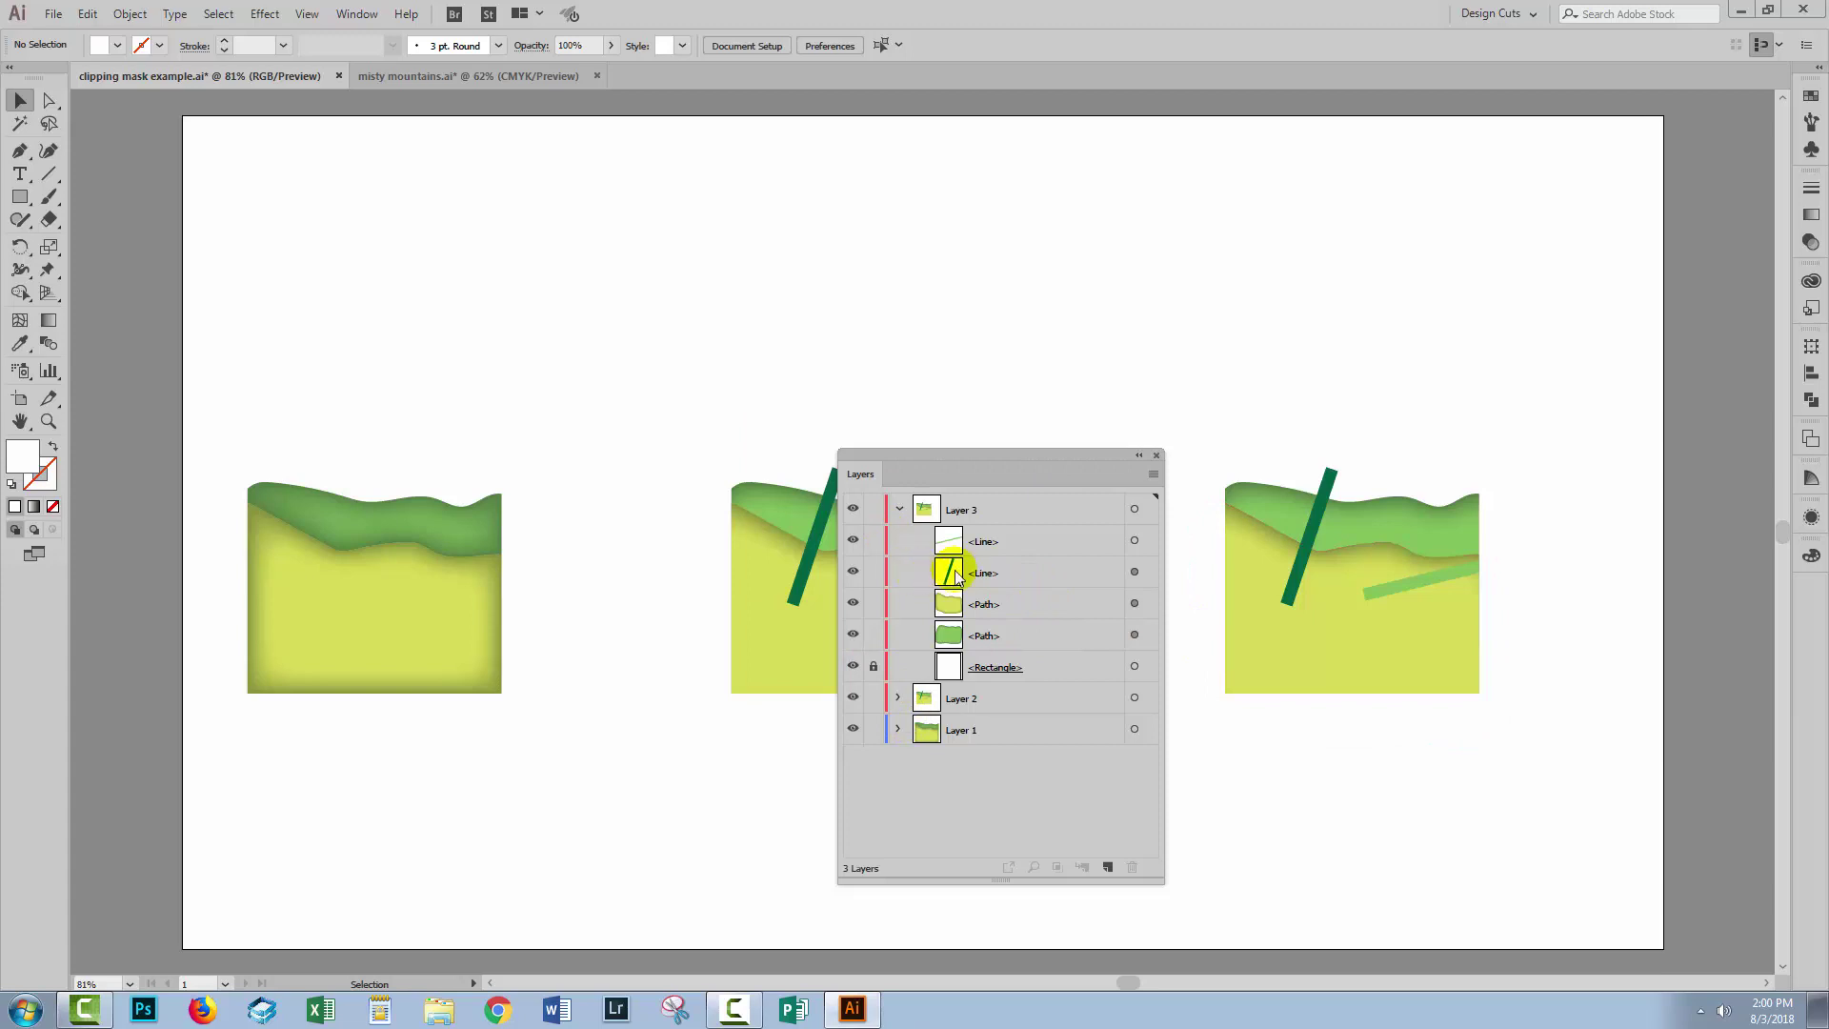
click(1025, 543)
drag(1064, 456, 922, 454)
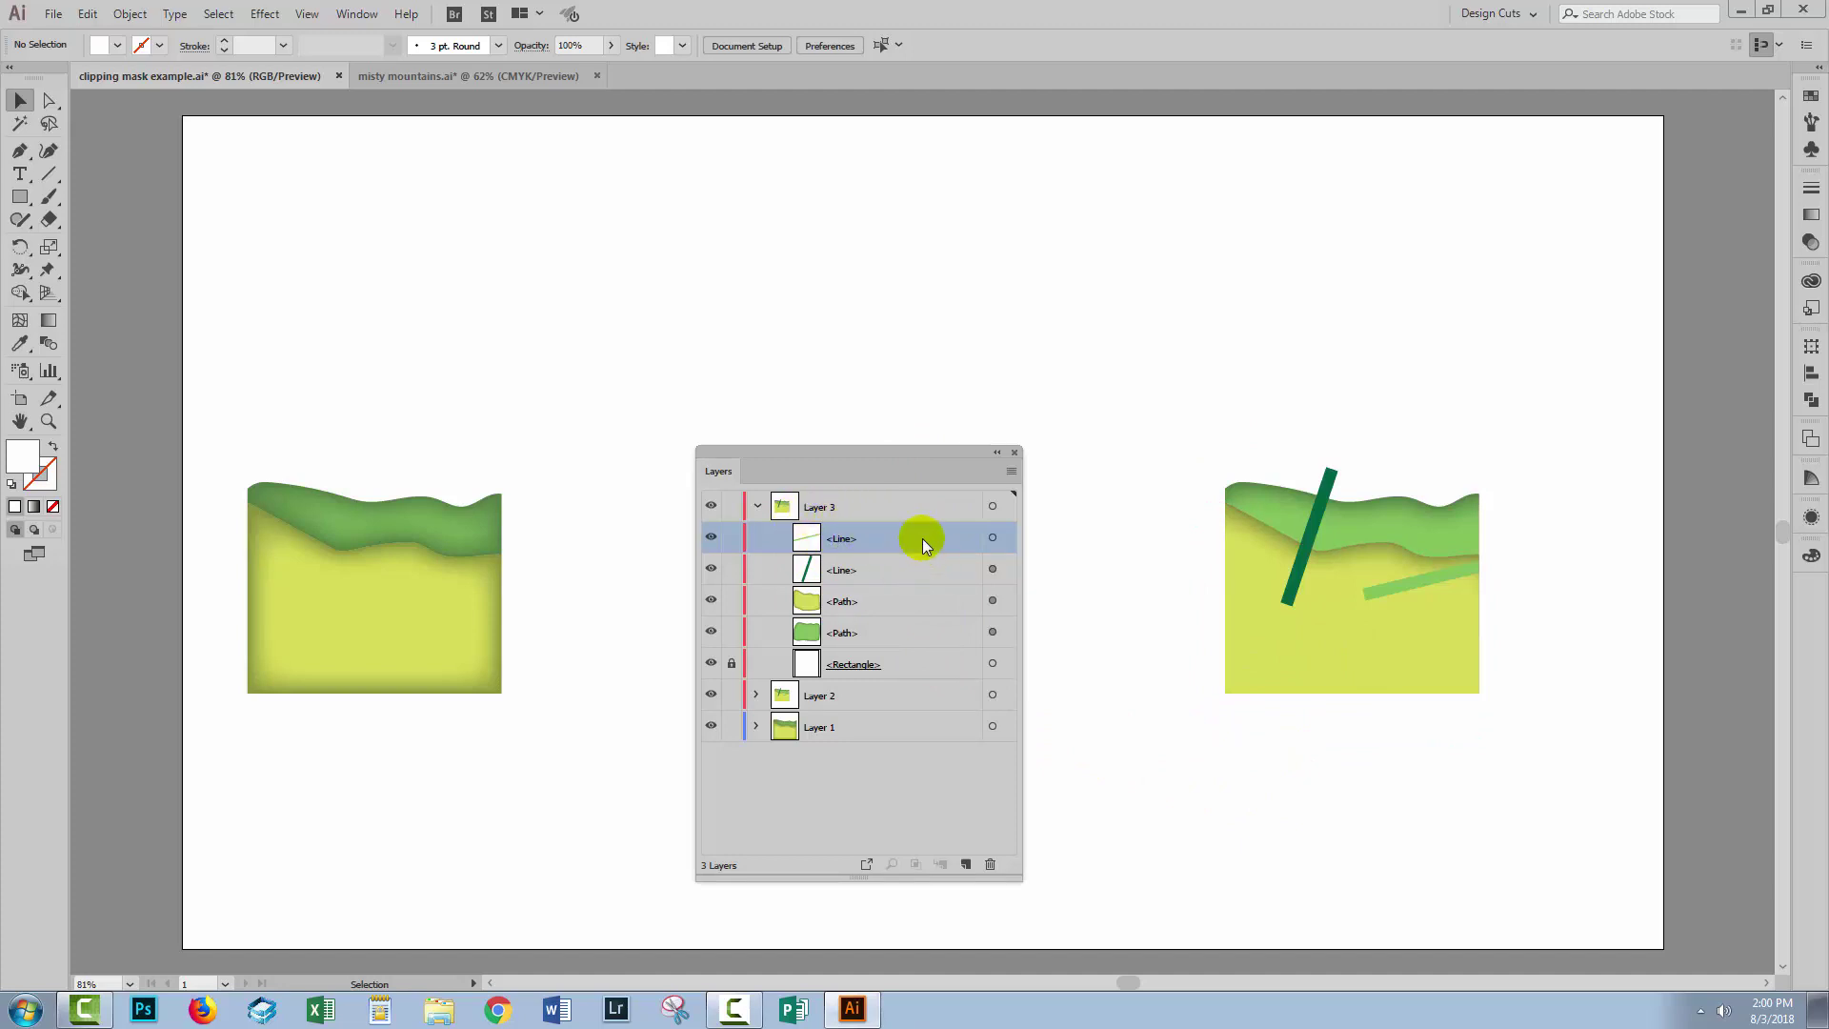
Draw a circle on the right artwork with the Ellipse Tool and reposition it
click(21, 196)
click(72, 242)
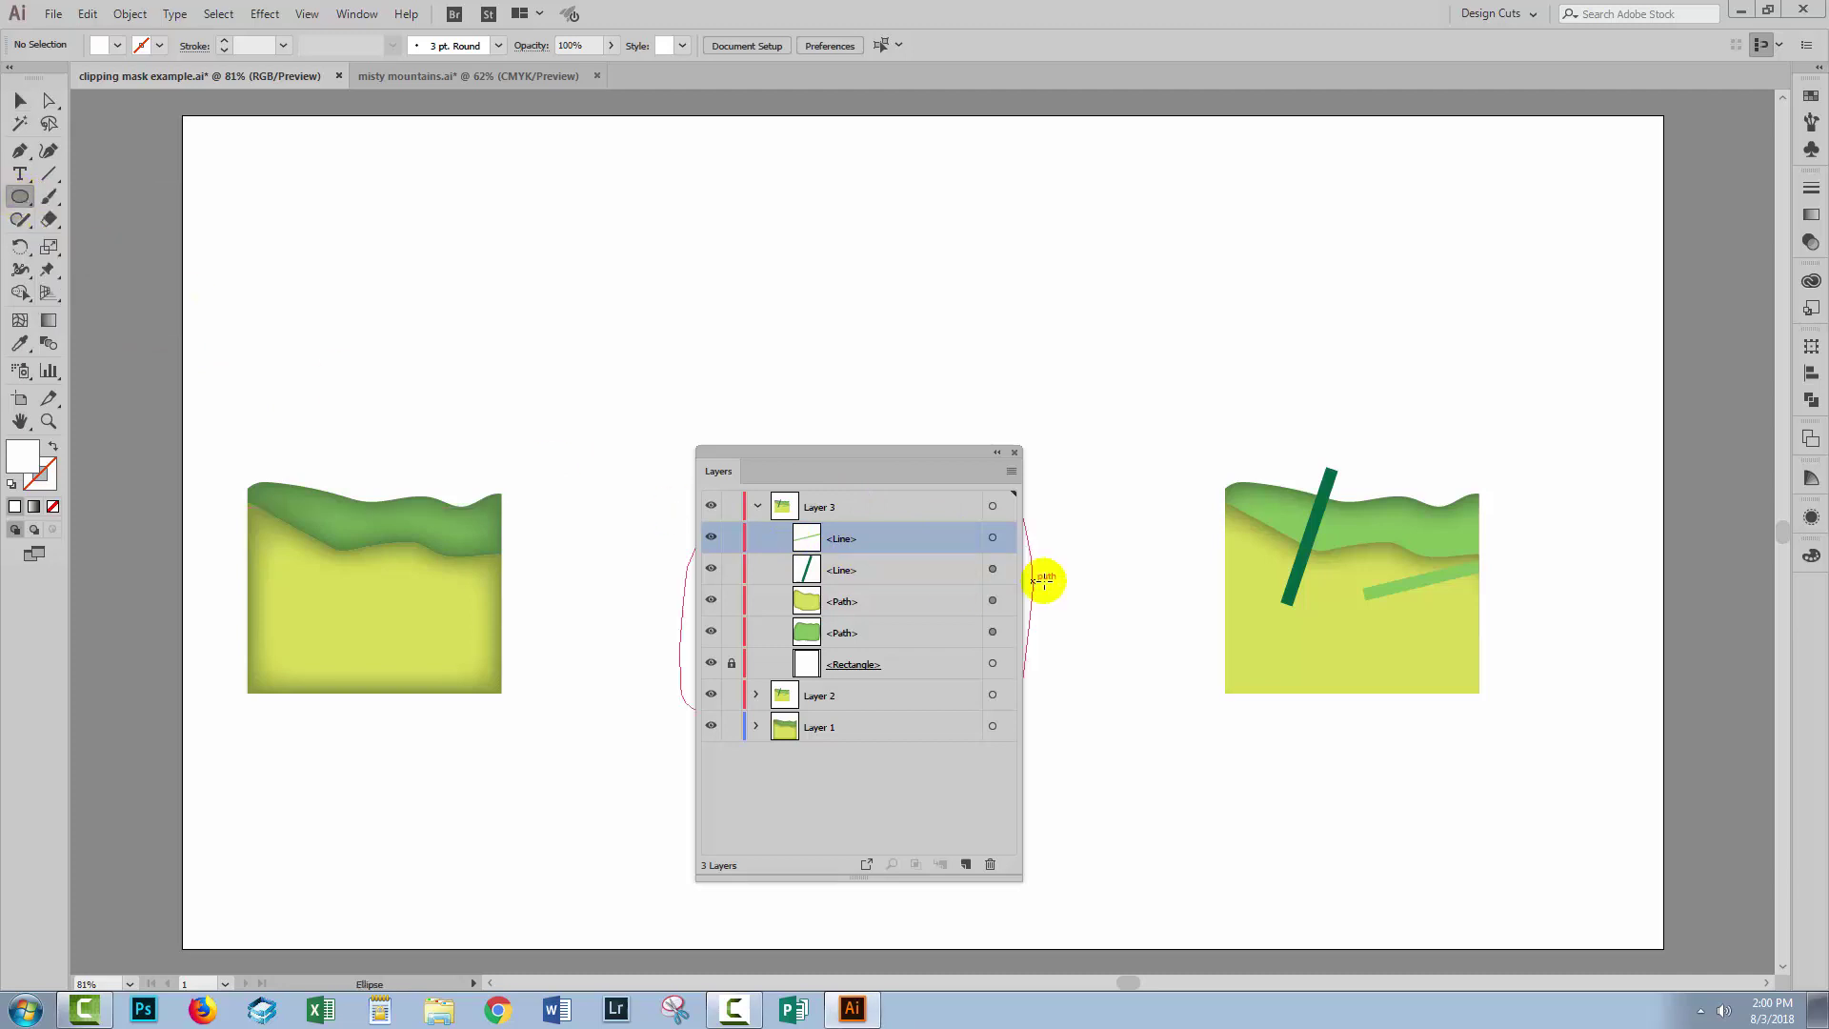
drag(1257, 570, 1364, 678)
key(v)
click(848, 533)
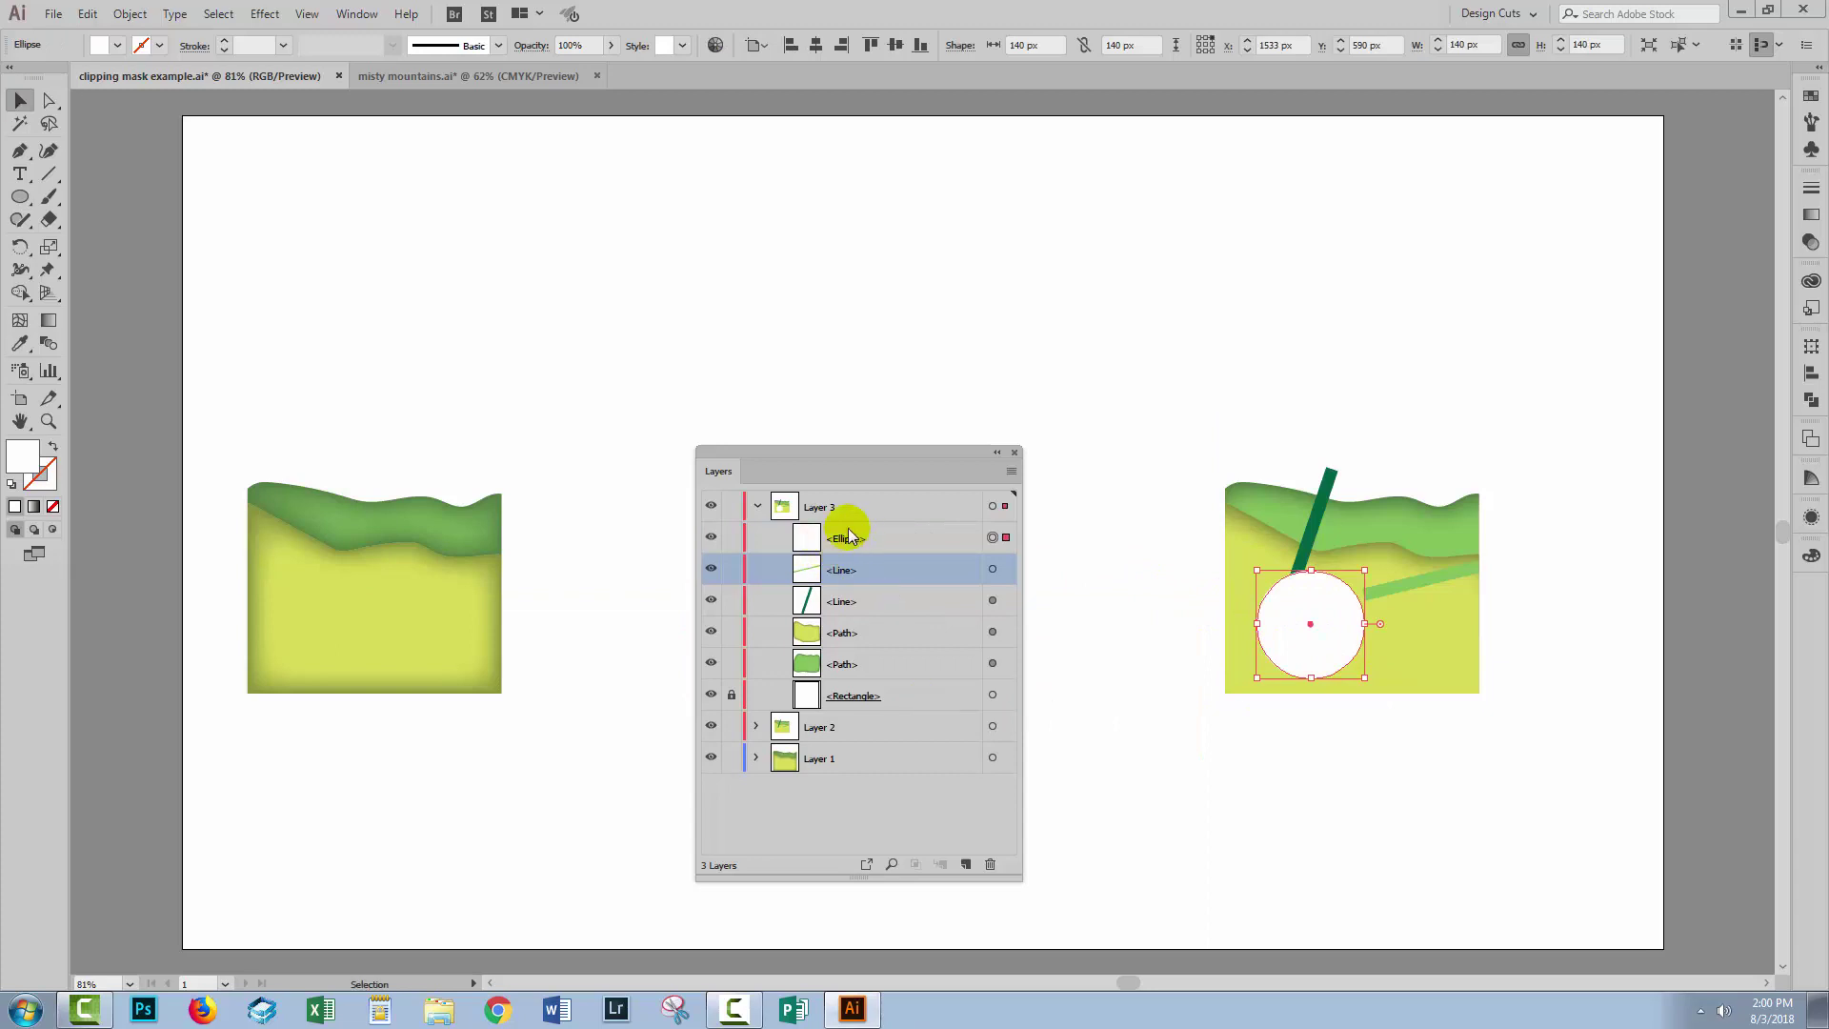
click(1087, 708)
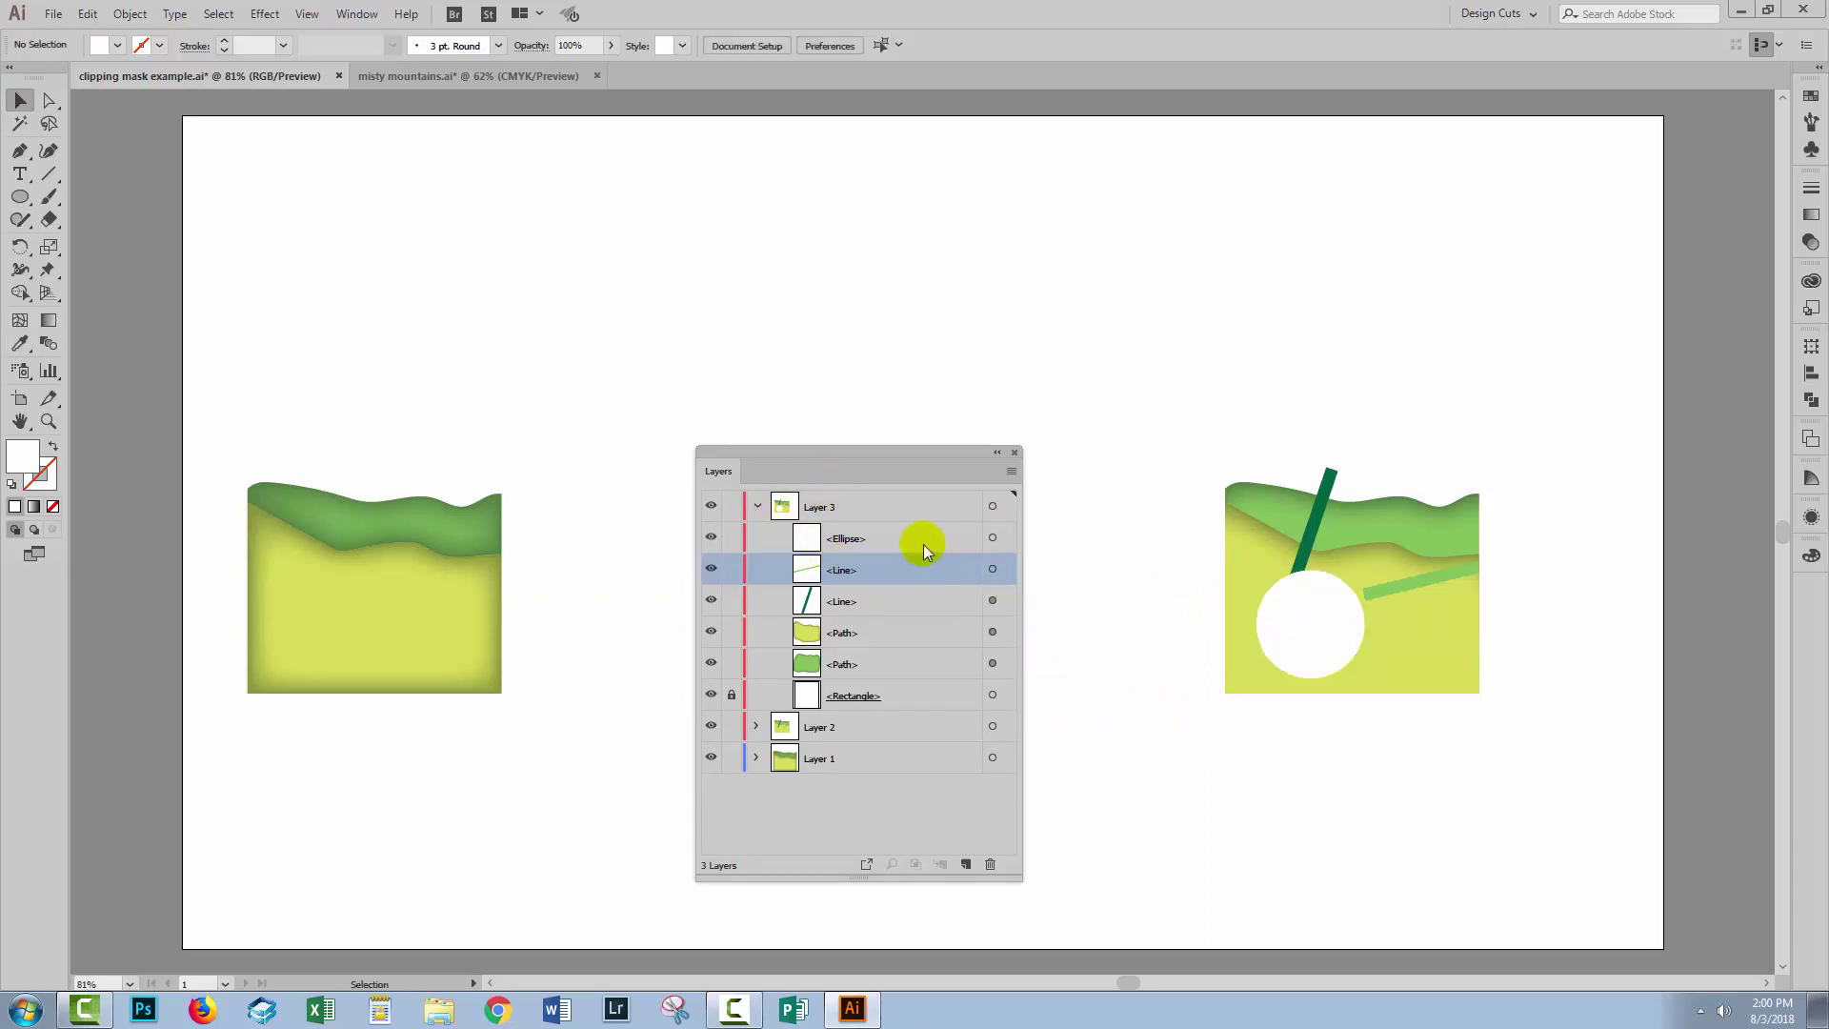
drag(1279, 612, 1190, 699)
click(1193, 855)
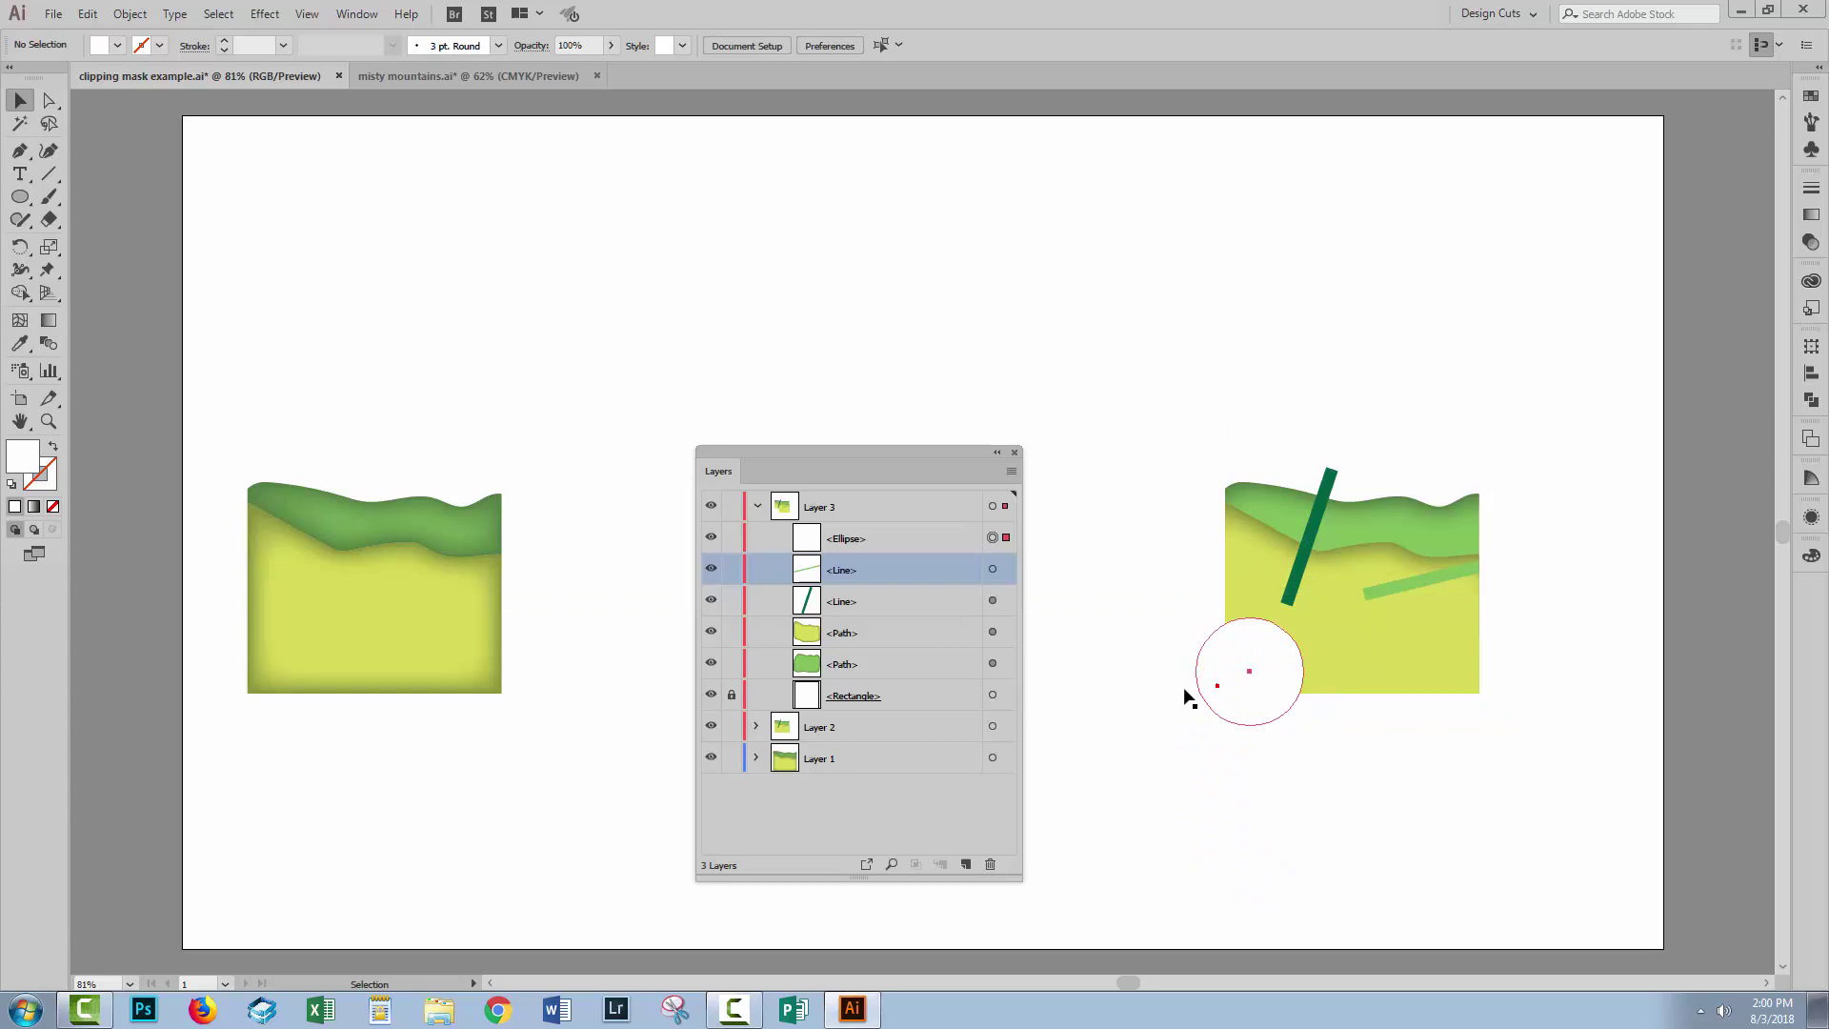
click(1186, 694)
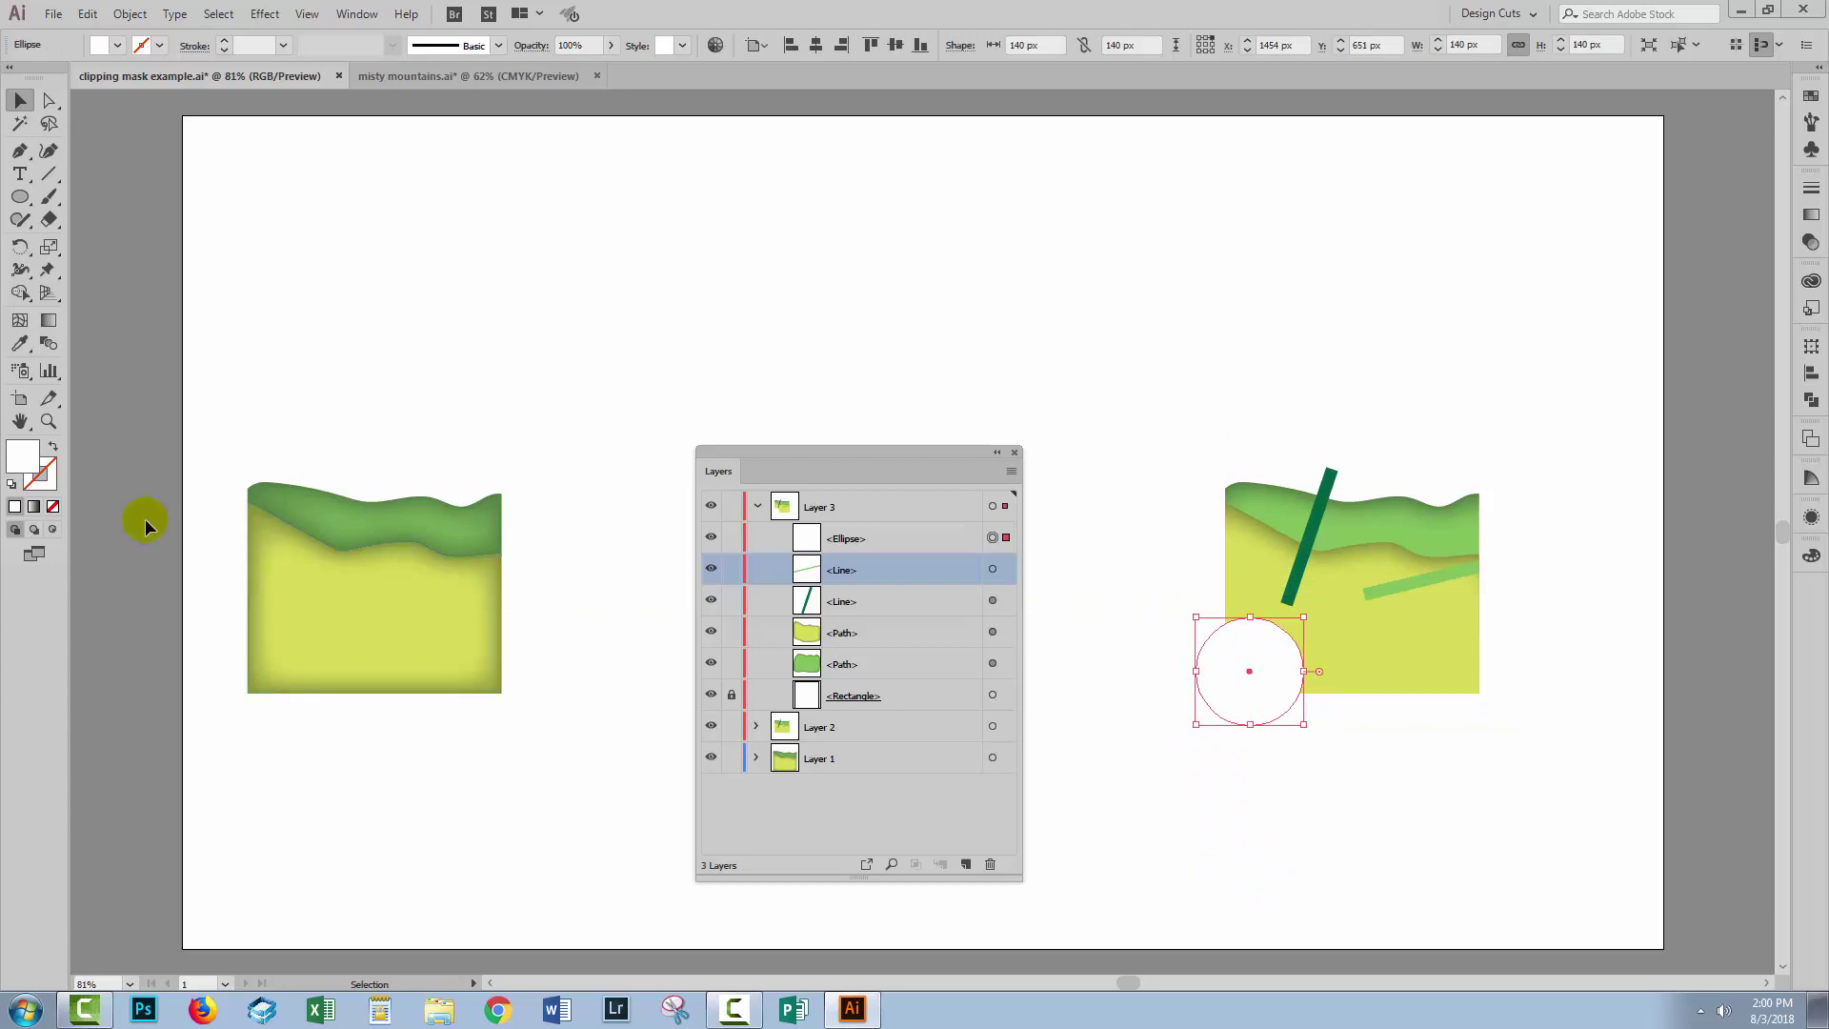
Fill the circle with a light yellow swatch
click(1812, 97)
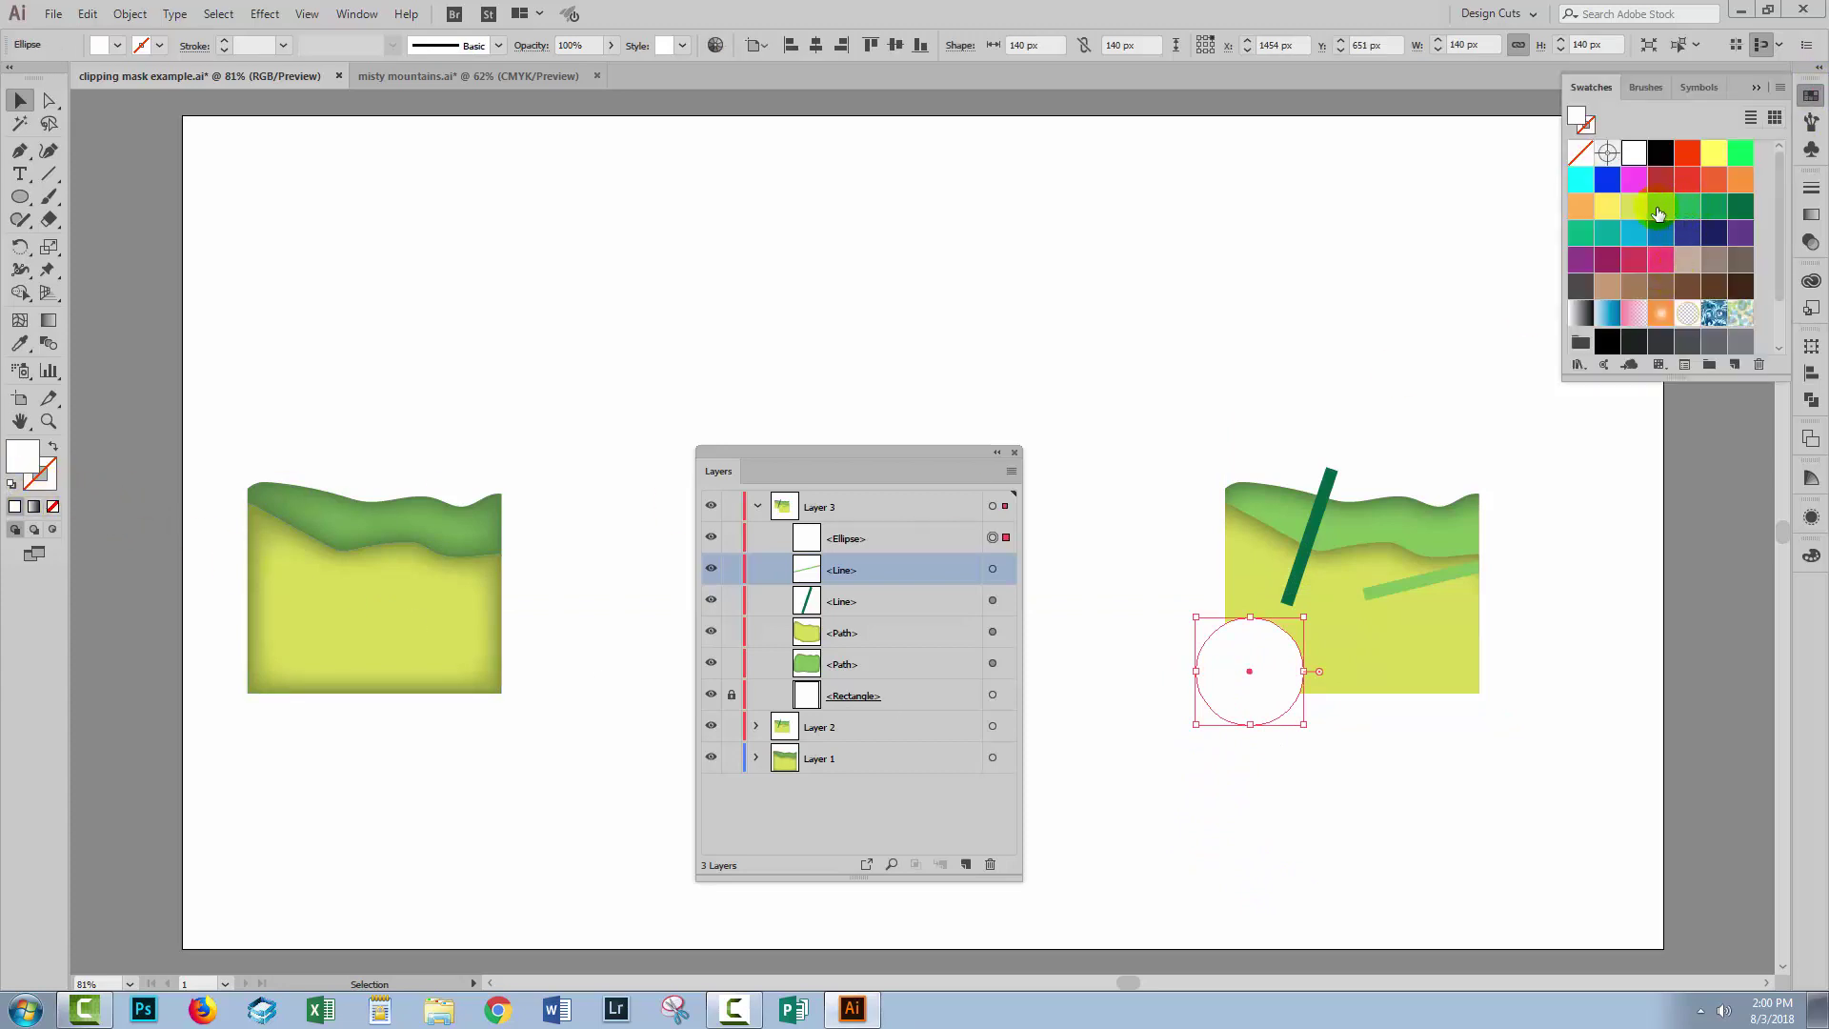
click(1609, 207)
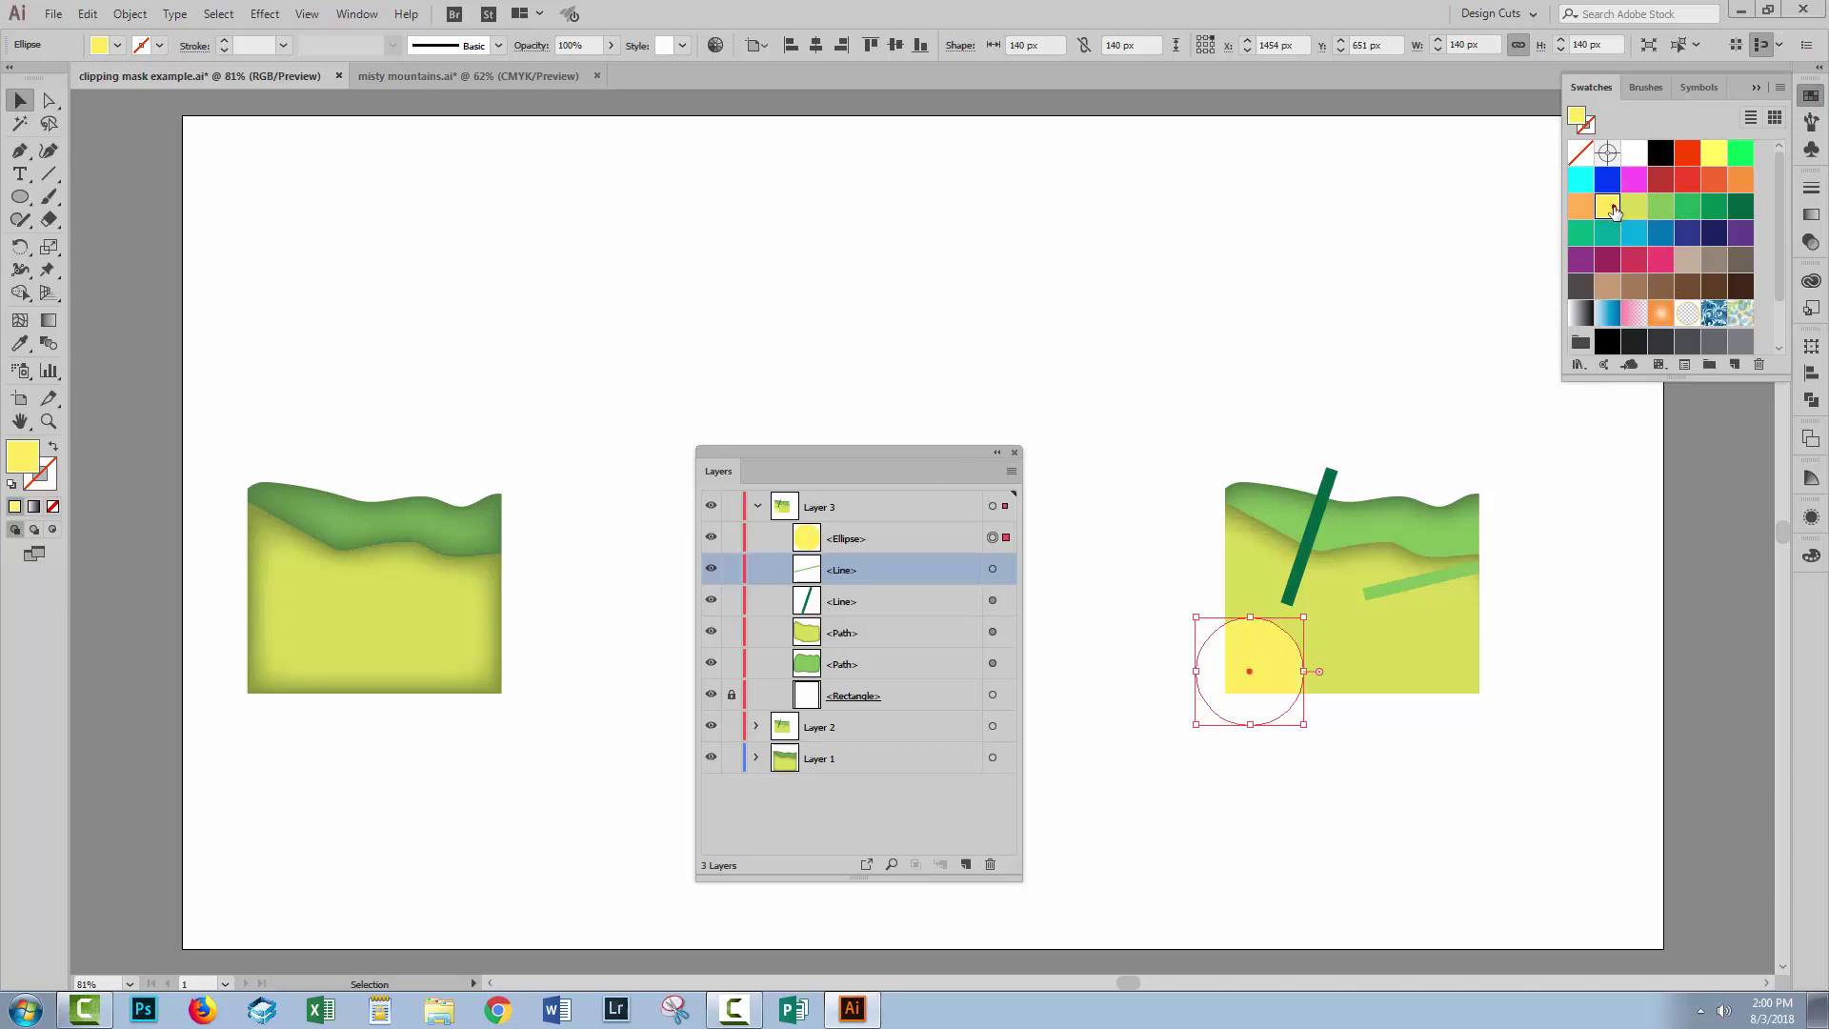
click(1189, 219)
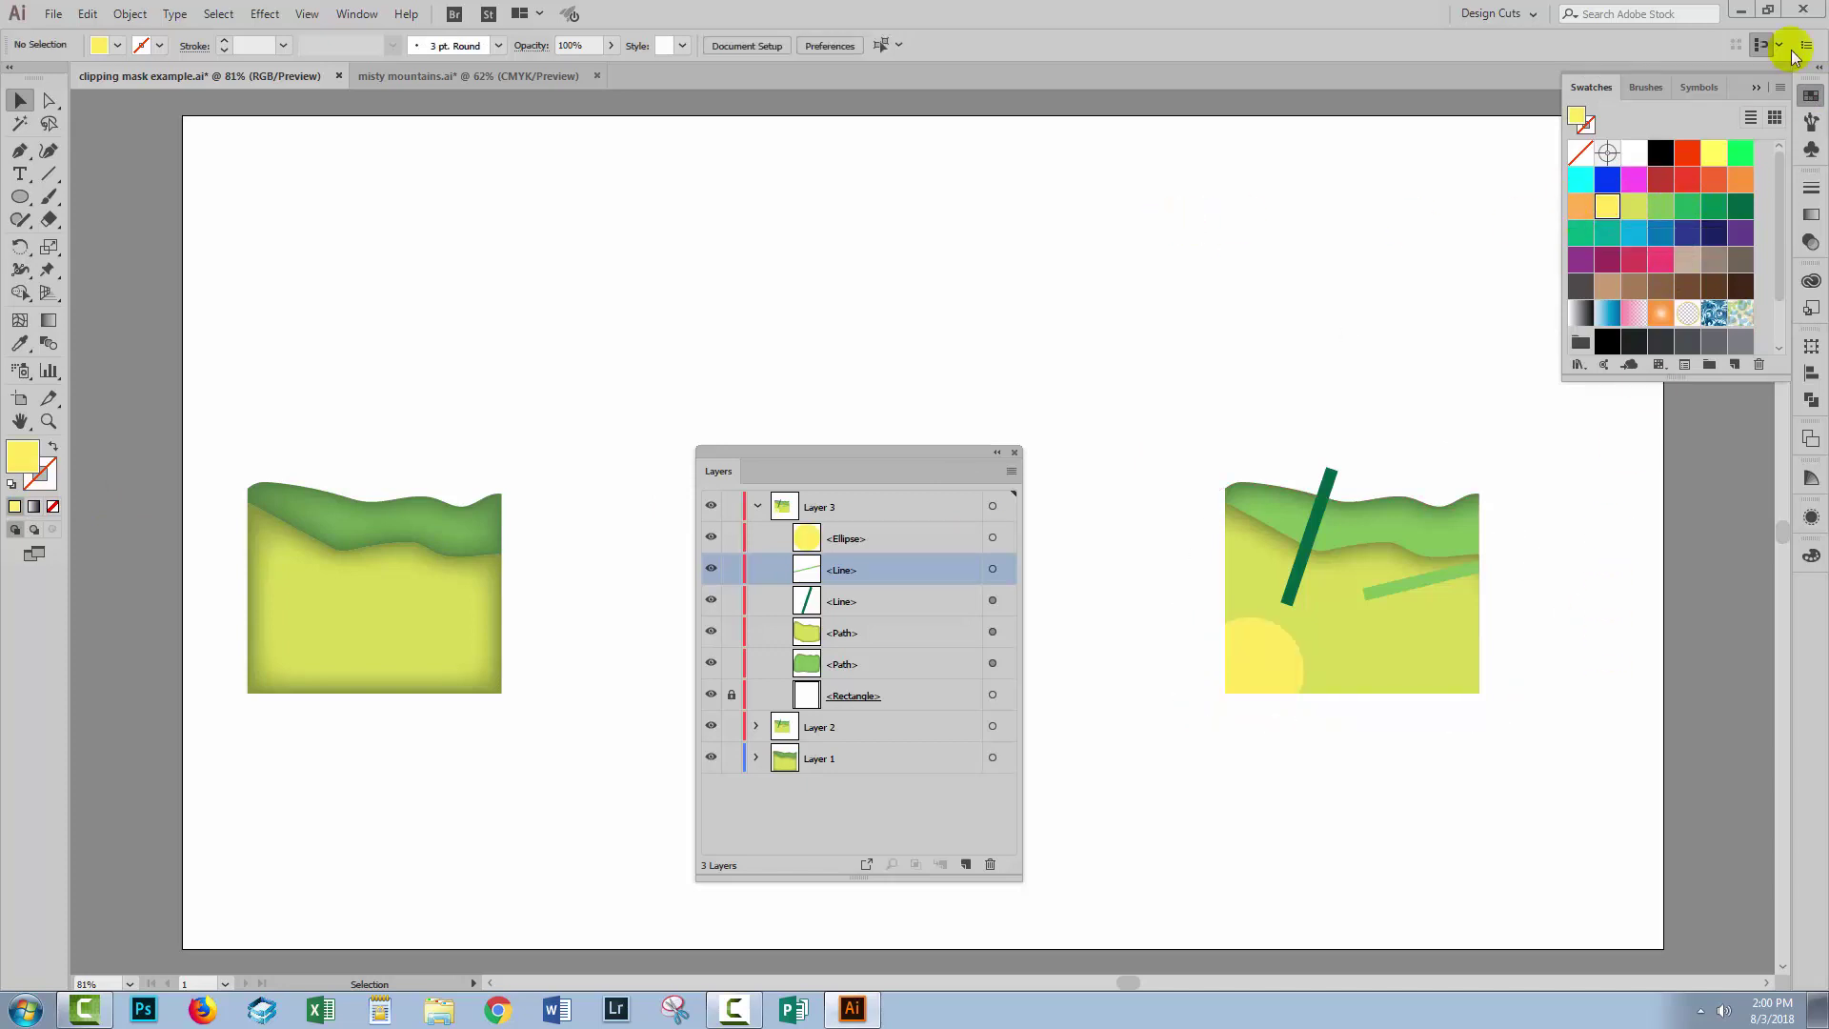
click(1754, 90)
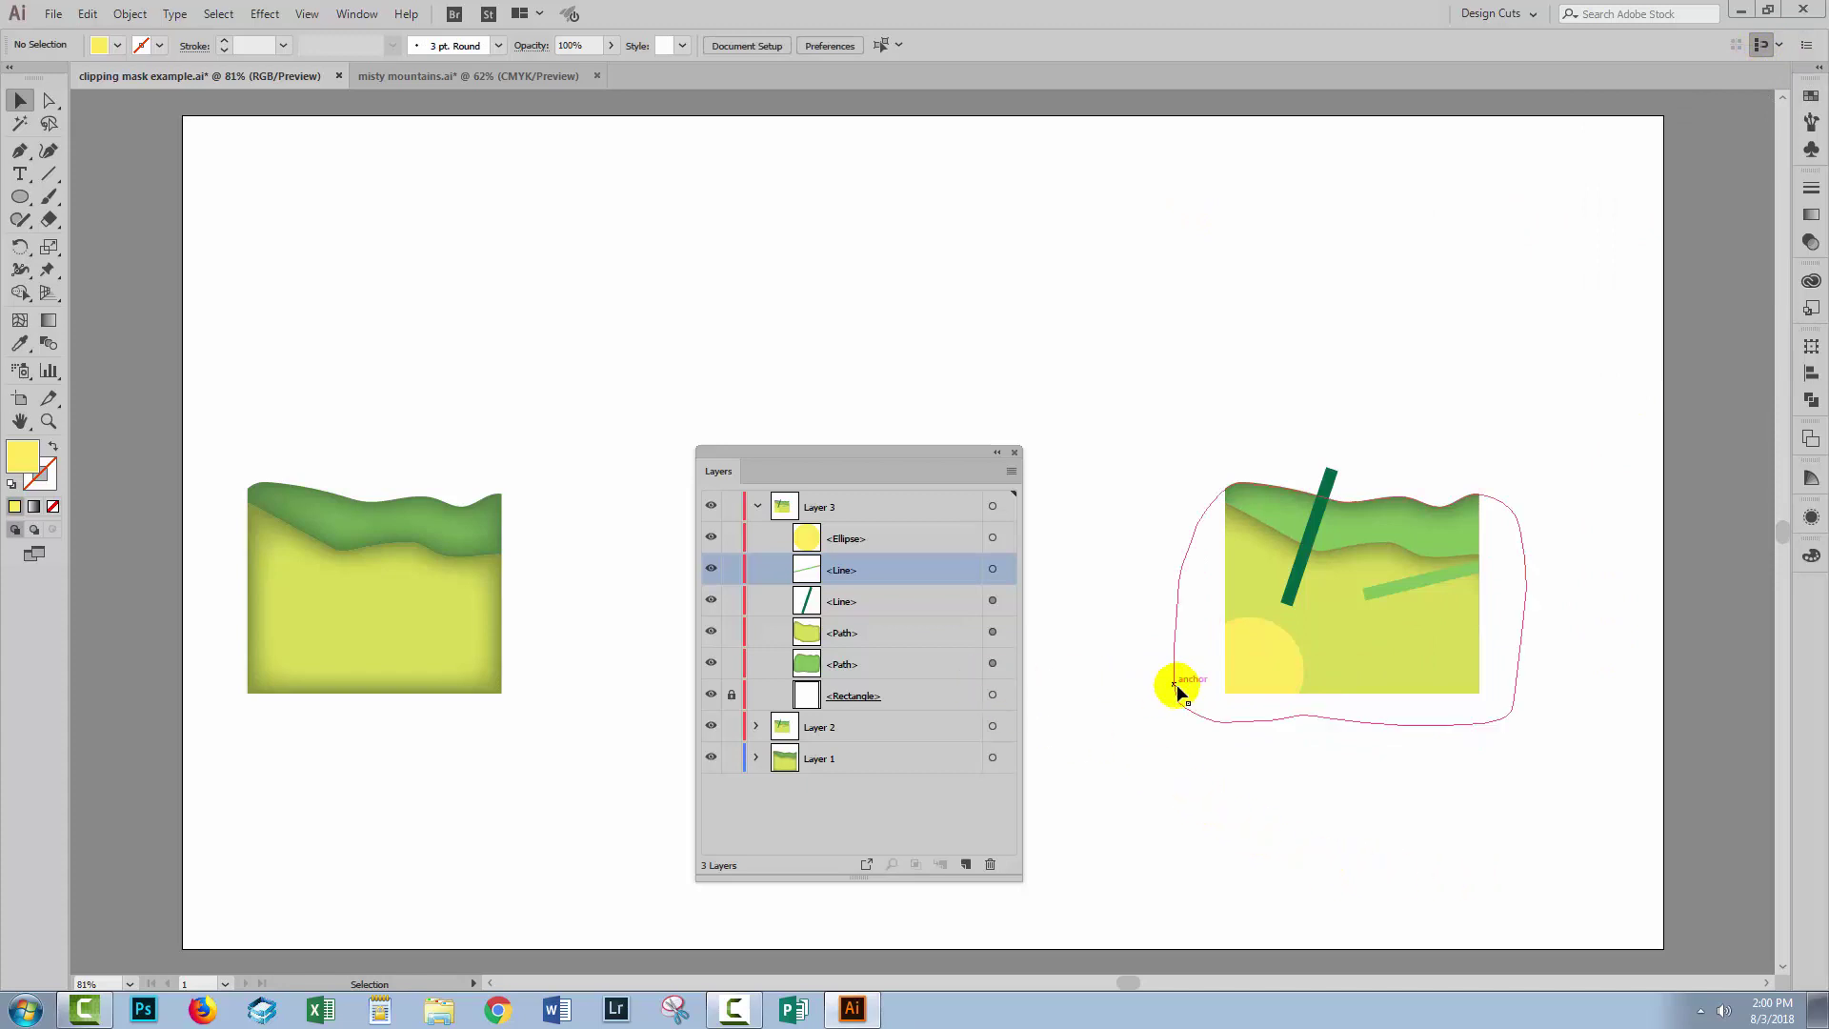
Place the yellow sun at the artwork's top-right corner and expand Layer 2
mouse_move(1249, 660)
mouse_down()
mouse_move(1464, 661)
mouse_move(1466, 455)
mouse_up()
click(1514, 442)
click(1440, 496)
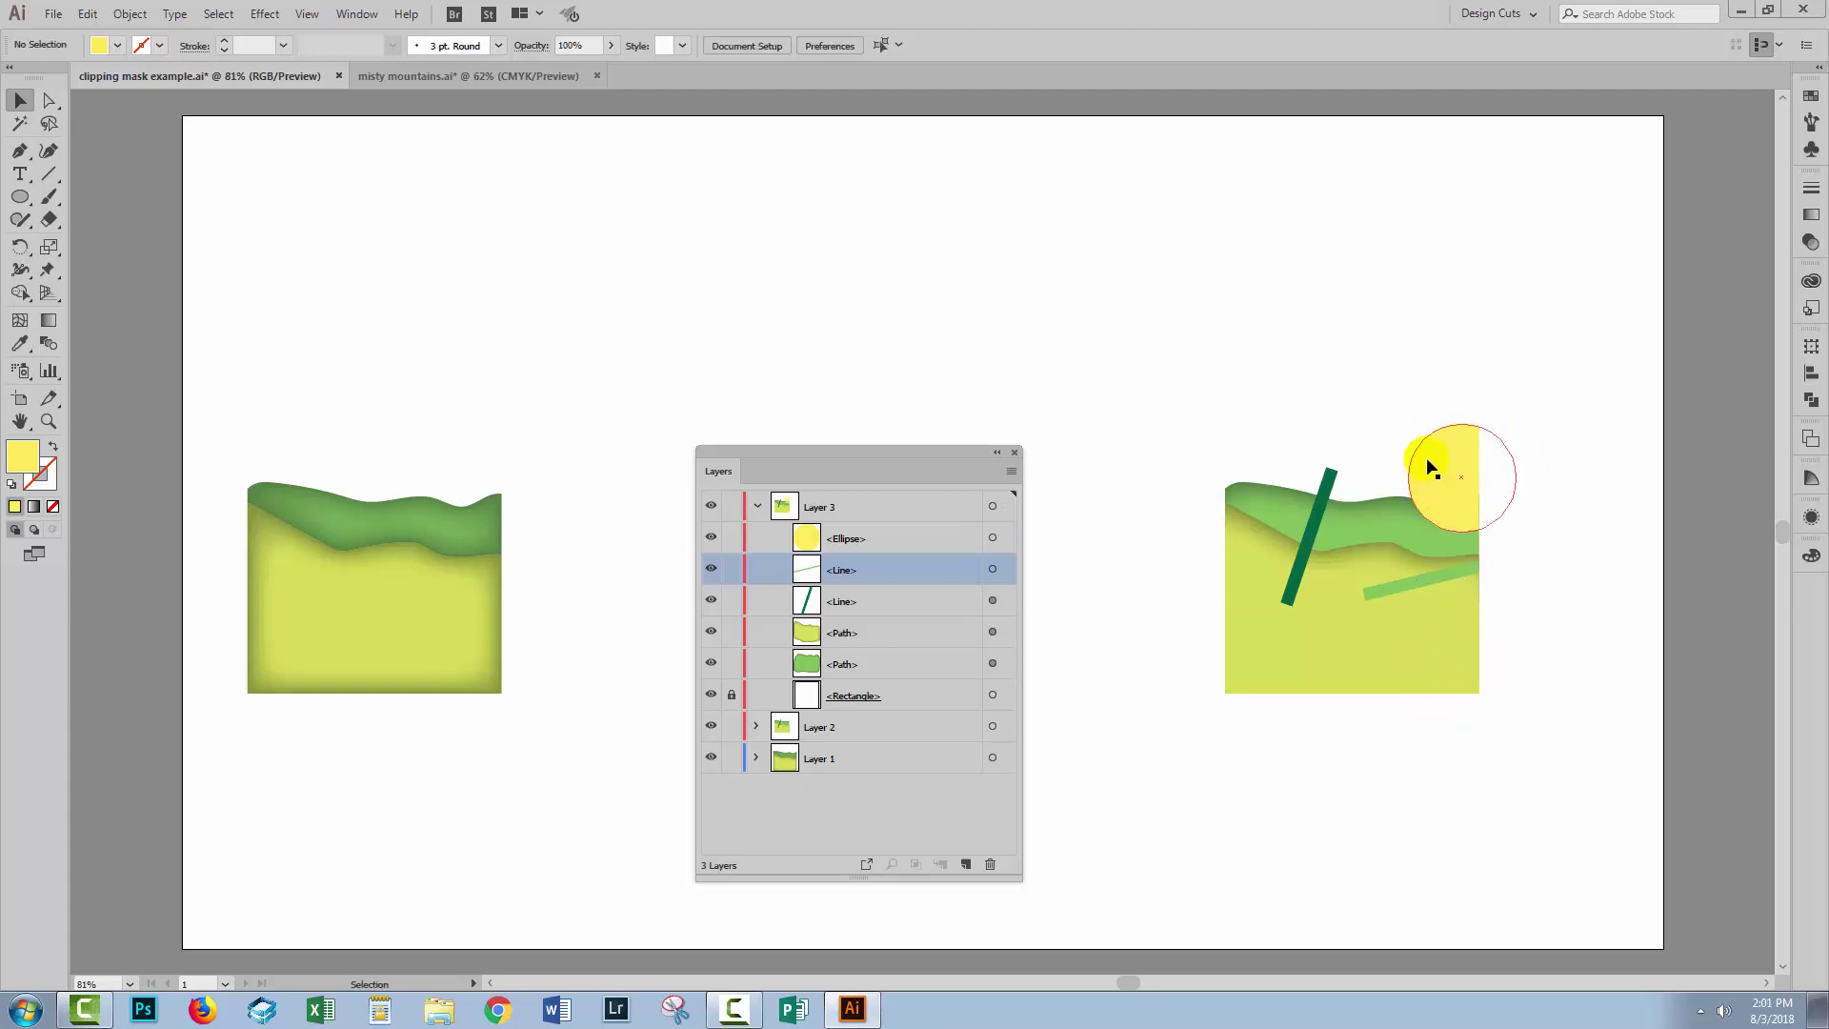
click(1501, 413)
click(755, 729)
Move the Layers panel up and left, make it taller, and expand Layer 2's Clip Group
mouse_move(767, 453)
mouse_down()
mouse_move(773, 289)
mouse_move(751, 208)
mouse_up()
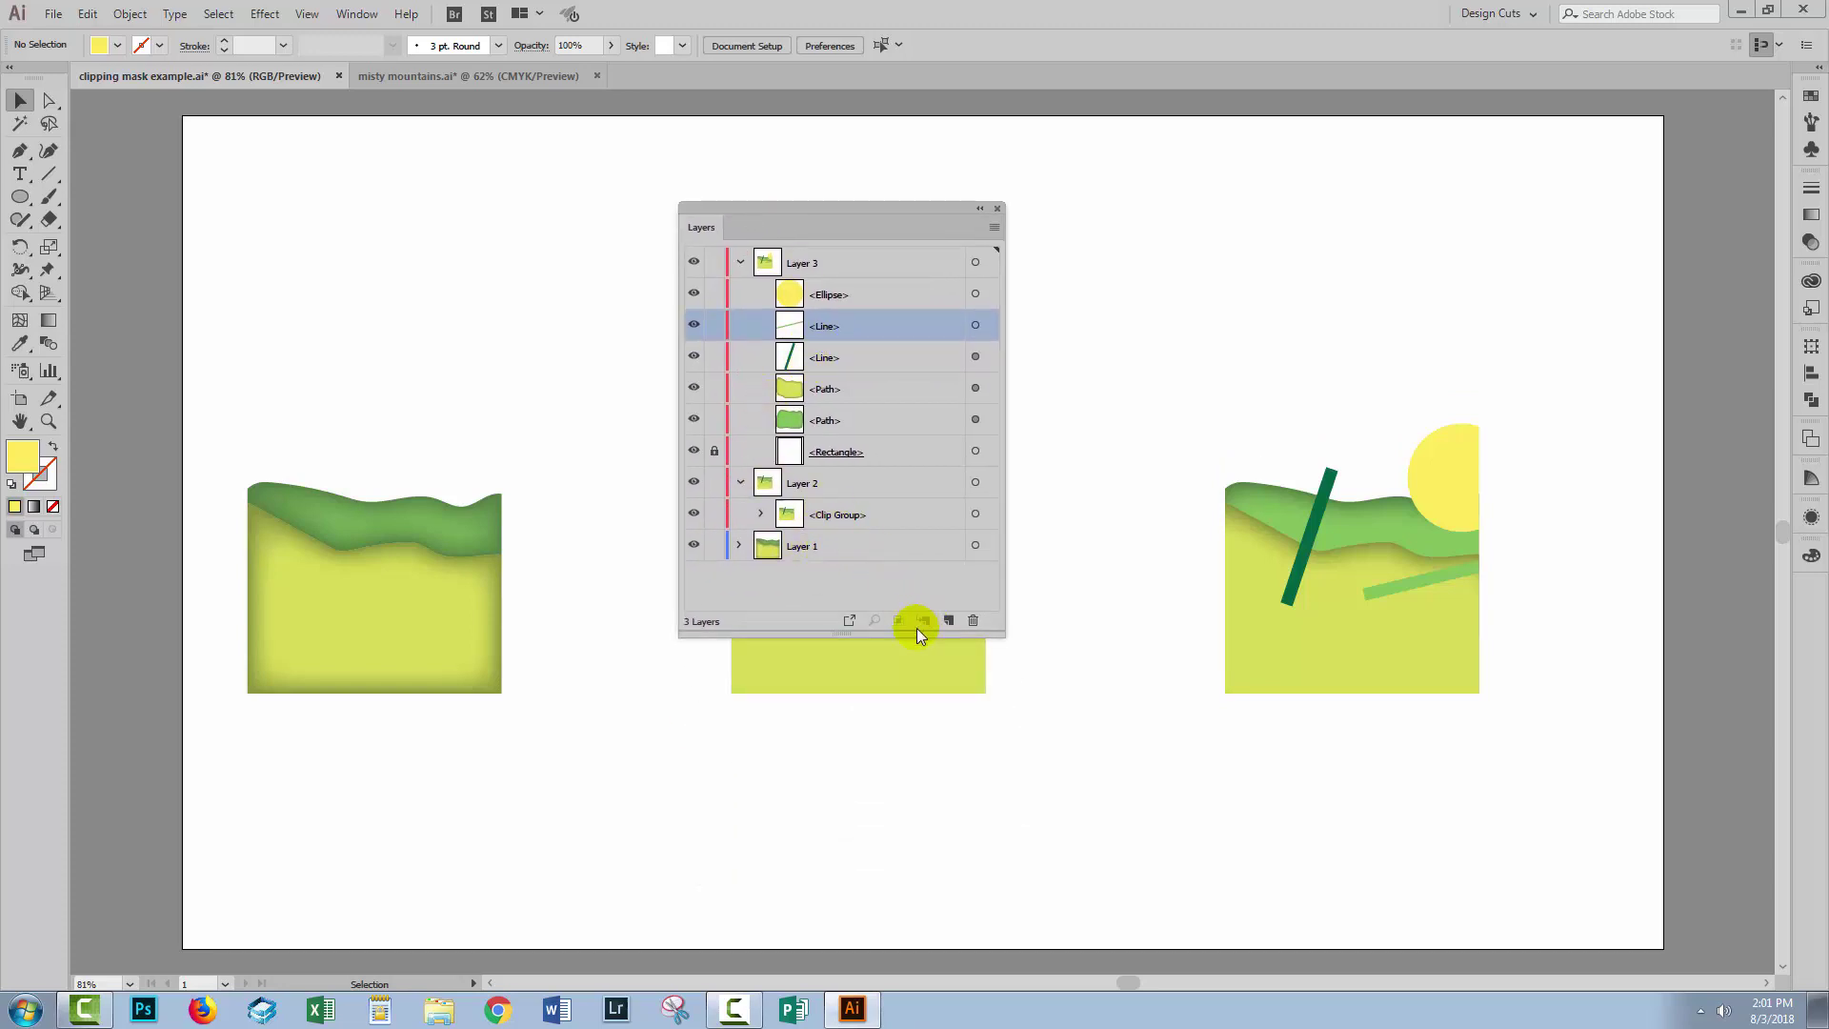
drag(916, 634, 887, 794)
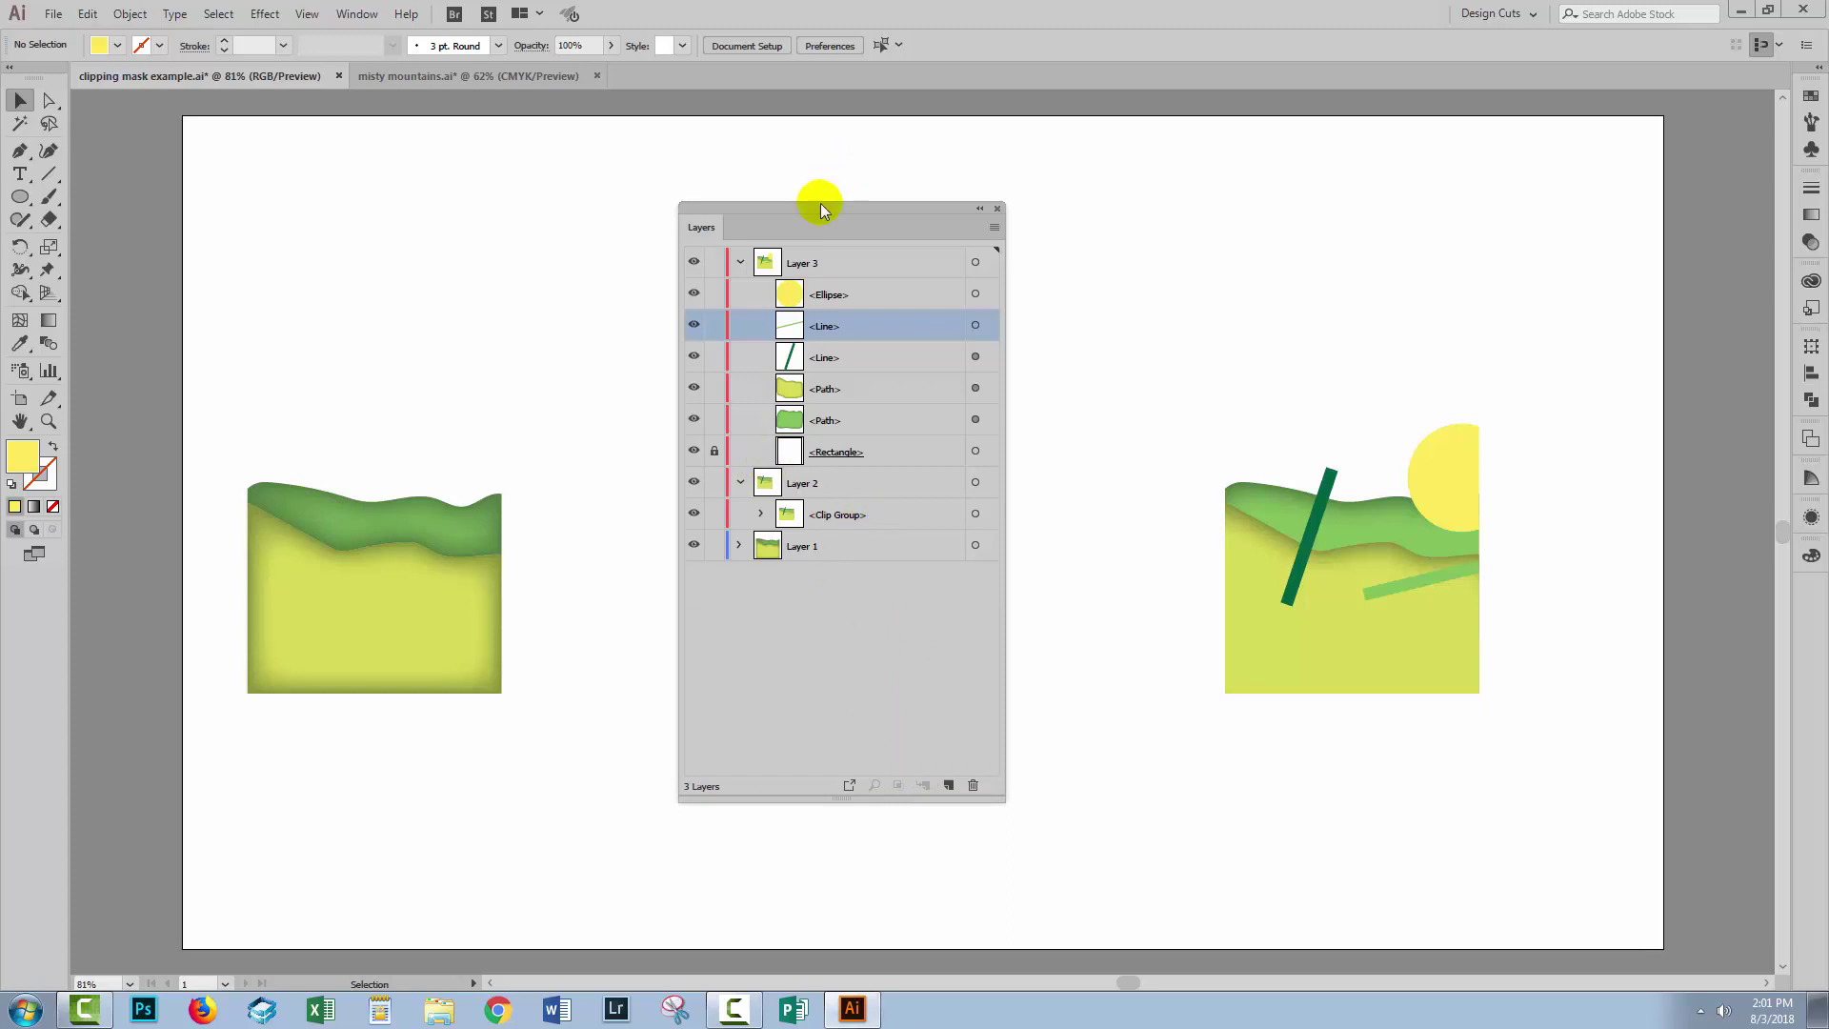
drag(821, 209, 483, 224)
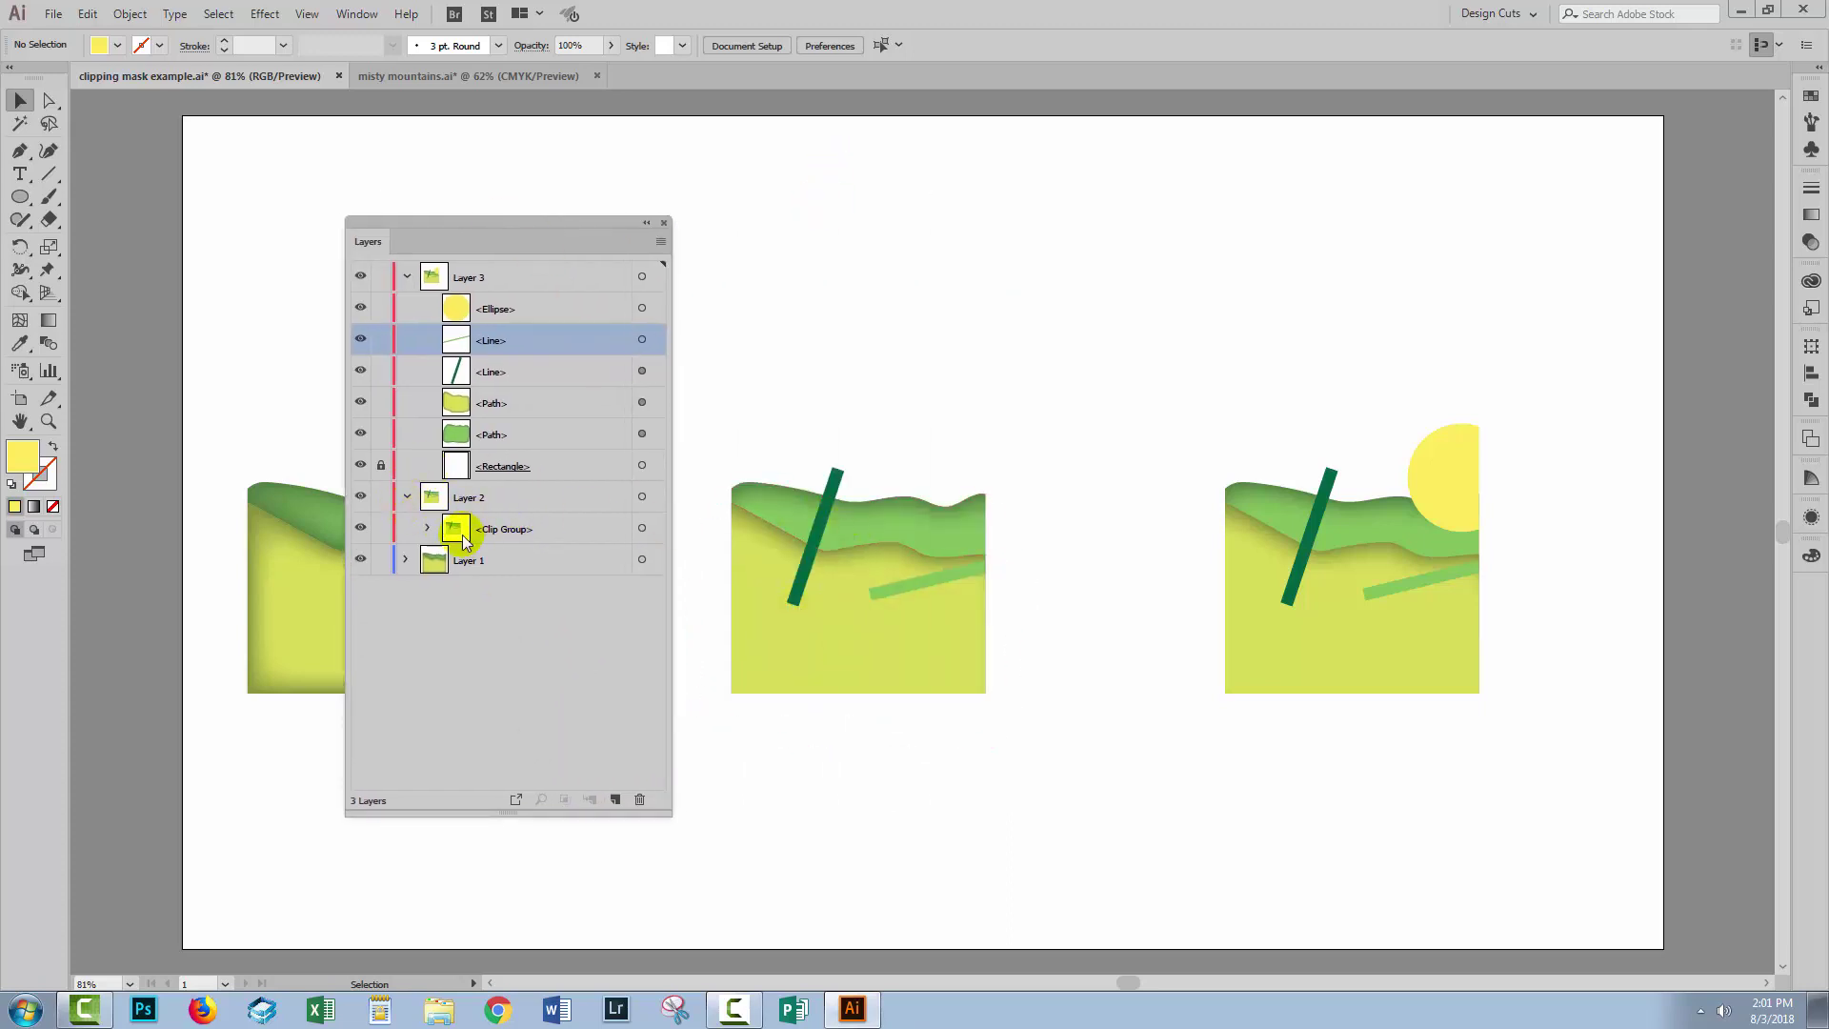
click(424, 530)
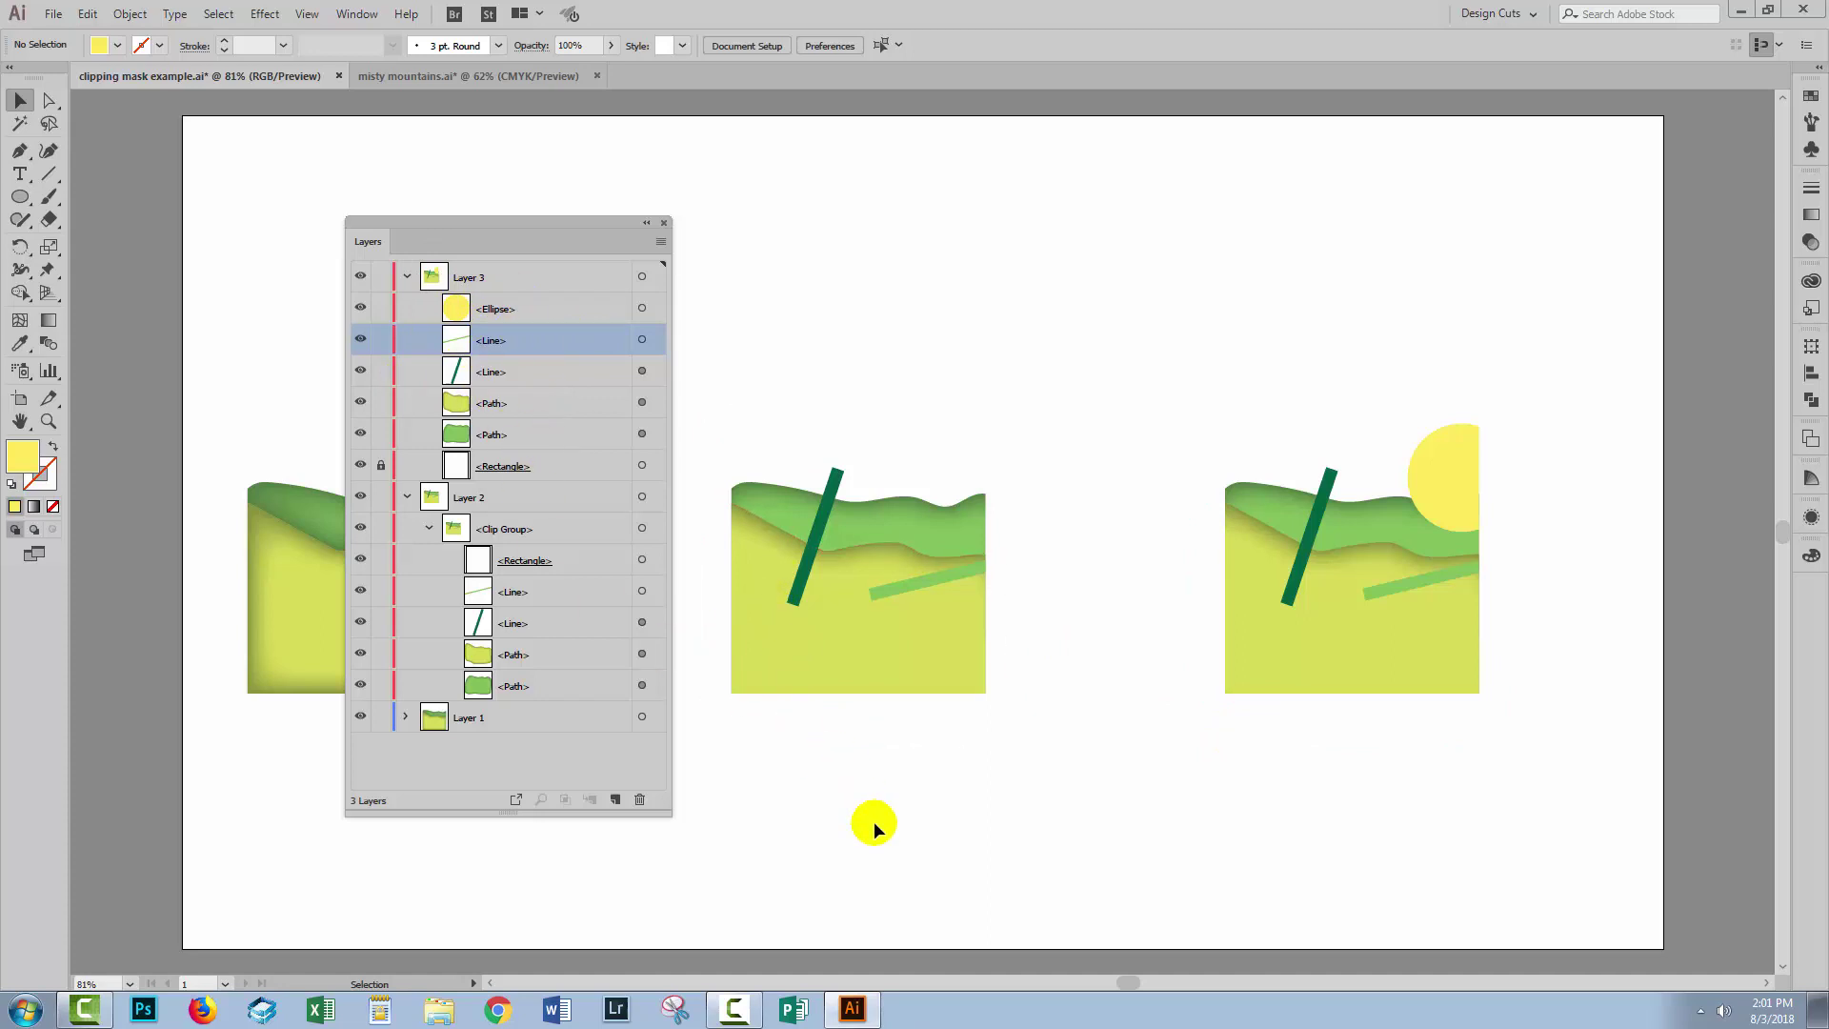
Toggle clipping off and on for the right and middle artworks, then close the Layers panel
click(360, 466)
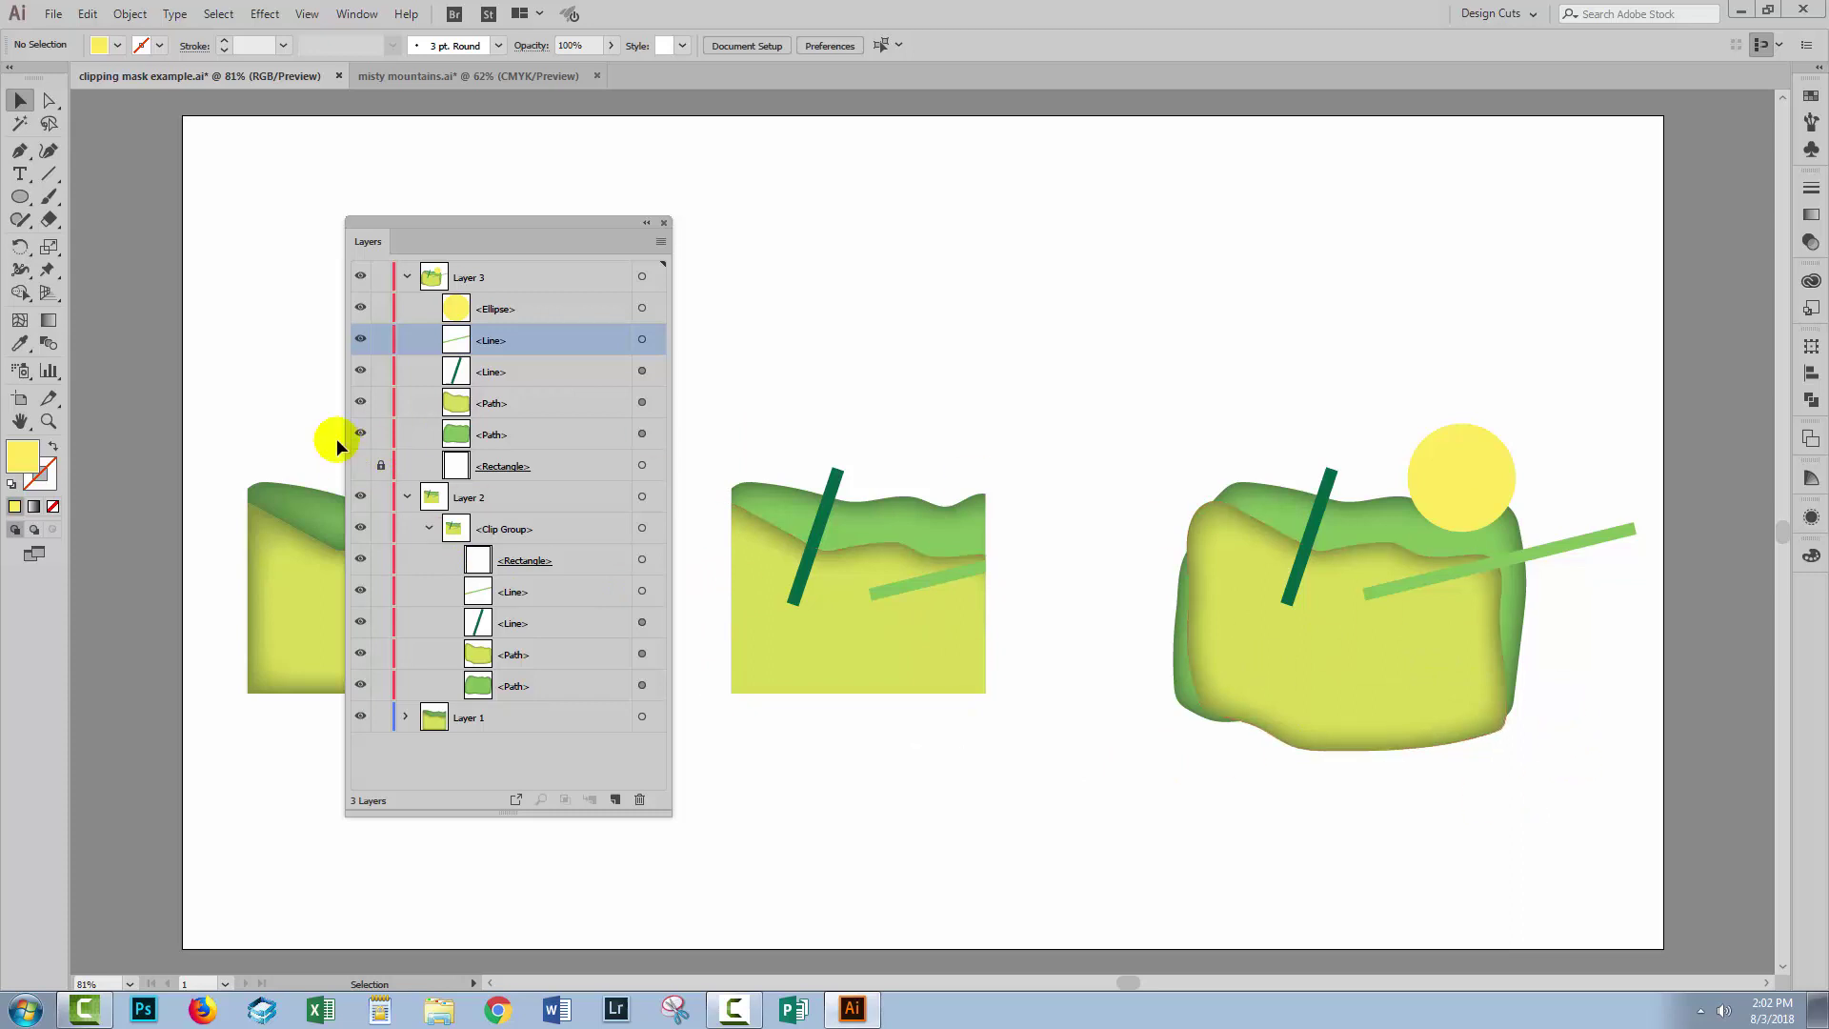
click(367, 467)
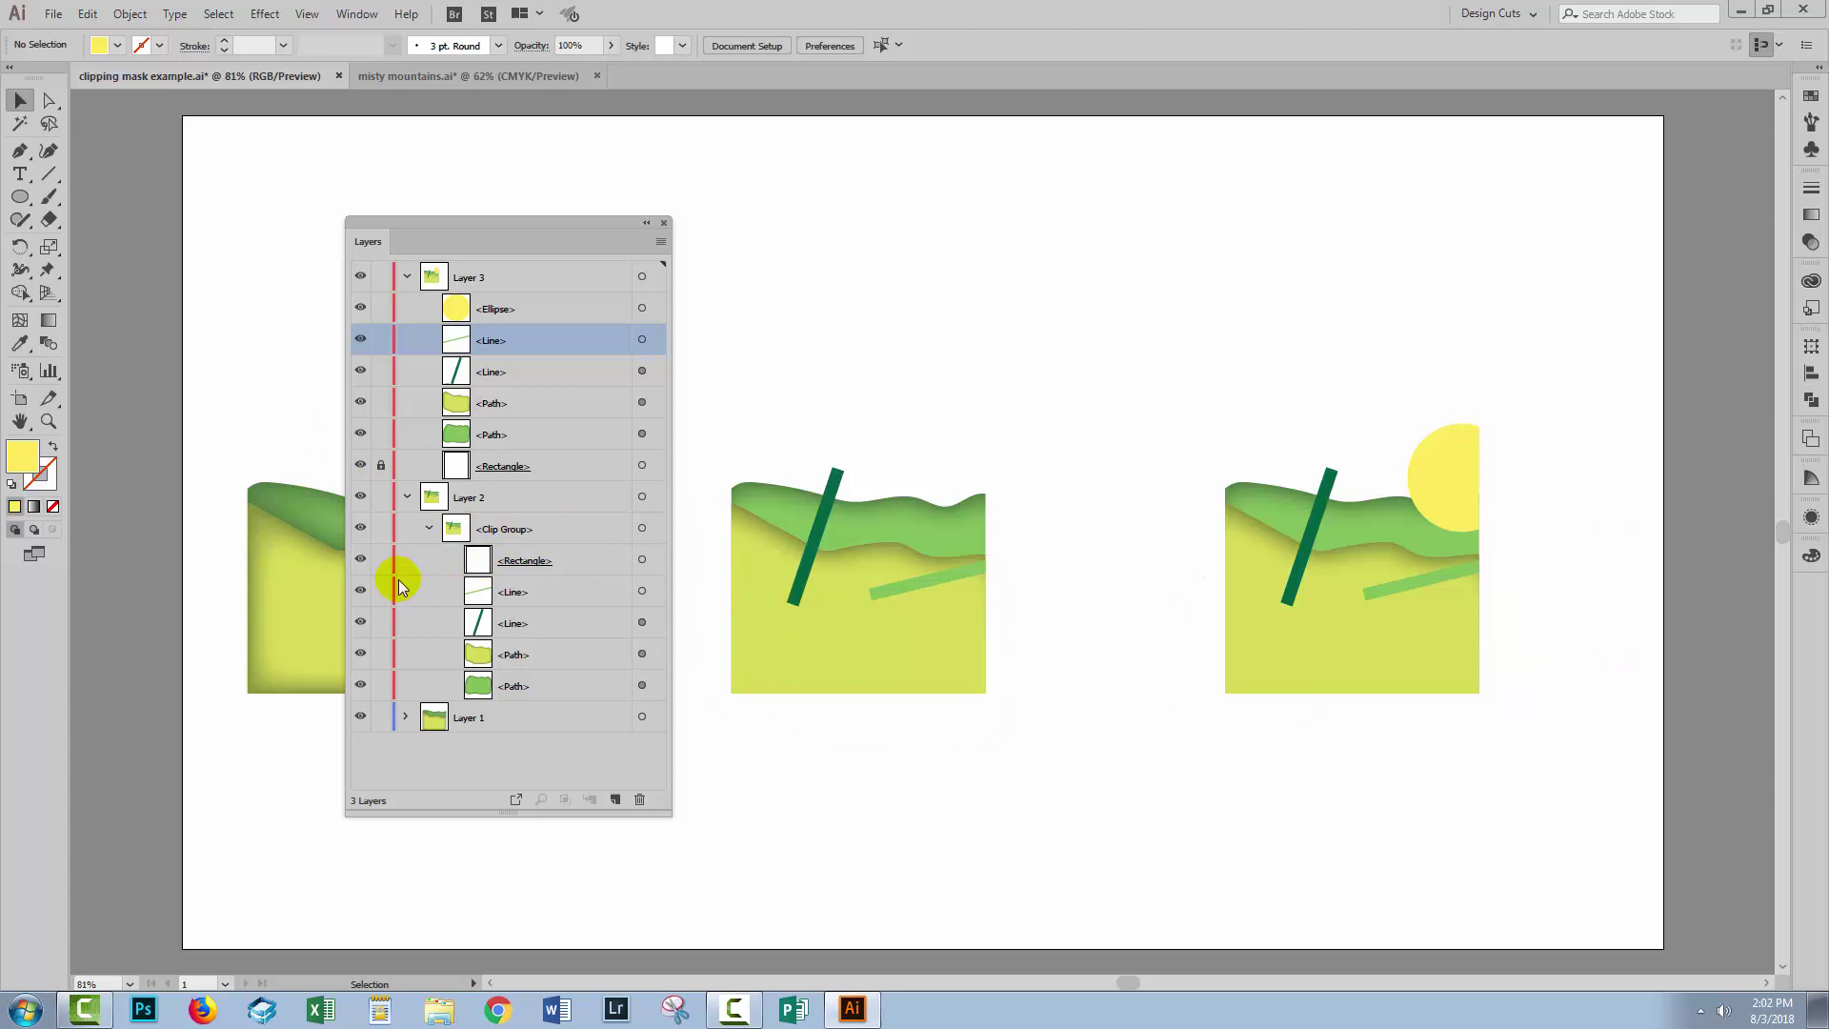
click(359, 560)
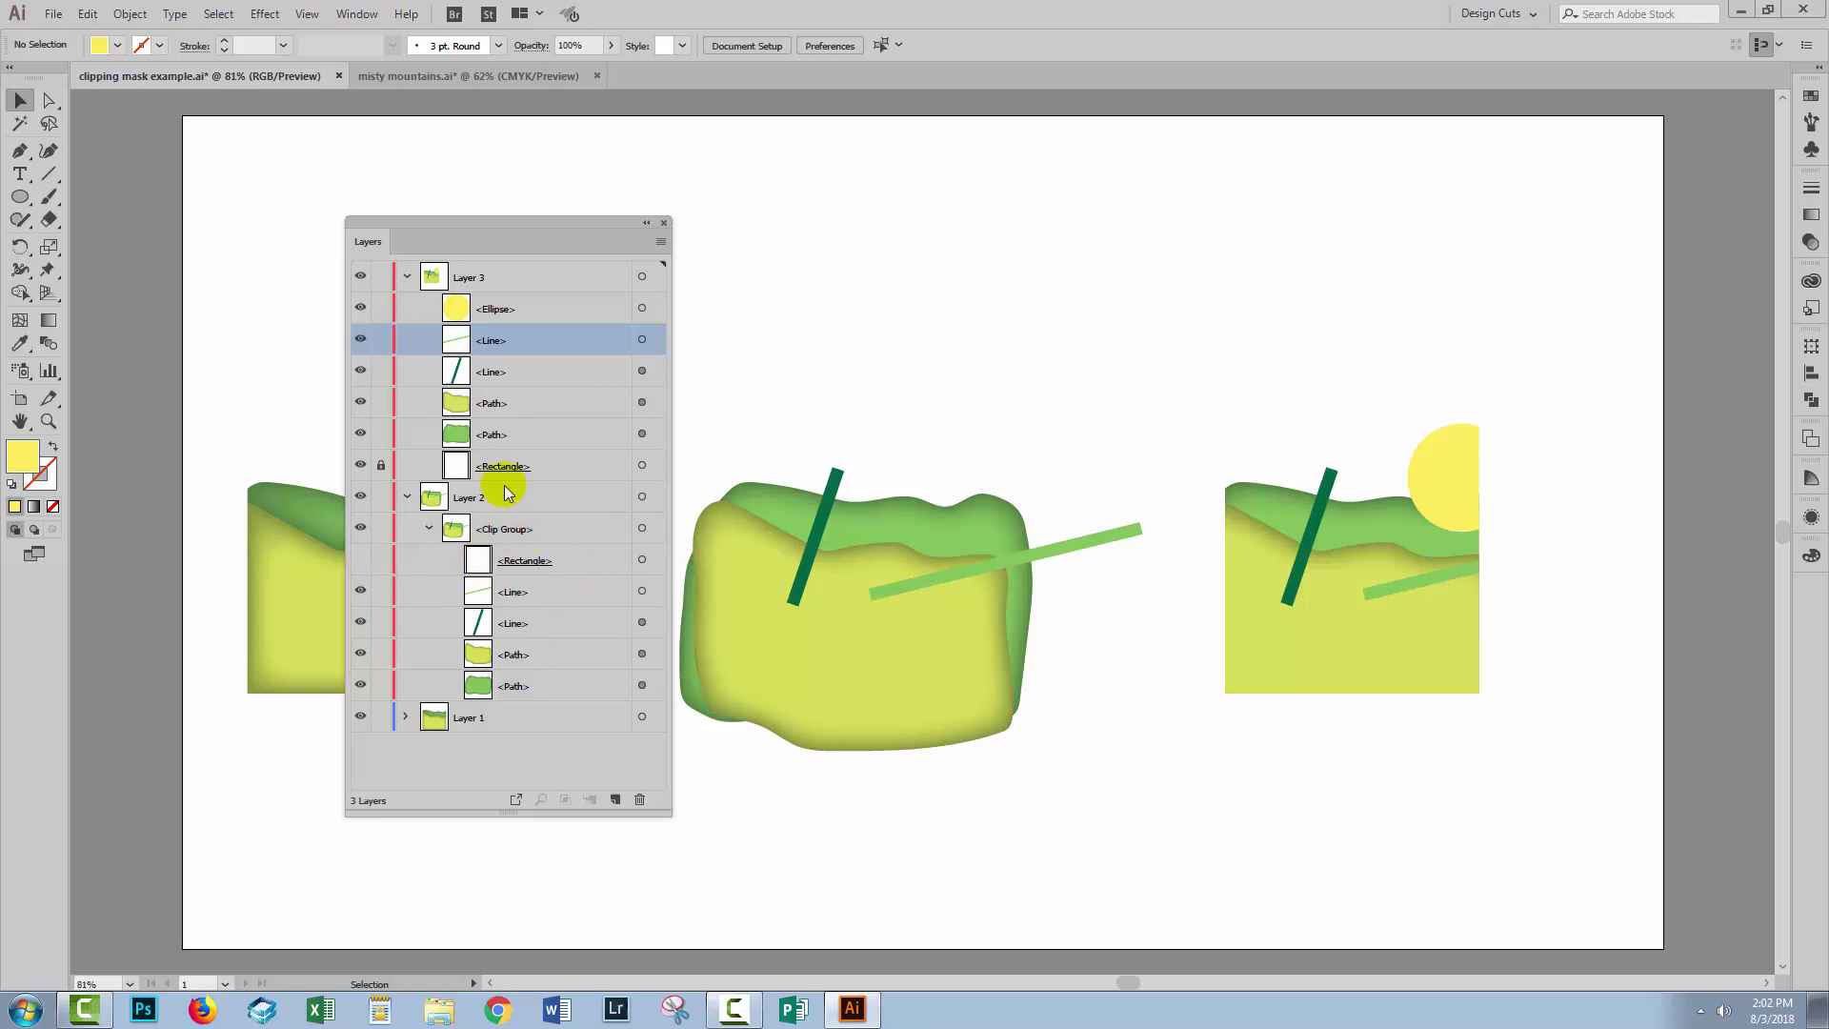
click(361, 563)
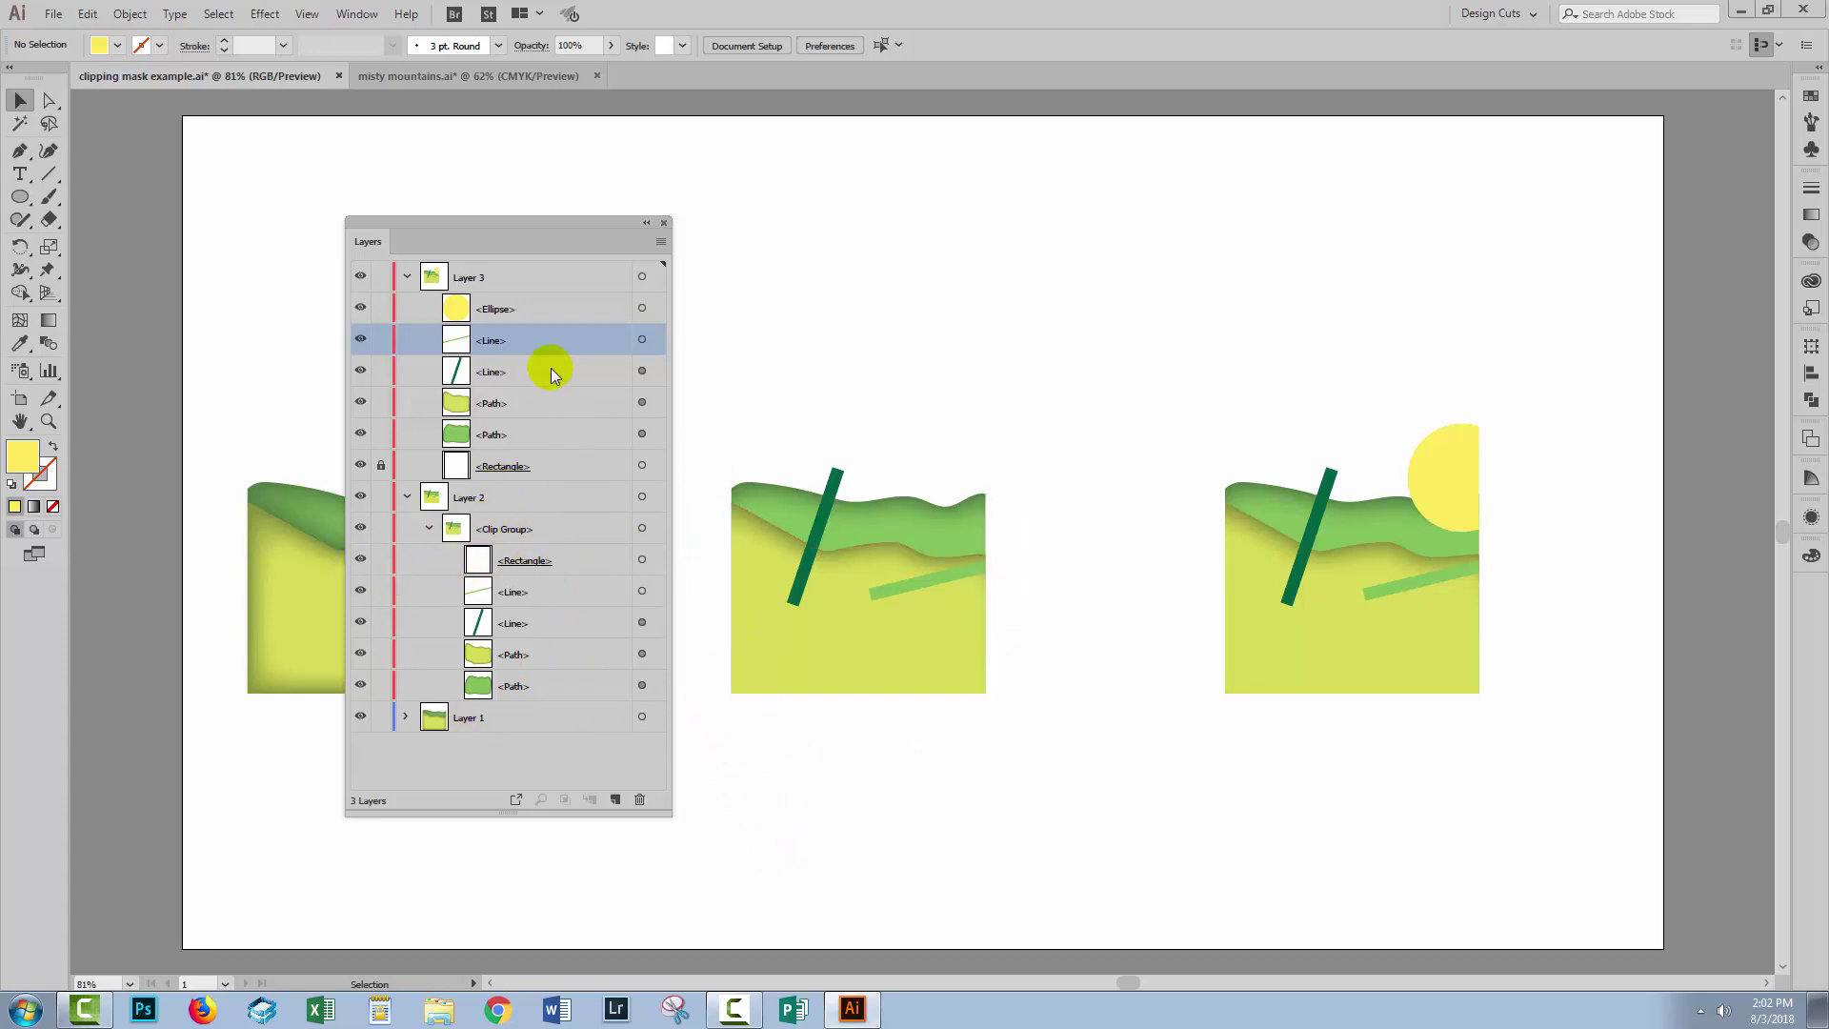
click(666, 222)
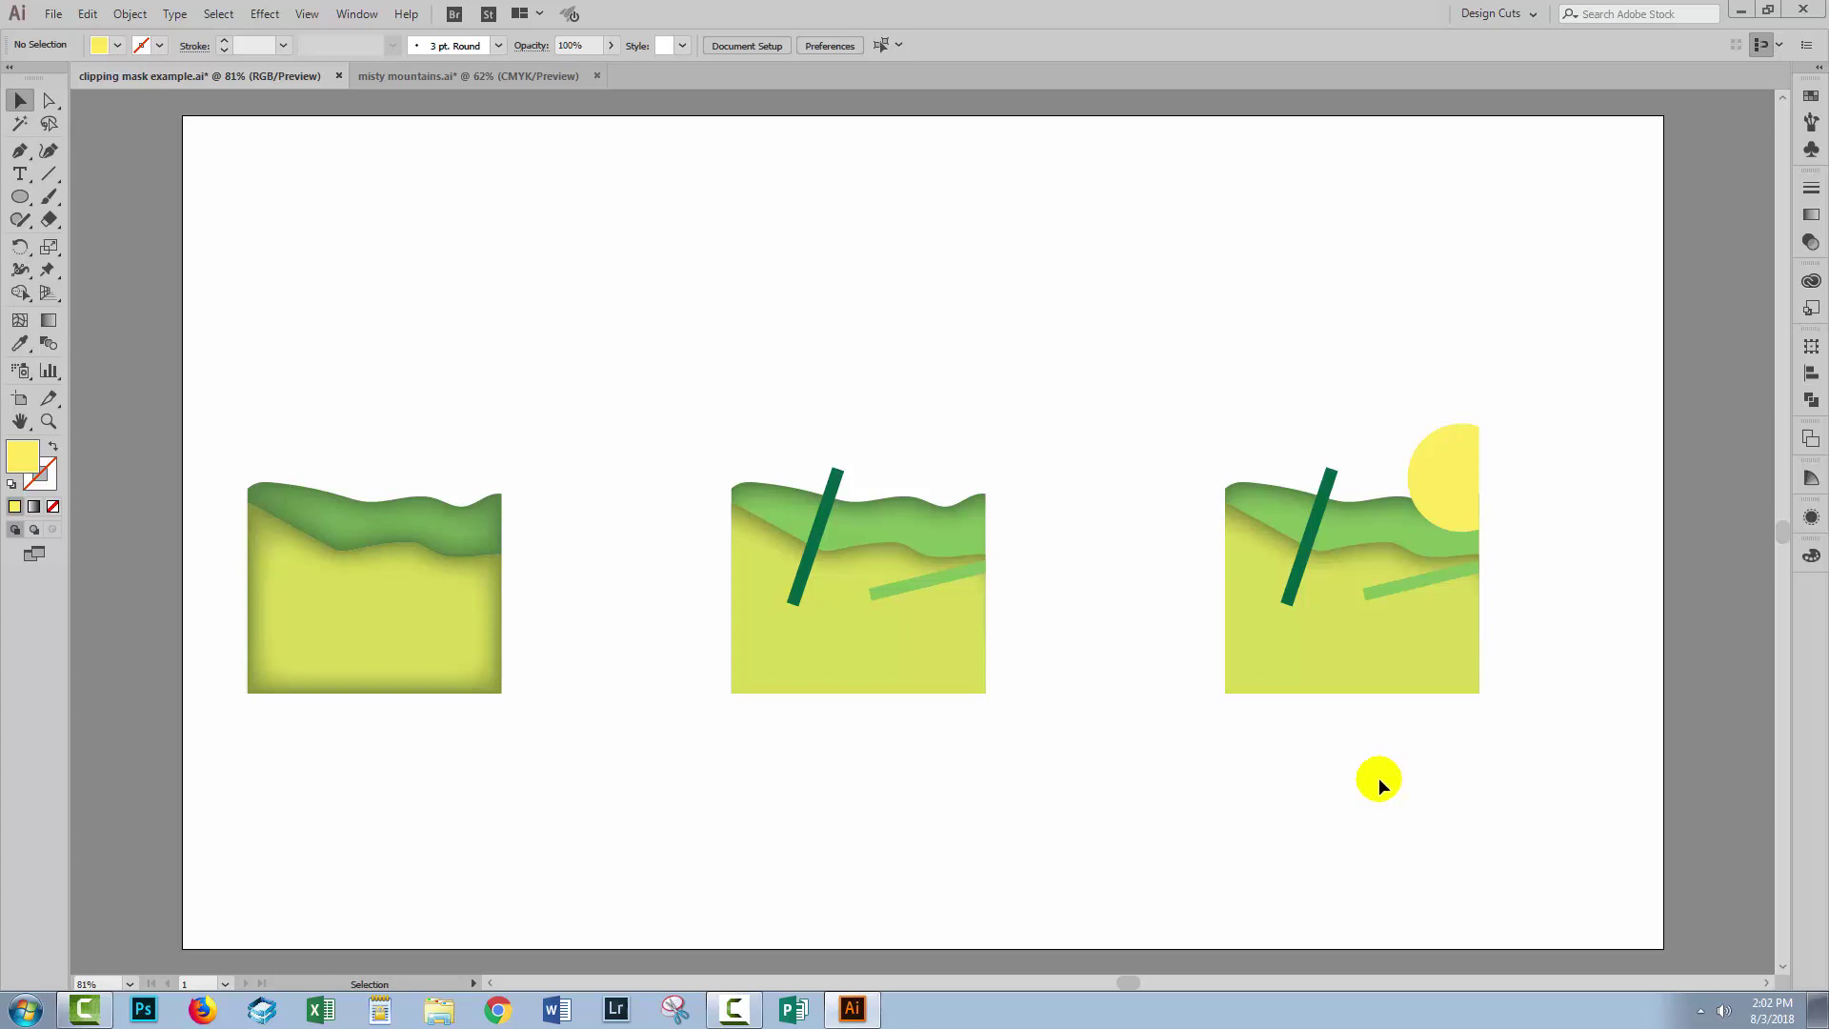
drag(1365, 754, 499, 644)
drag(735, 501, 968, 605)
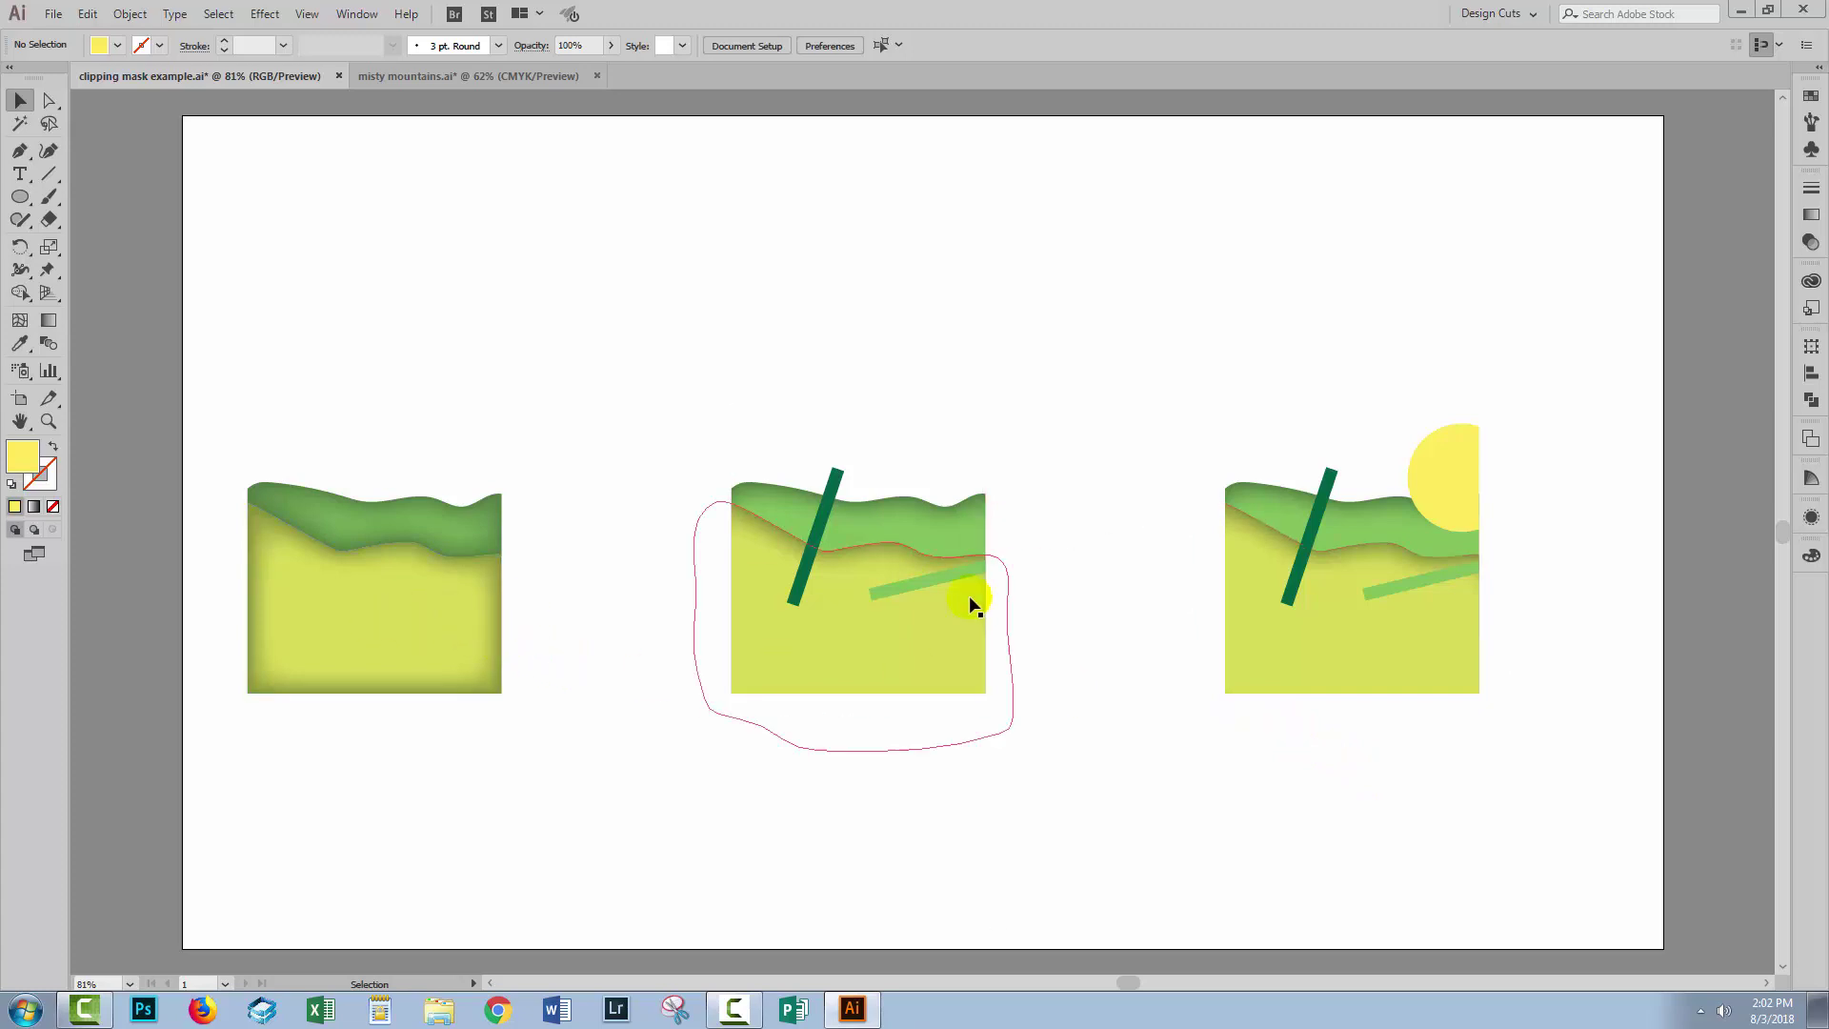
mouse_move(1226, 494)
mouse_down()
mouse_move(1155, 592)
mouse_move(984, 706)
mouse_up()
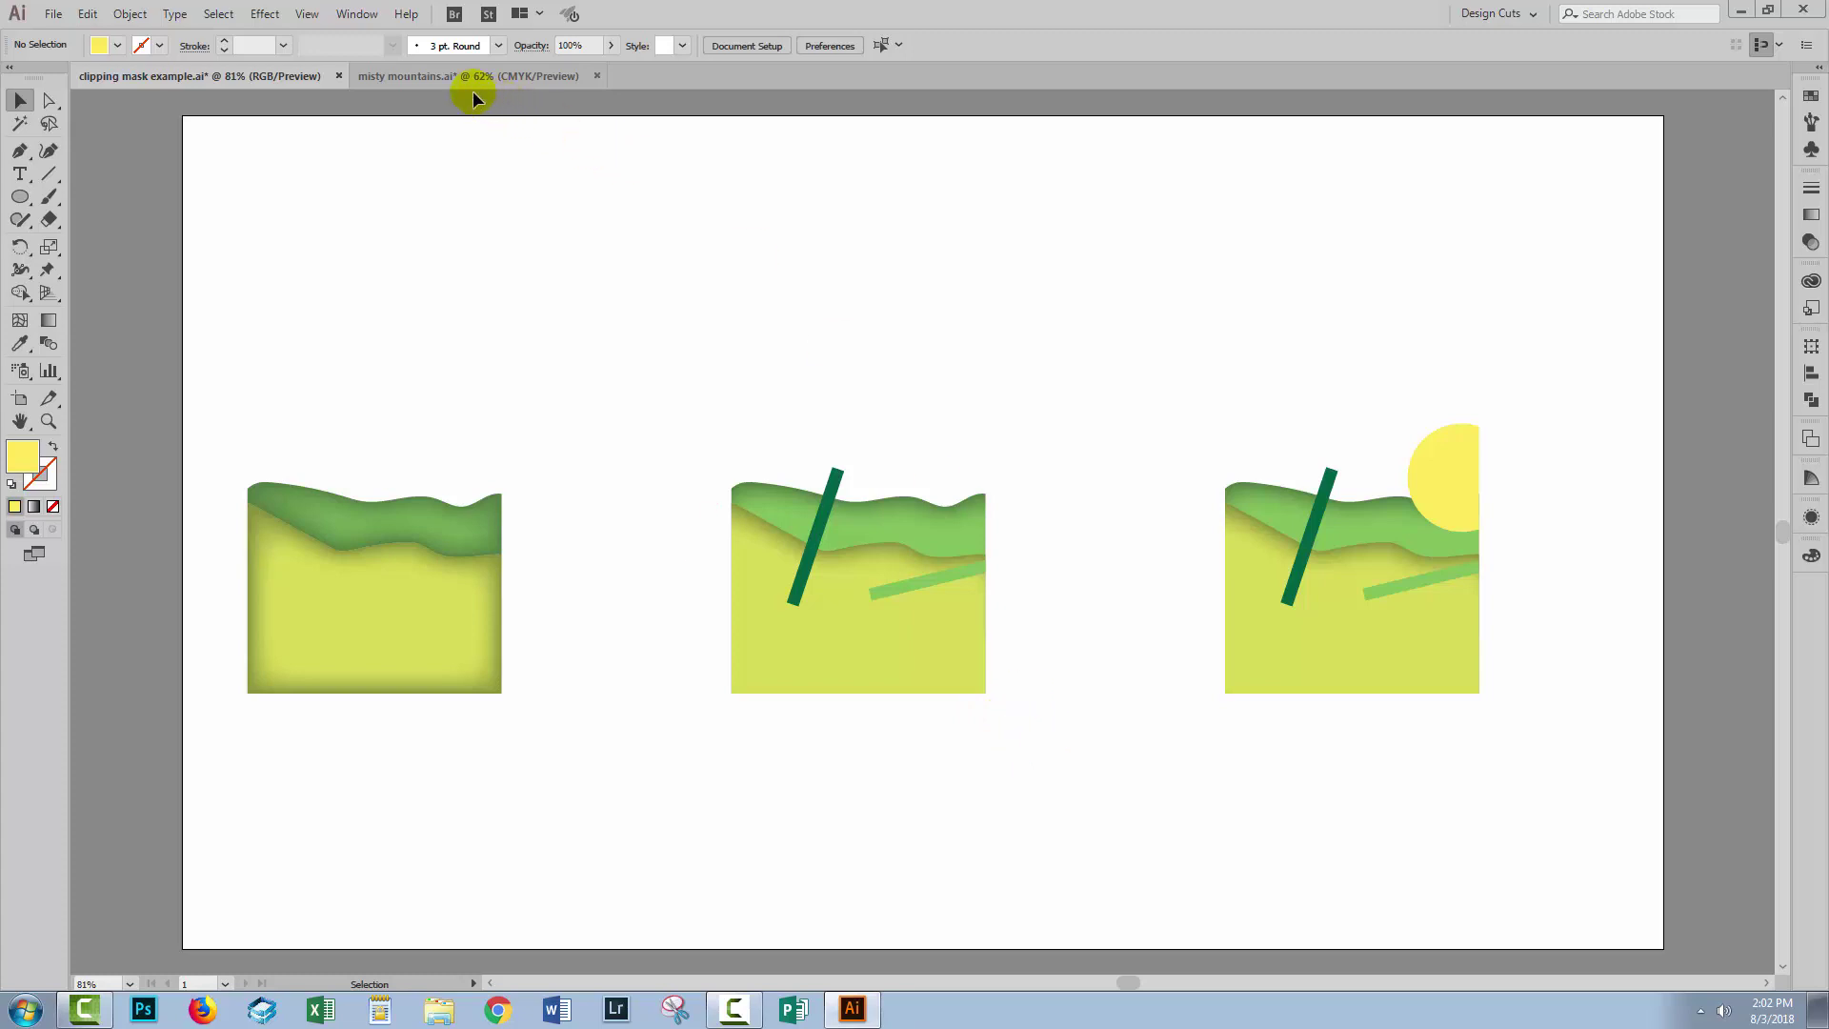
Switch to misty mountains.ai, select two mountain shapes to inspect them, then deselect
click(404, 73)
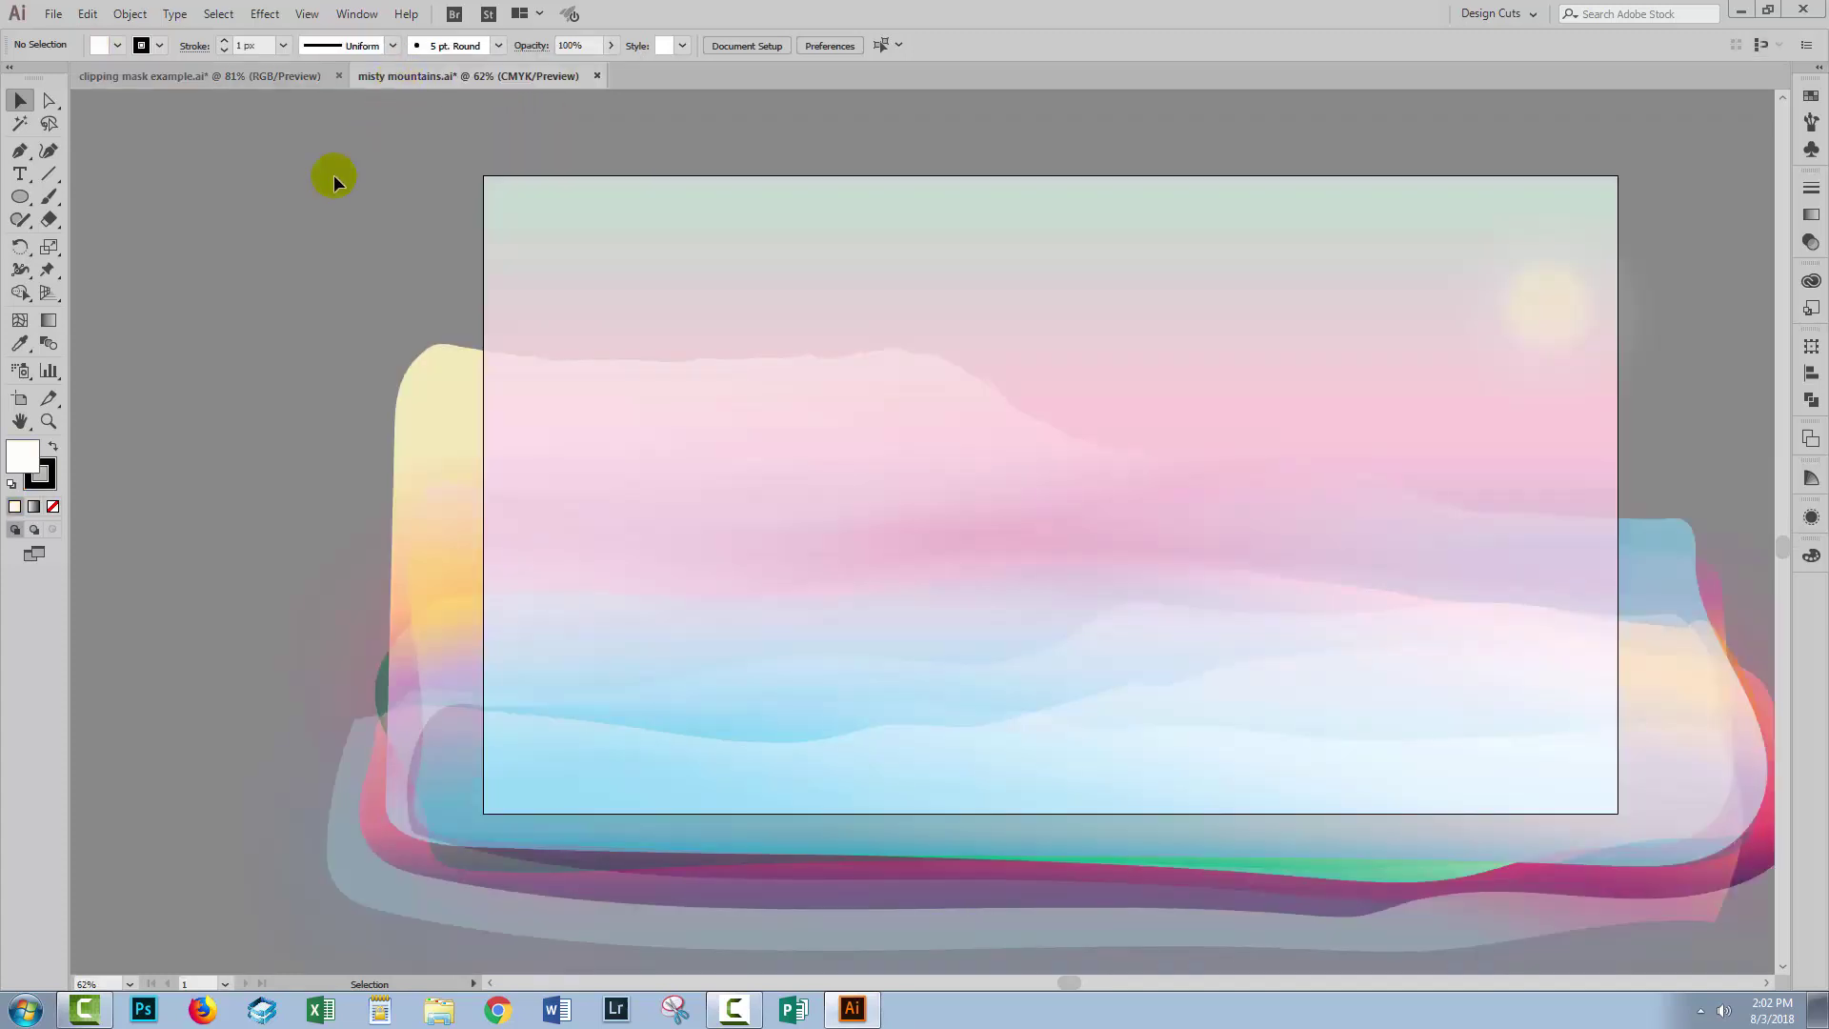
scroll(256, 297, right, 3)
scroll(256, 299, down, 1)
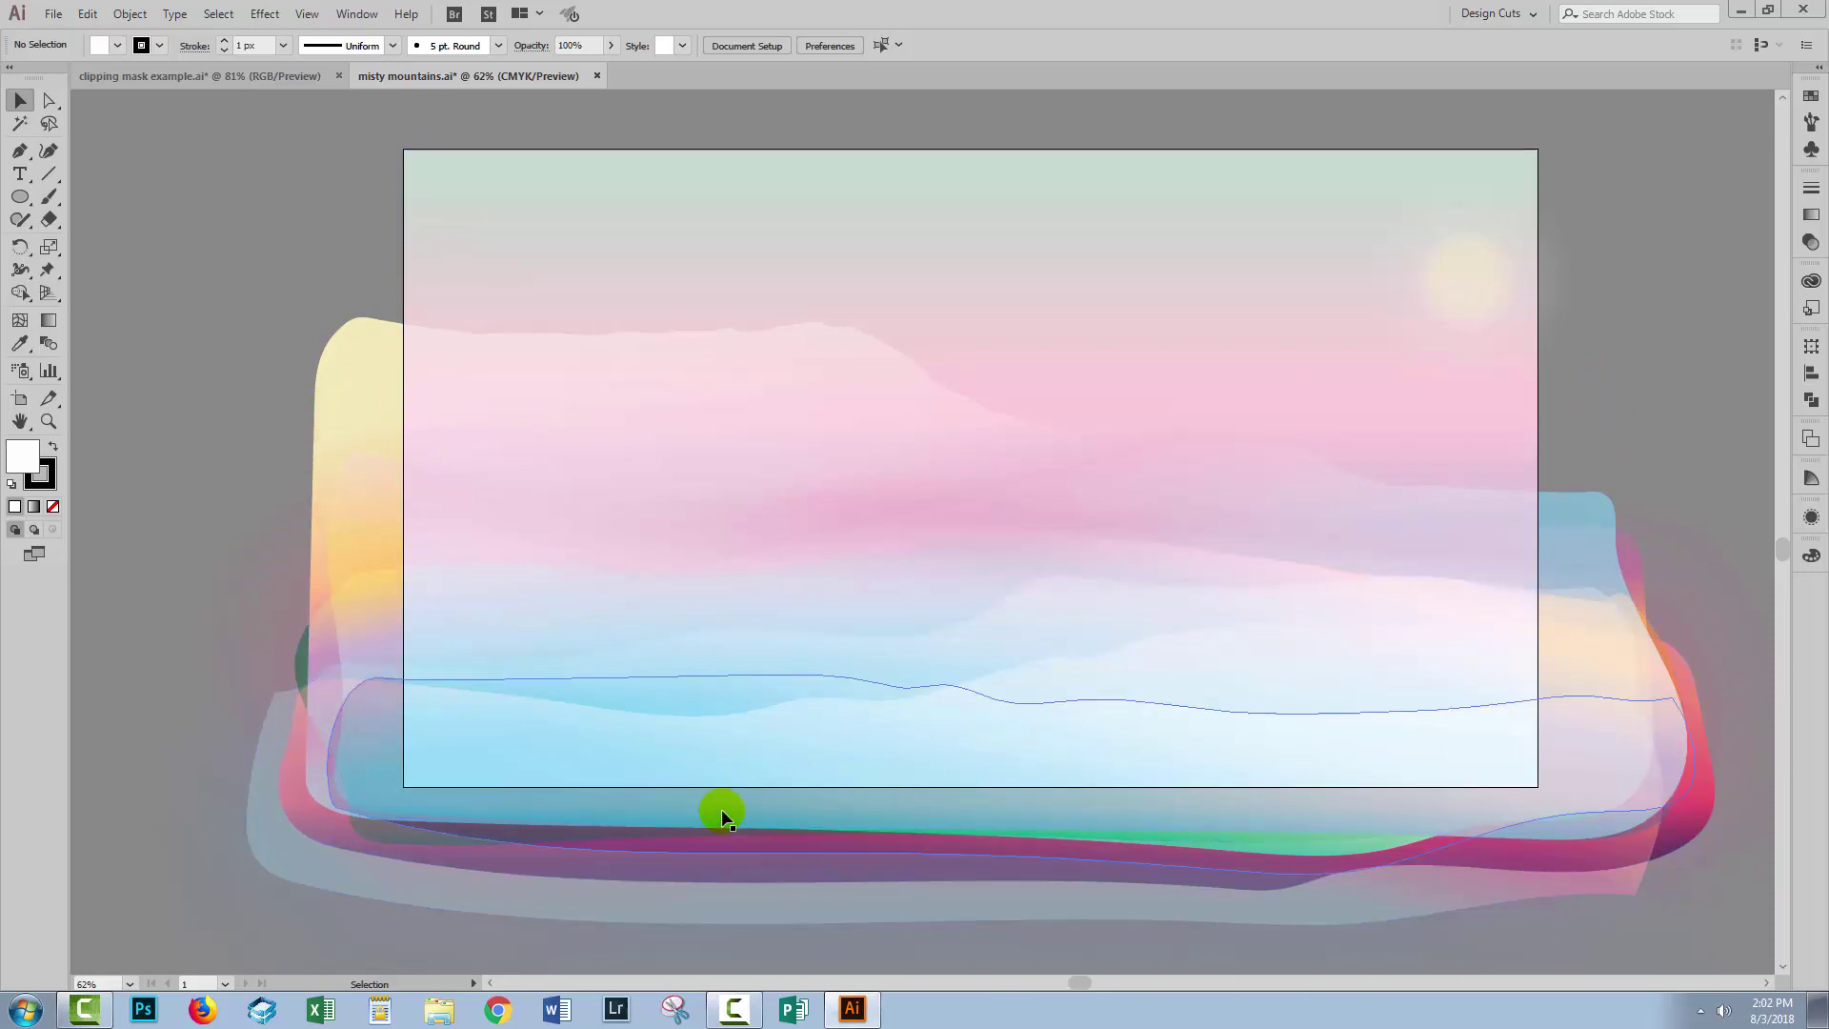
click(164, 689)
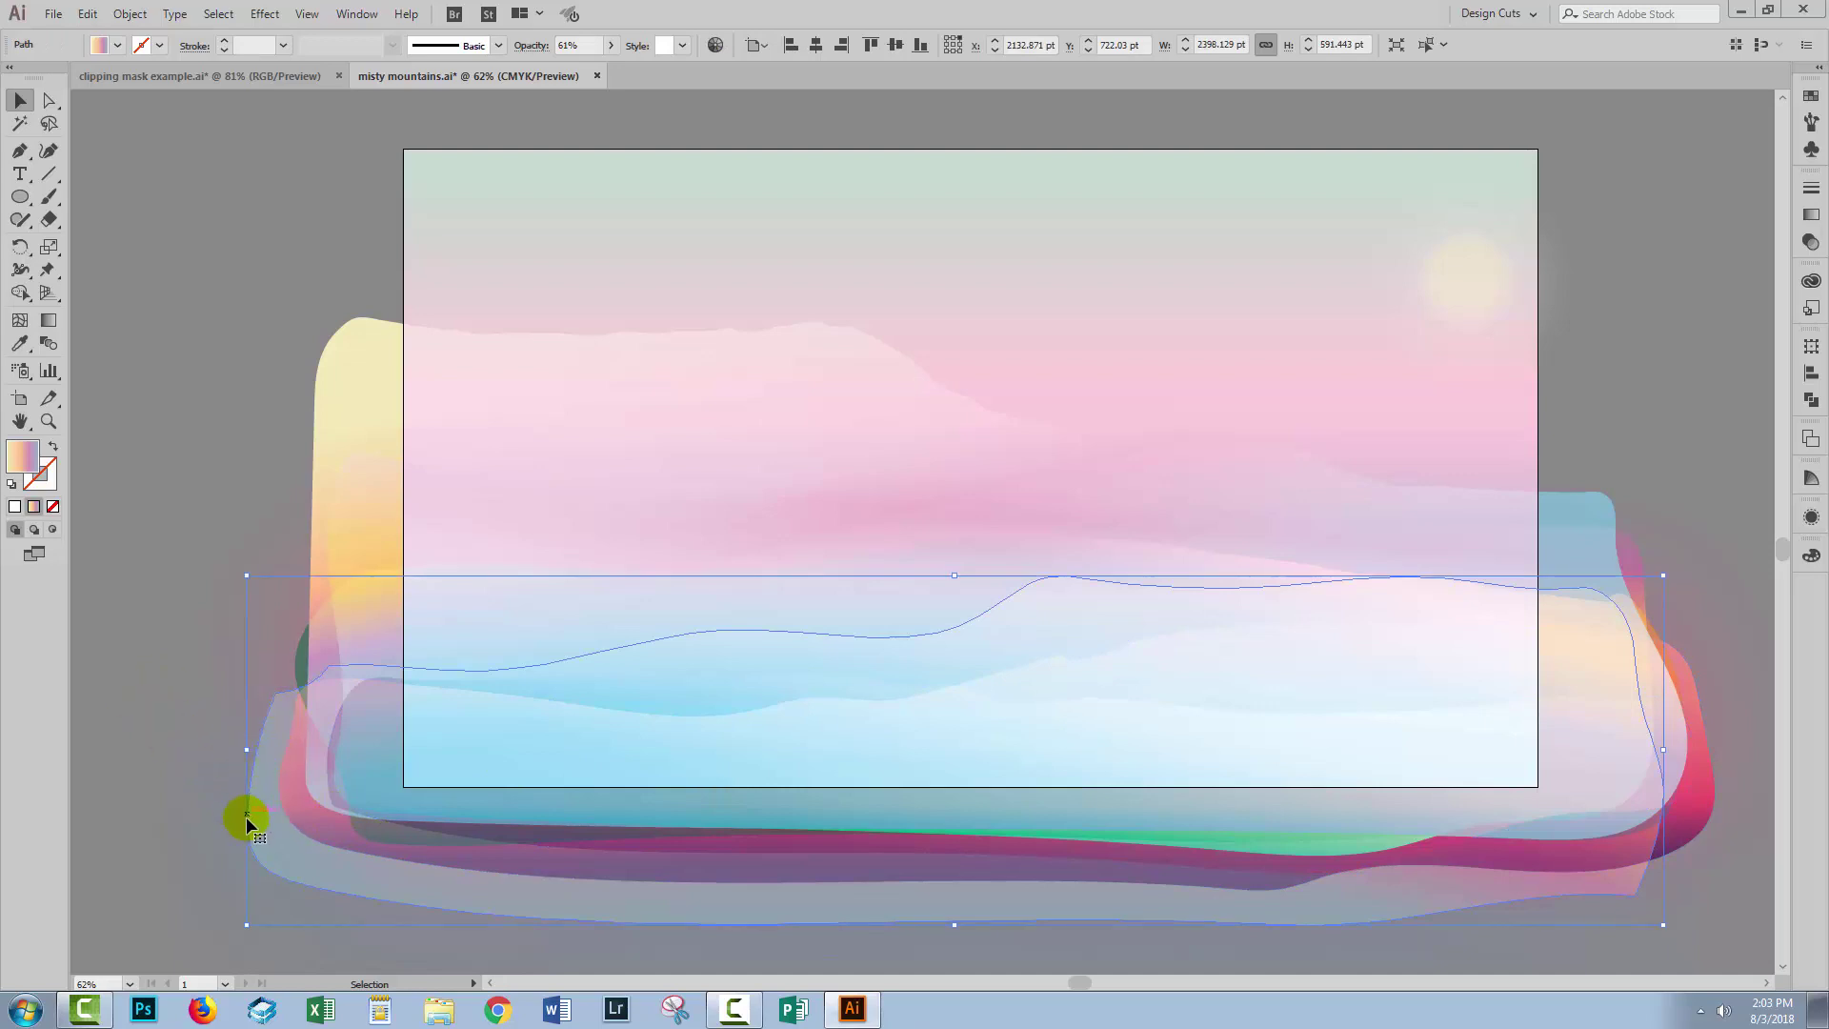
shift+click(379, 726)
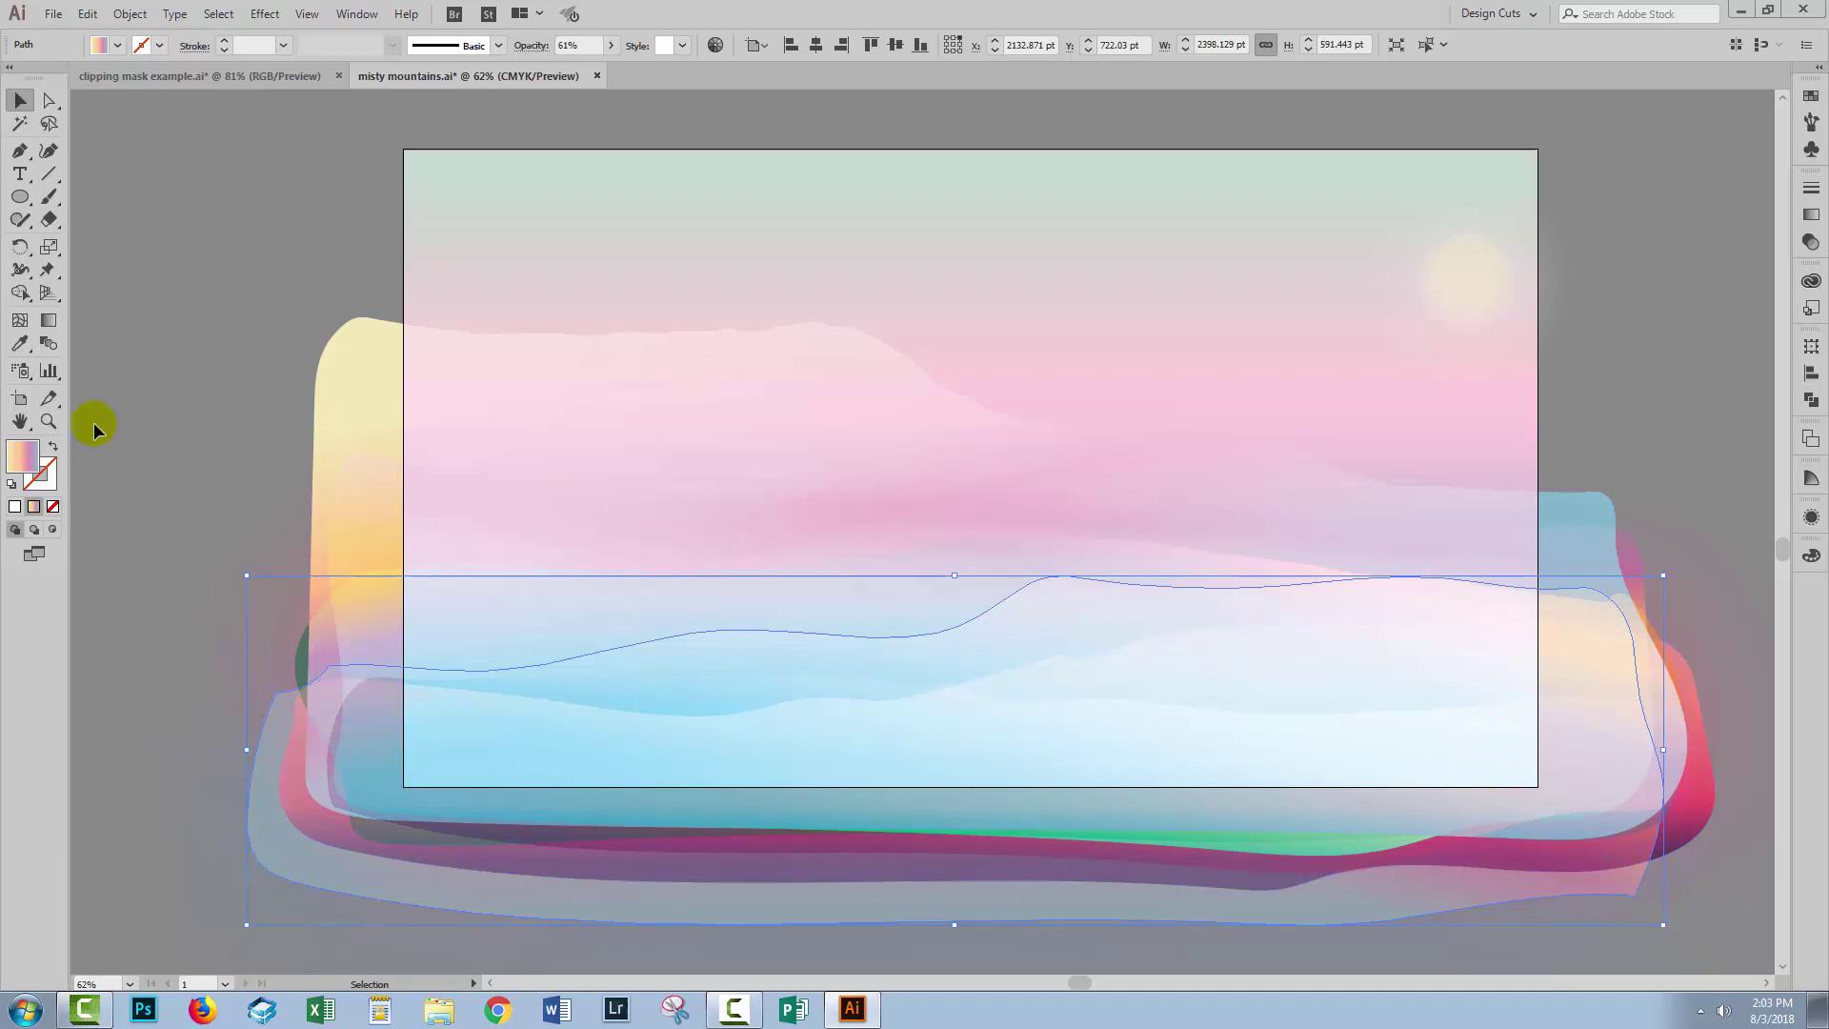
click(165, 443)
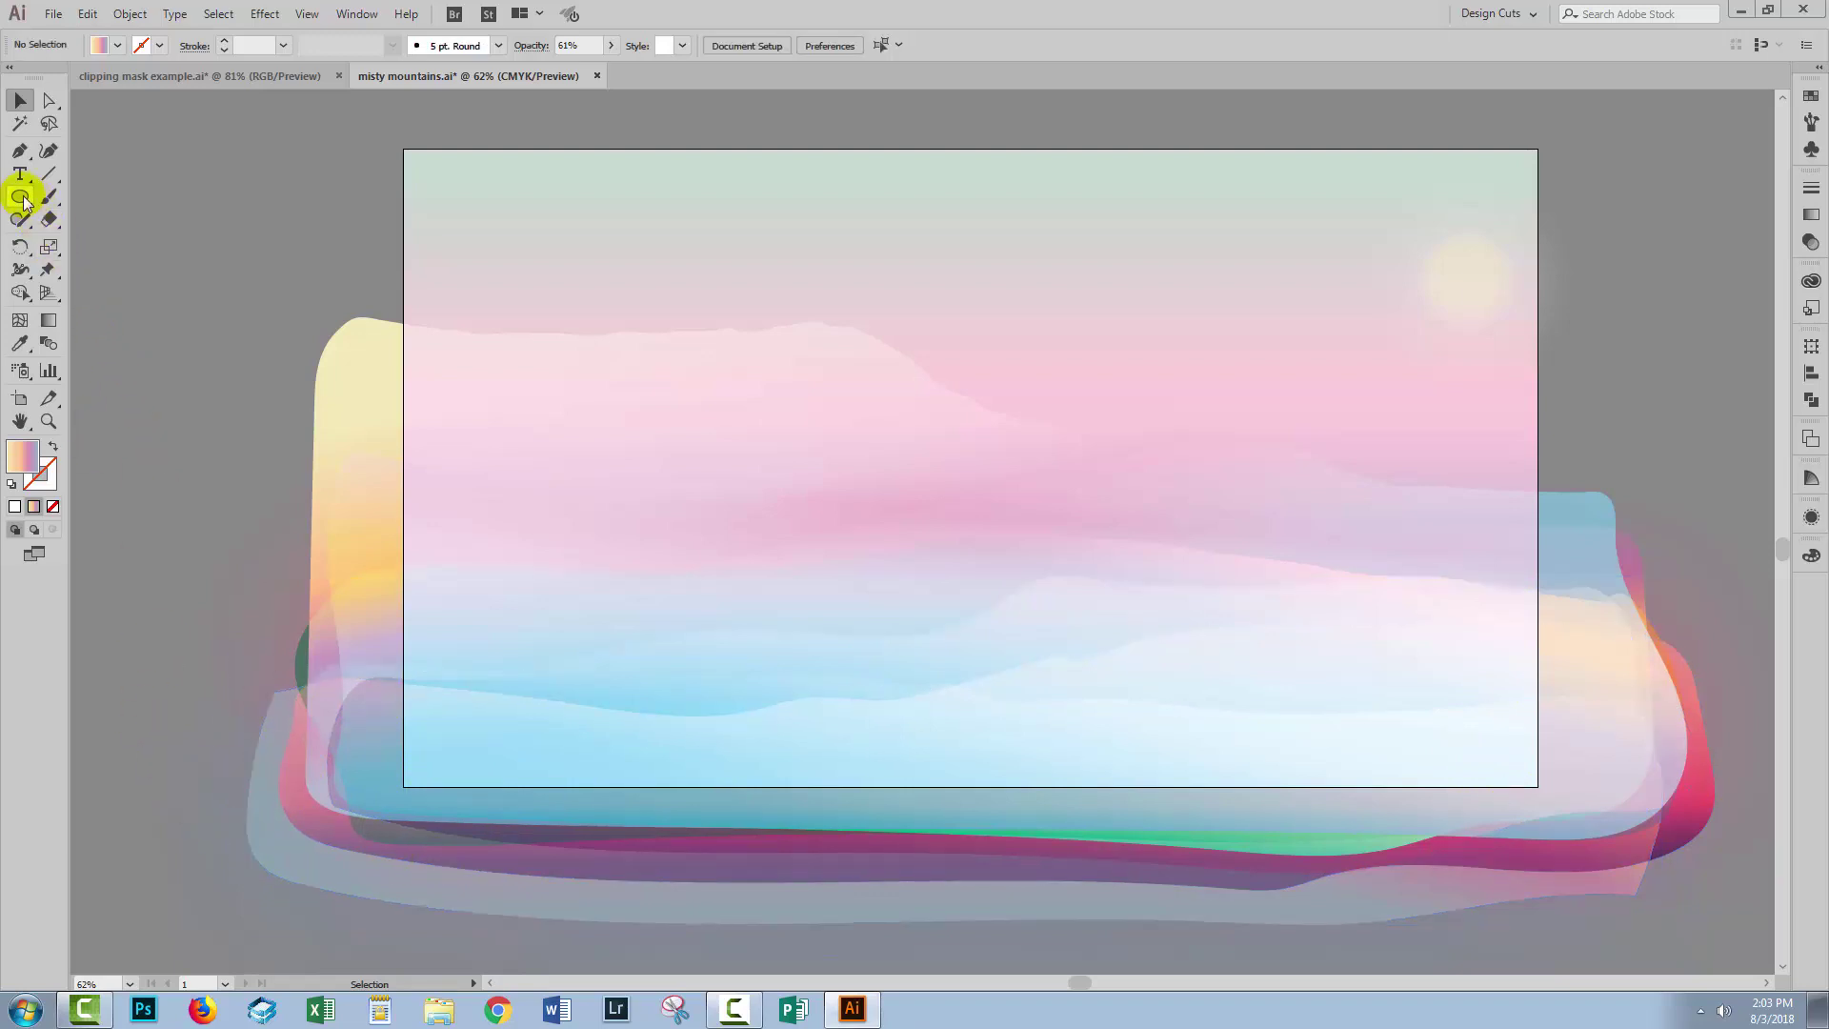
Create a 1920×1080 rectangle with the default white fill and black stroke
drag(23, 201, 87, 182)
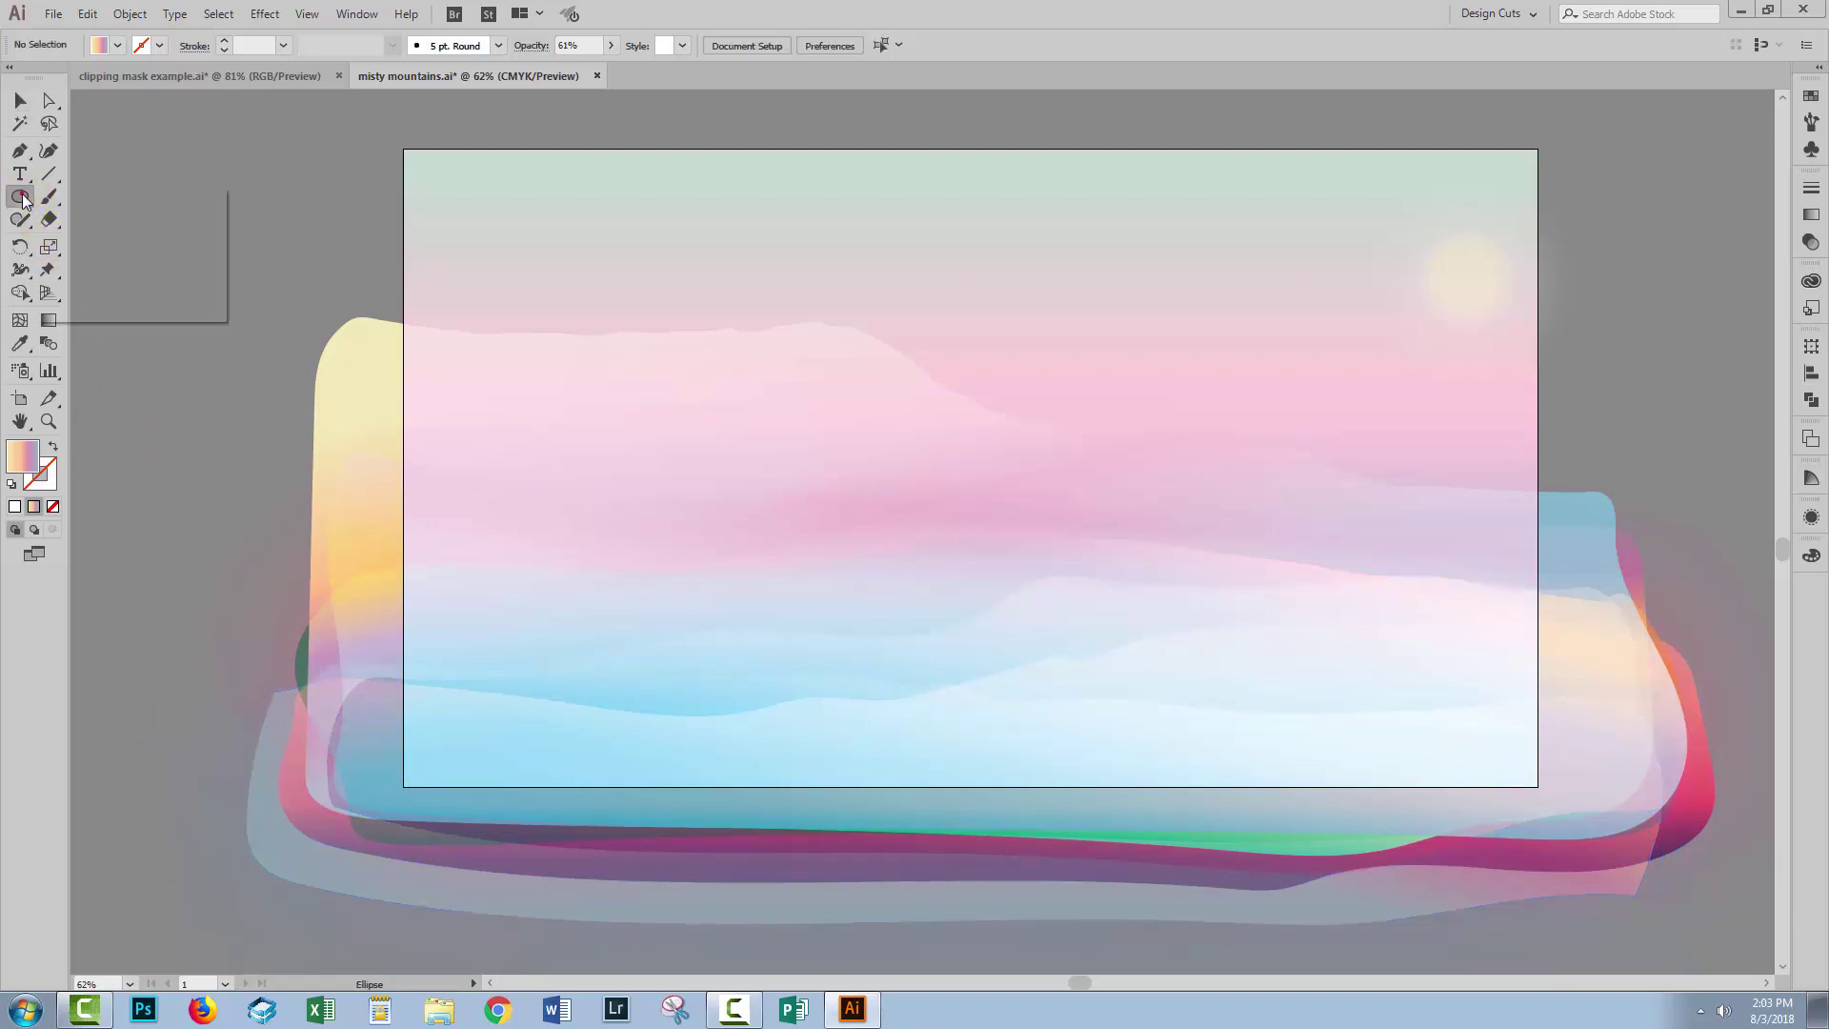
click(414, 280)
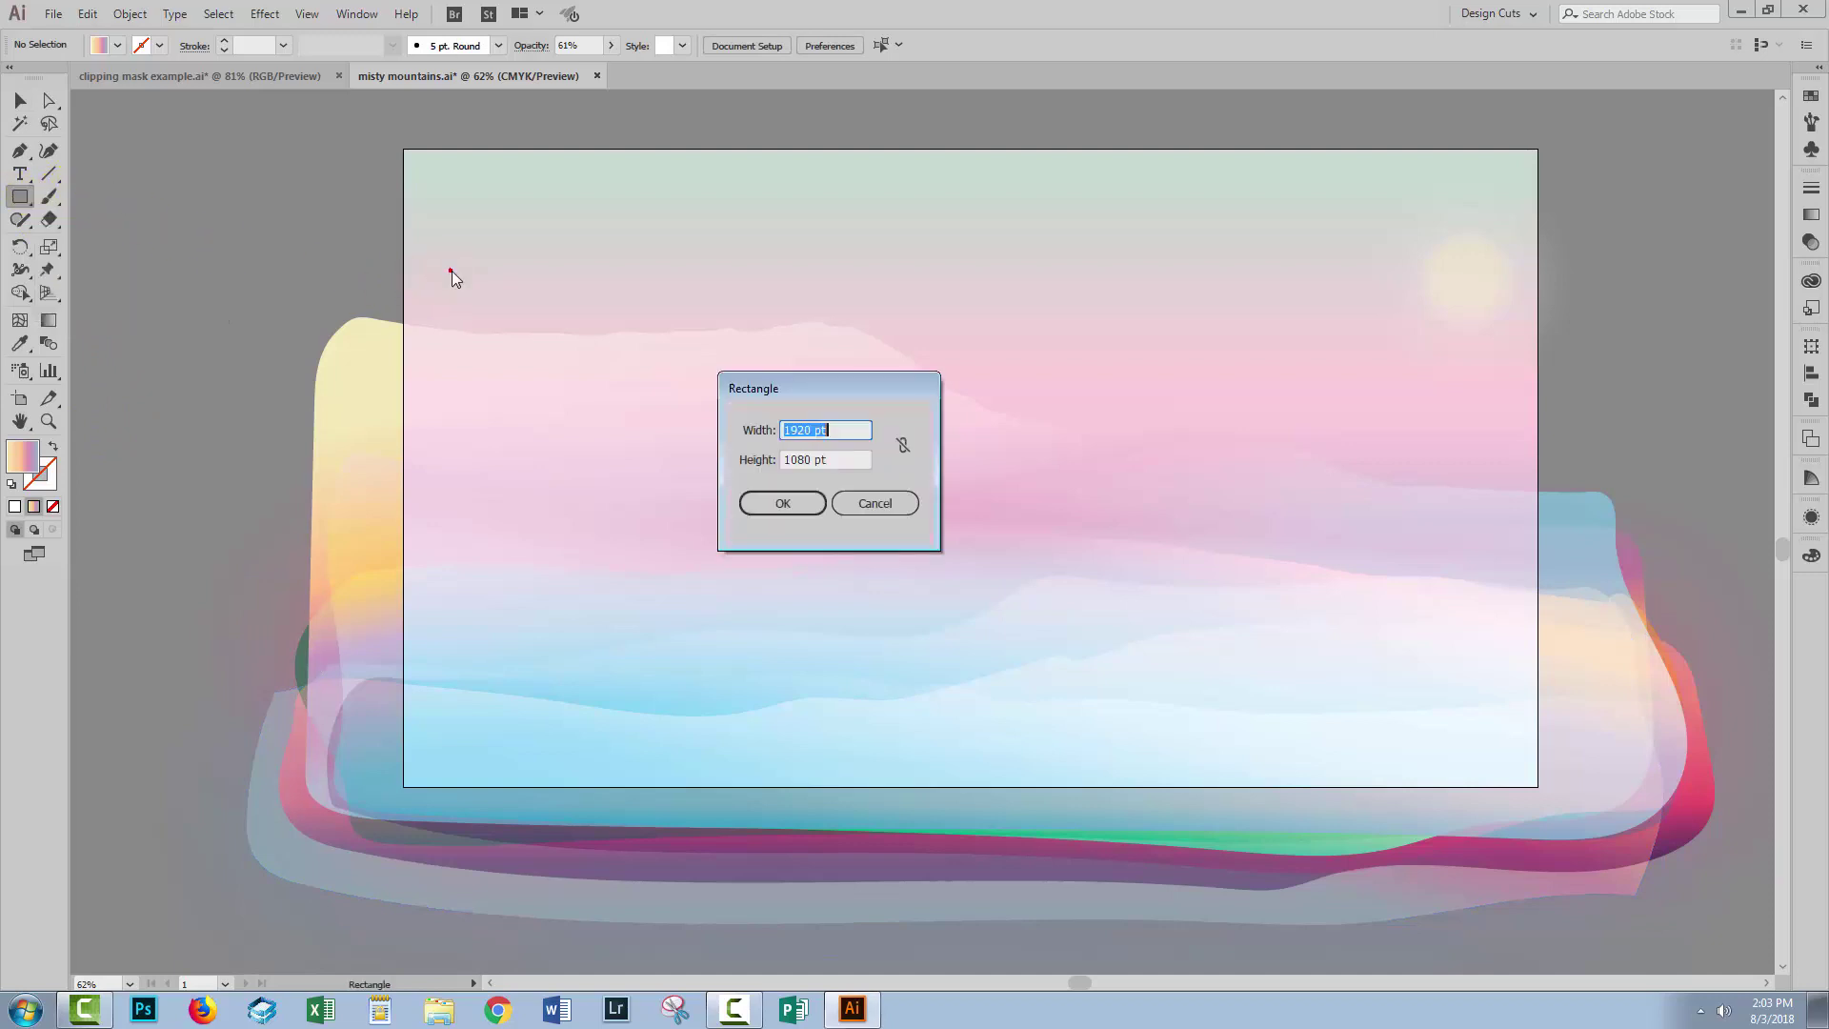
click(771, 511)
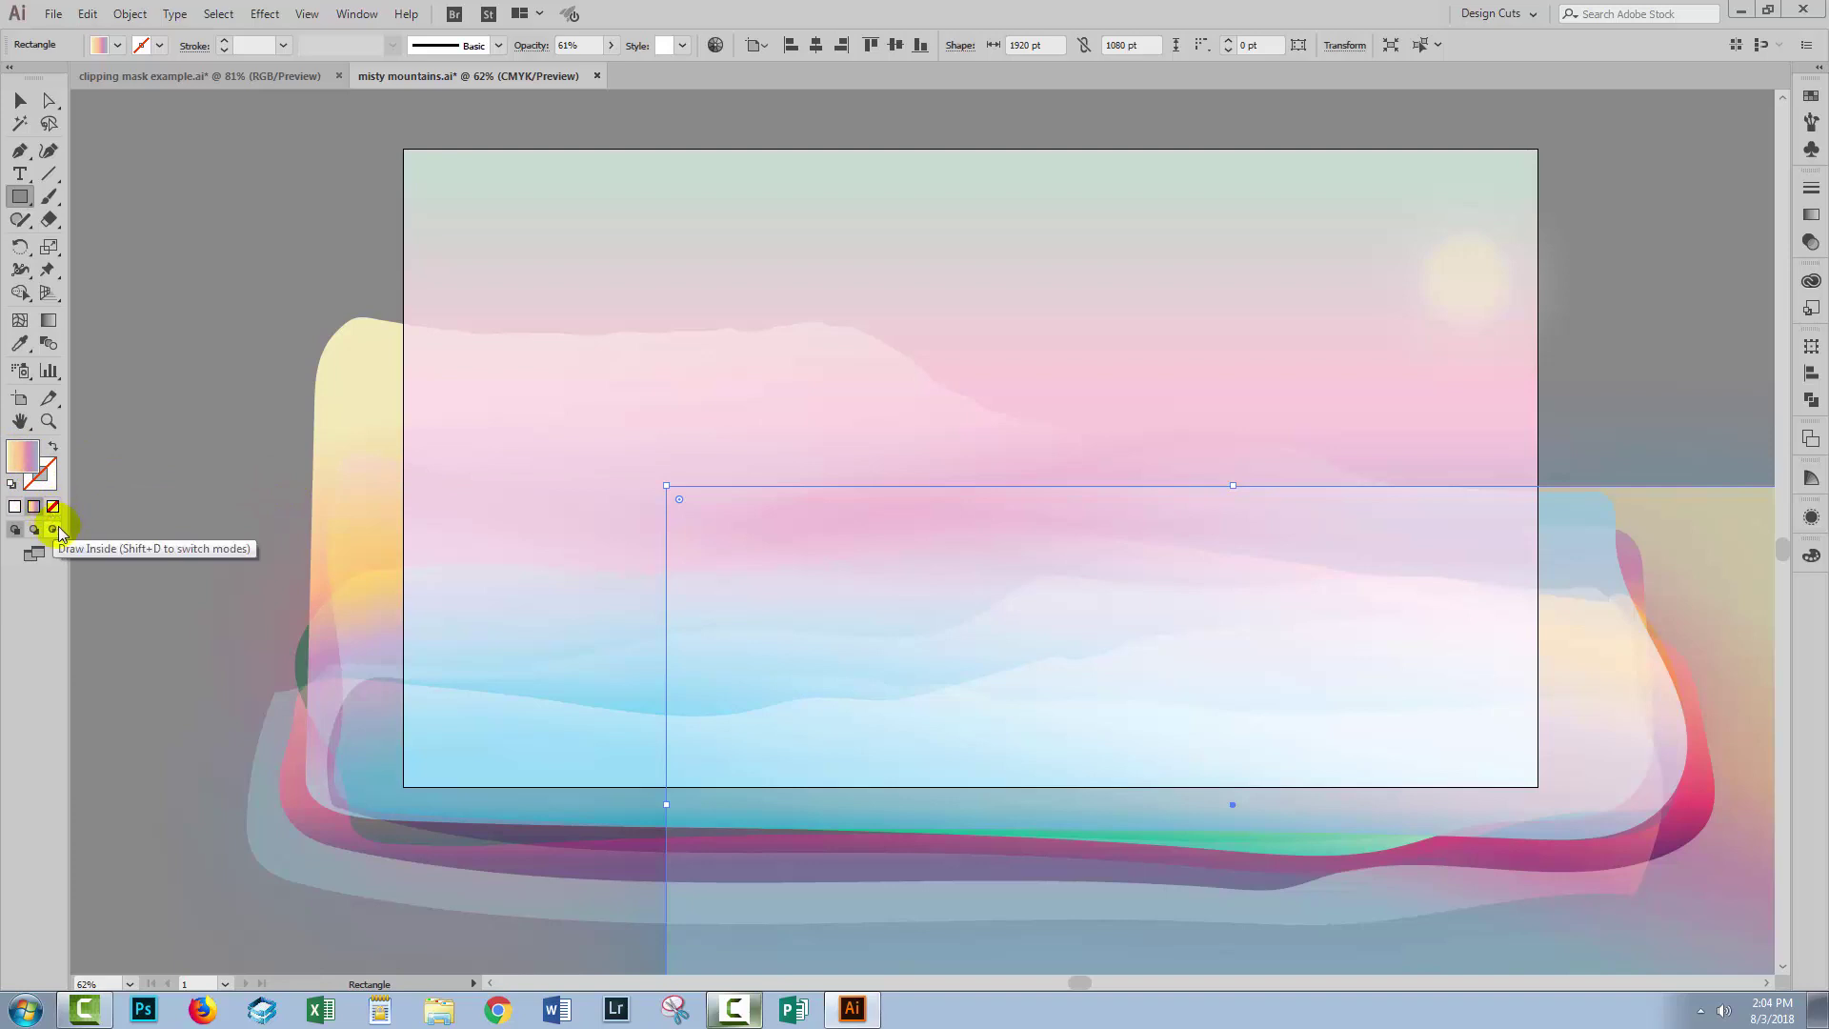
key(d)
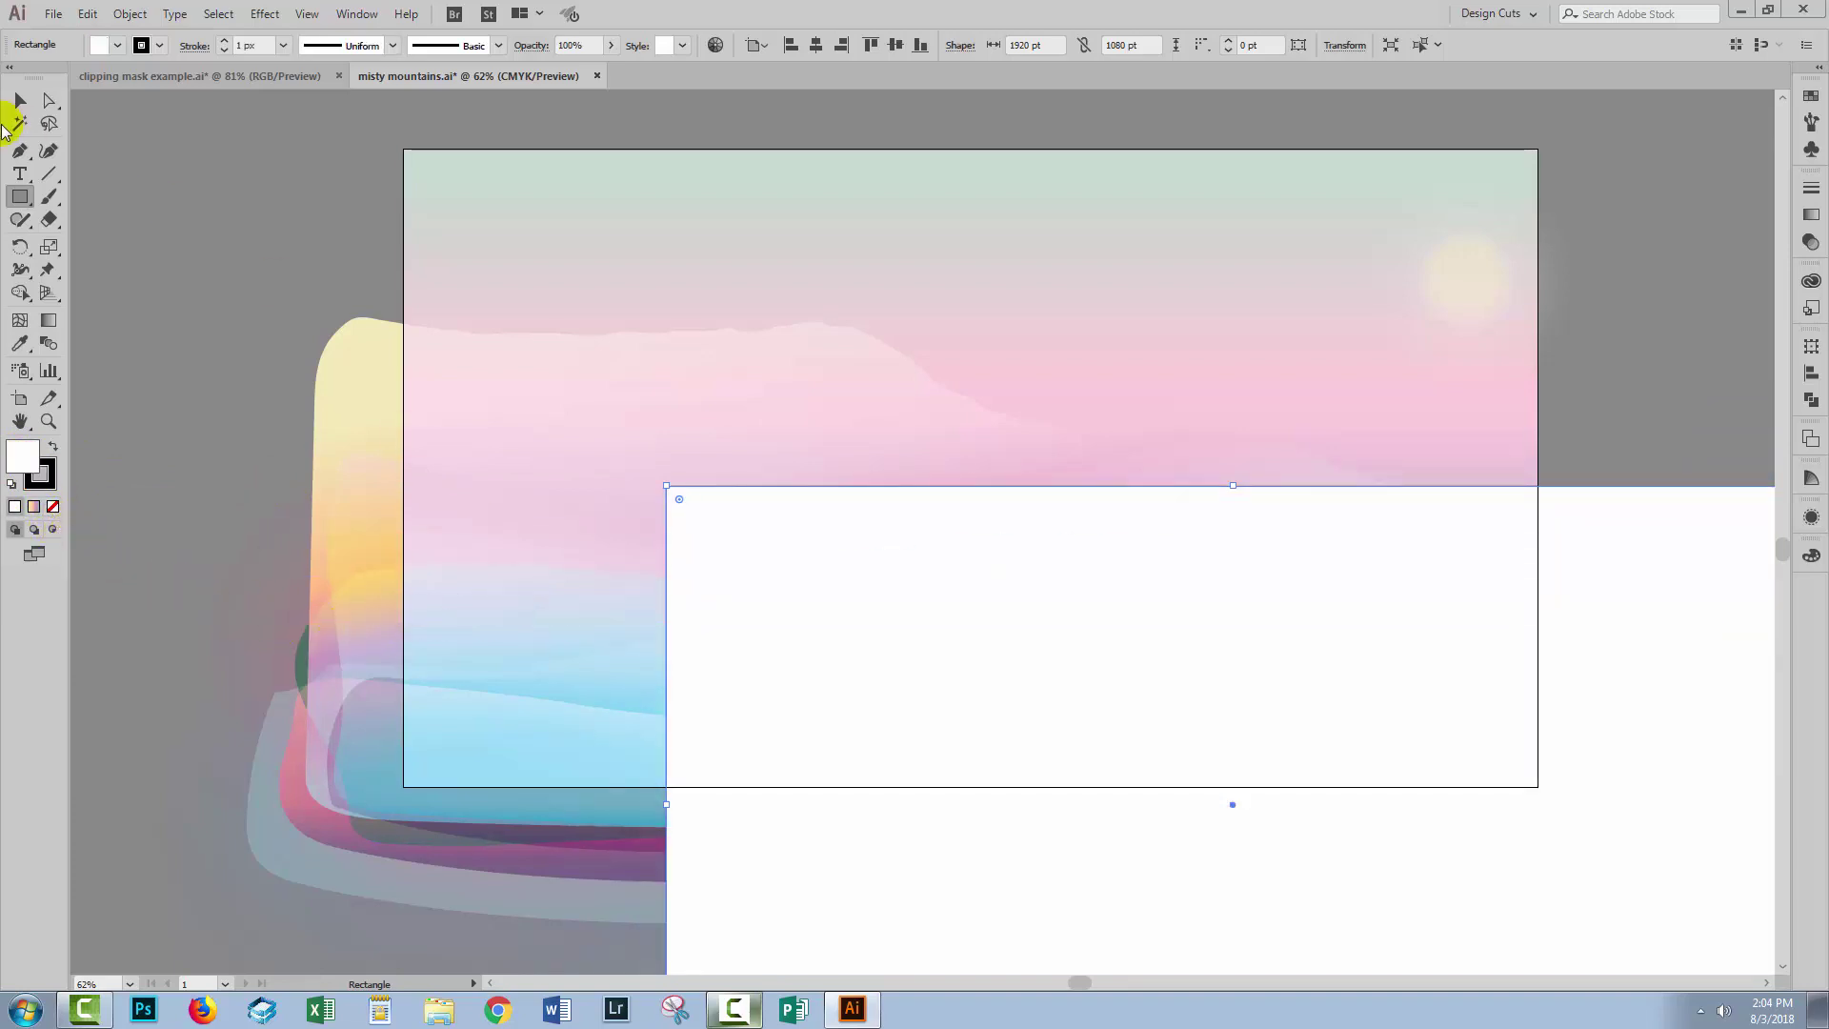
click(20, 103)
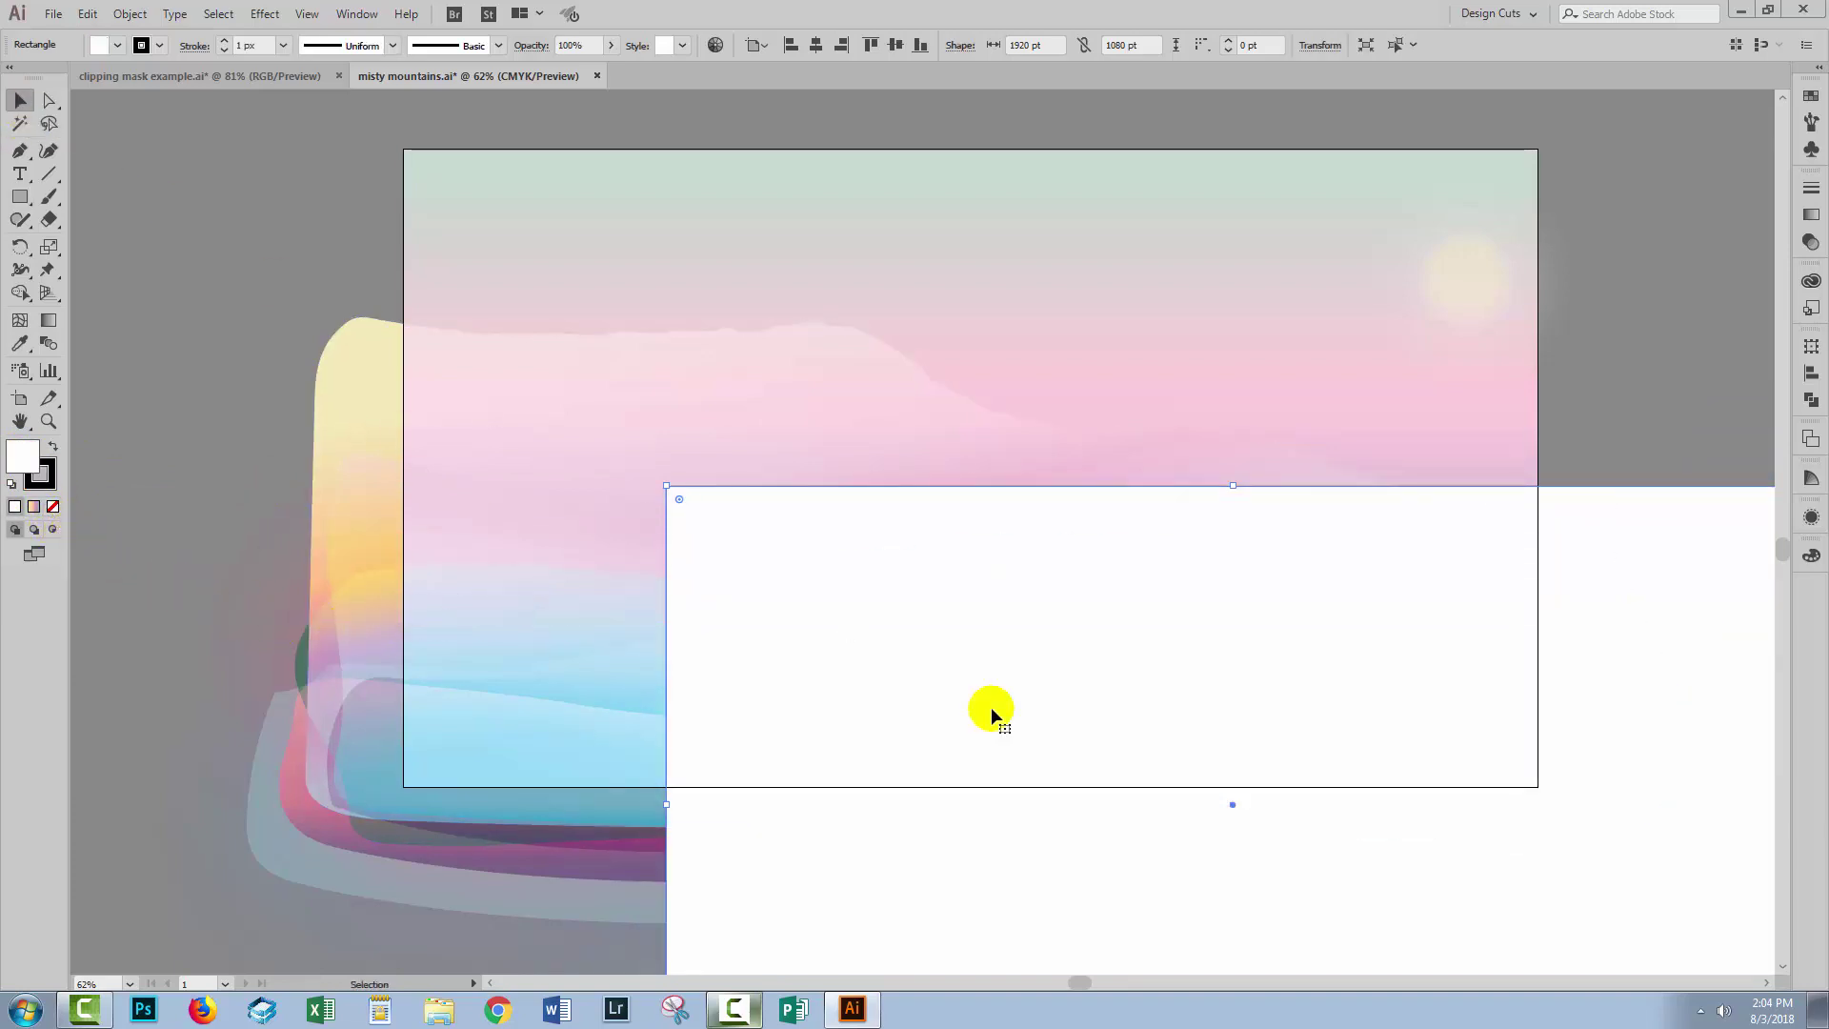
Centre the rectangle horizontally and vertically on the artboard using Align
click(1811, 374)
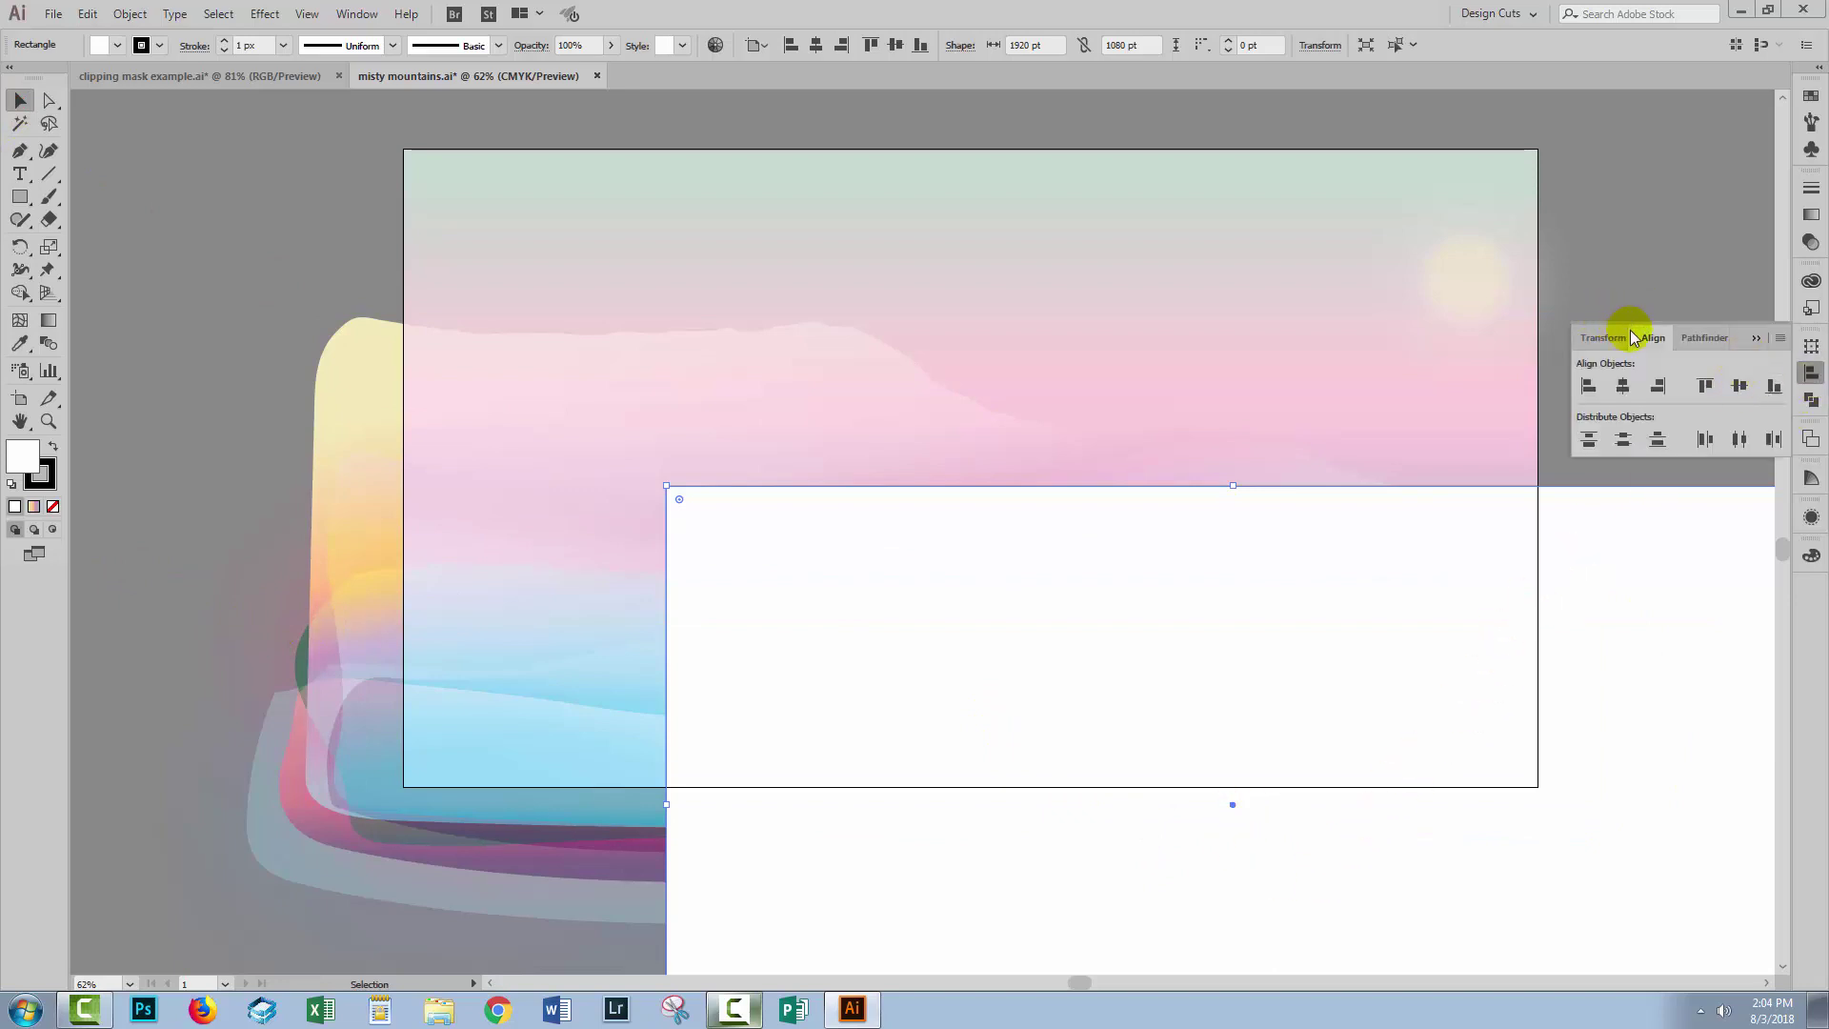
click(1633, 337)
click(1768, 492)
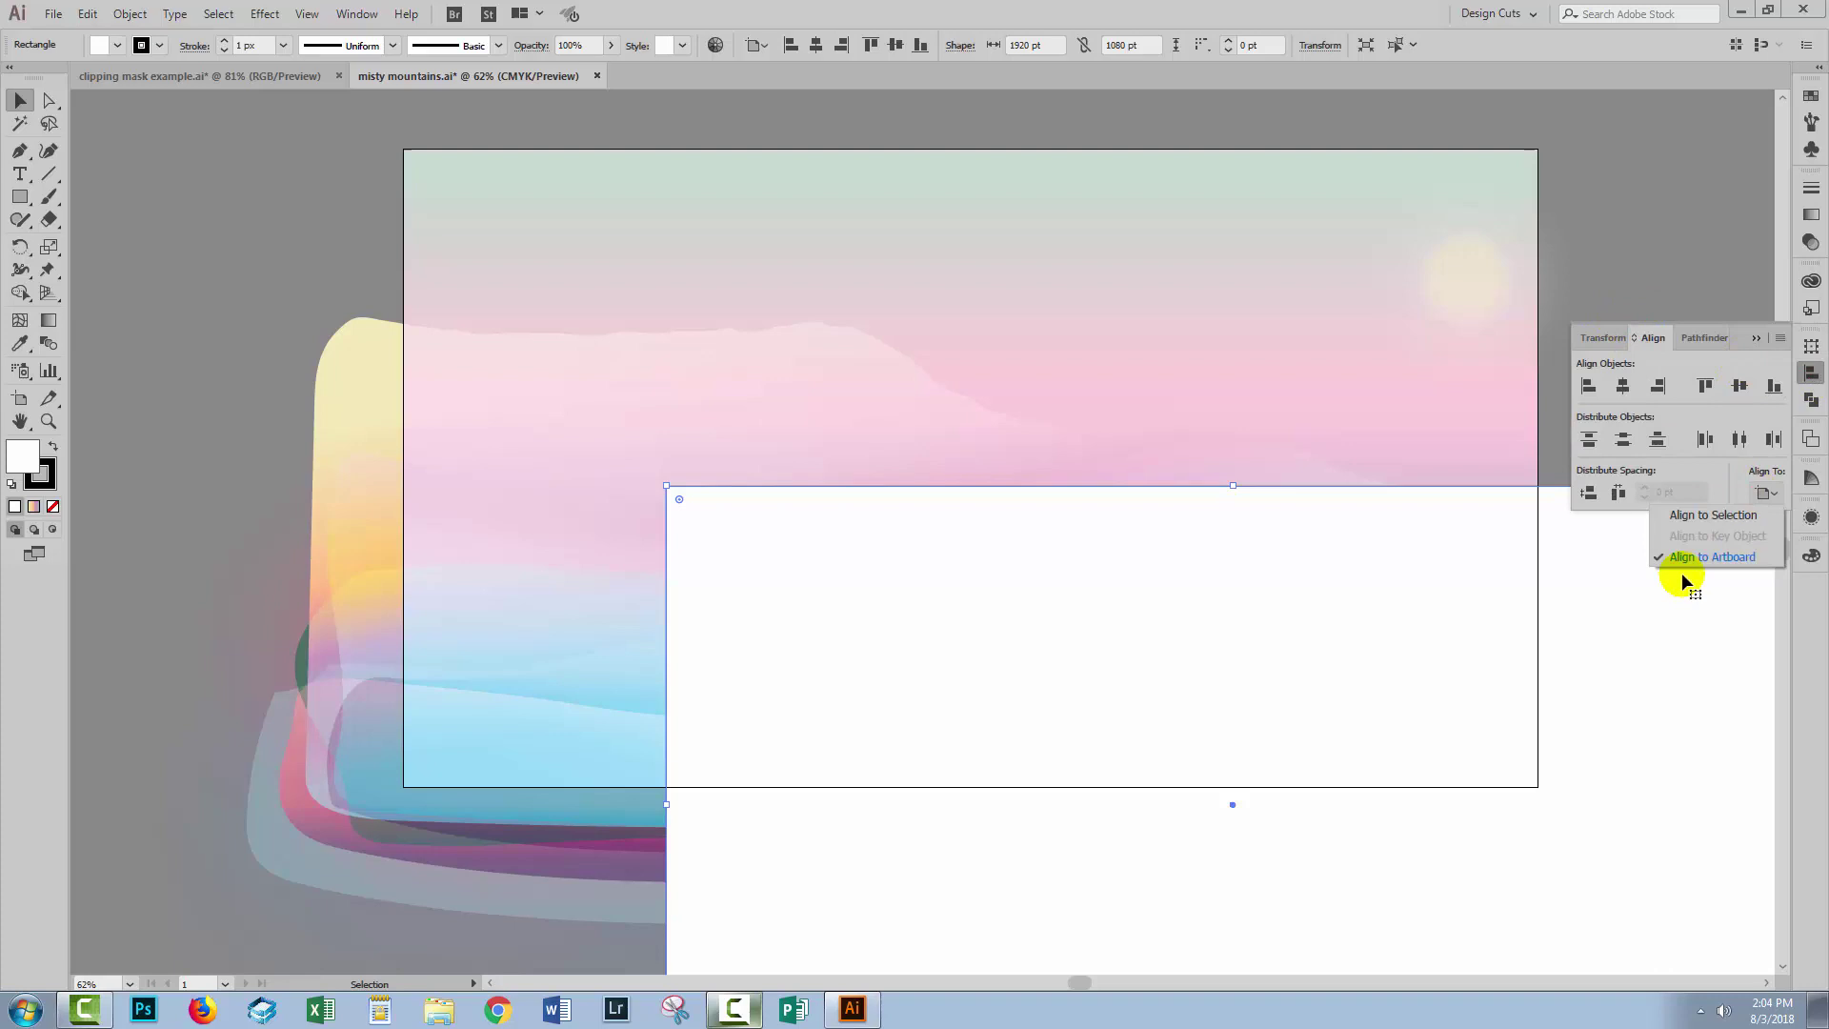
click(1657, 384)
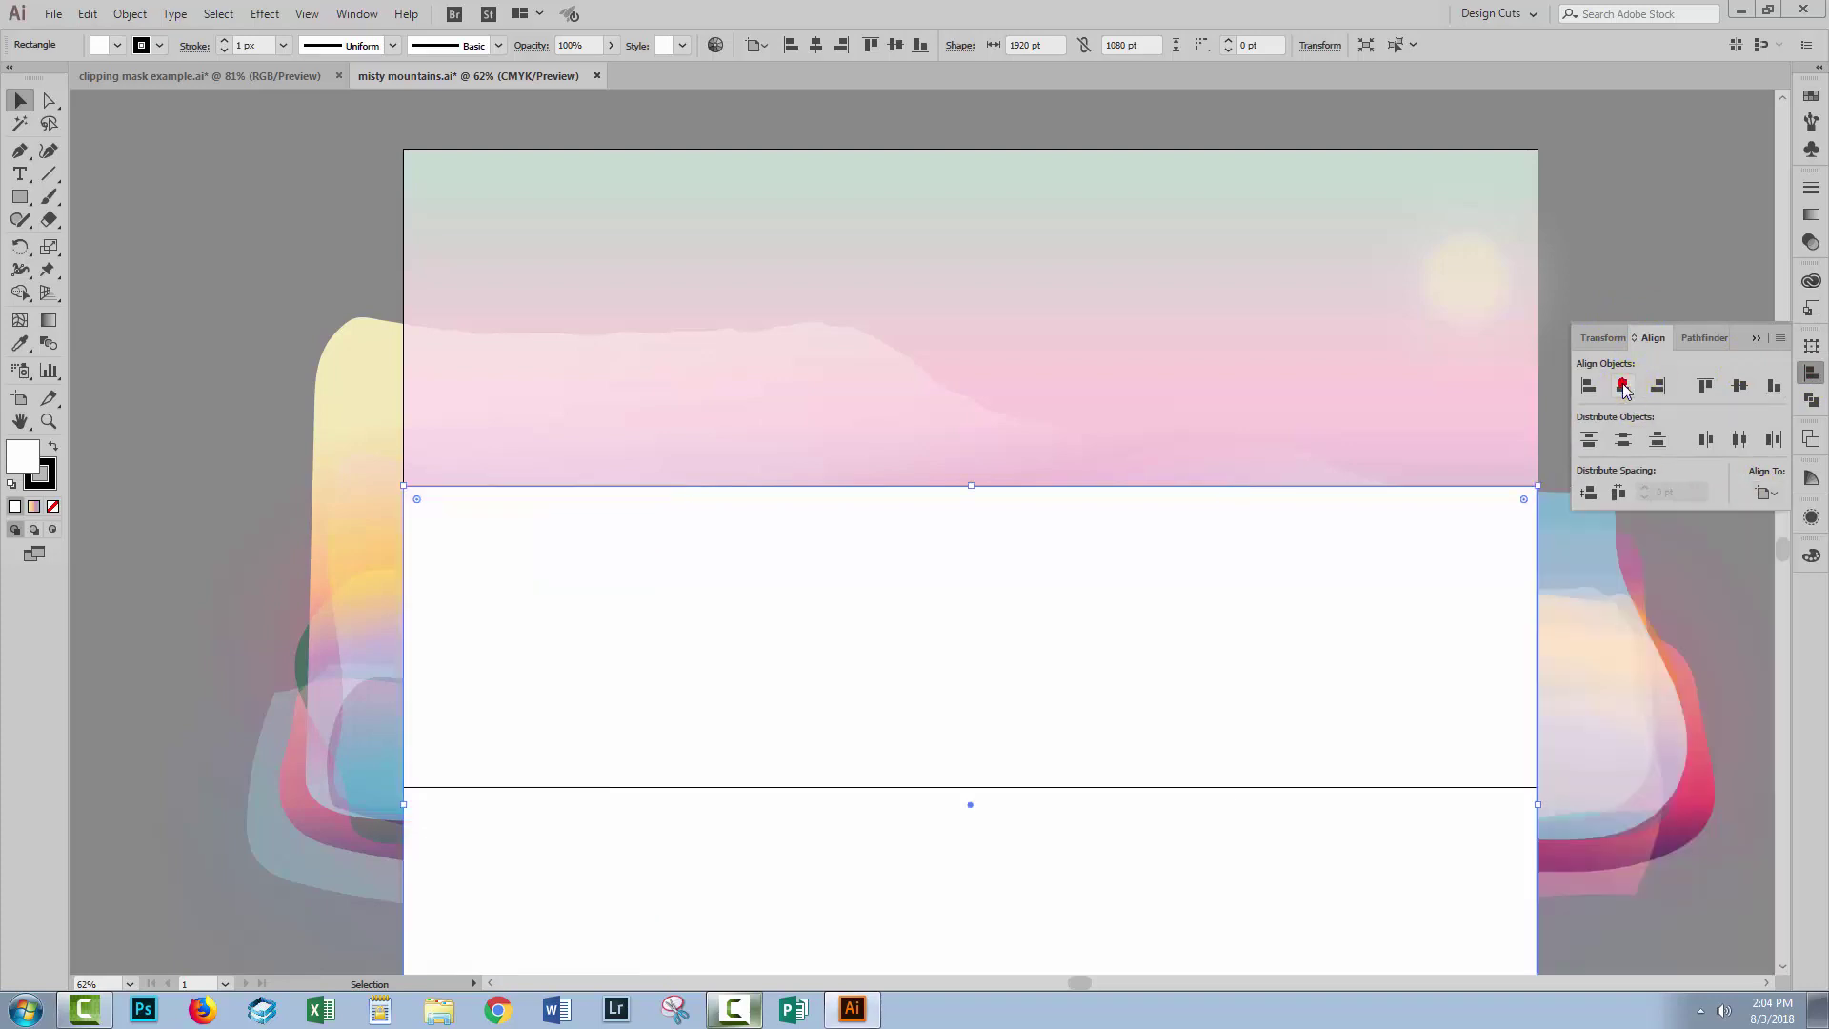
click(1736, 384)
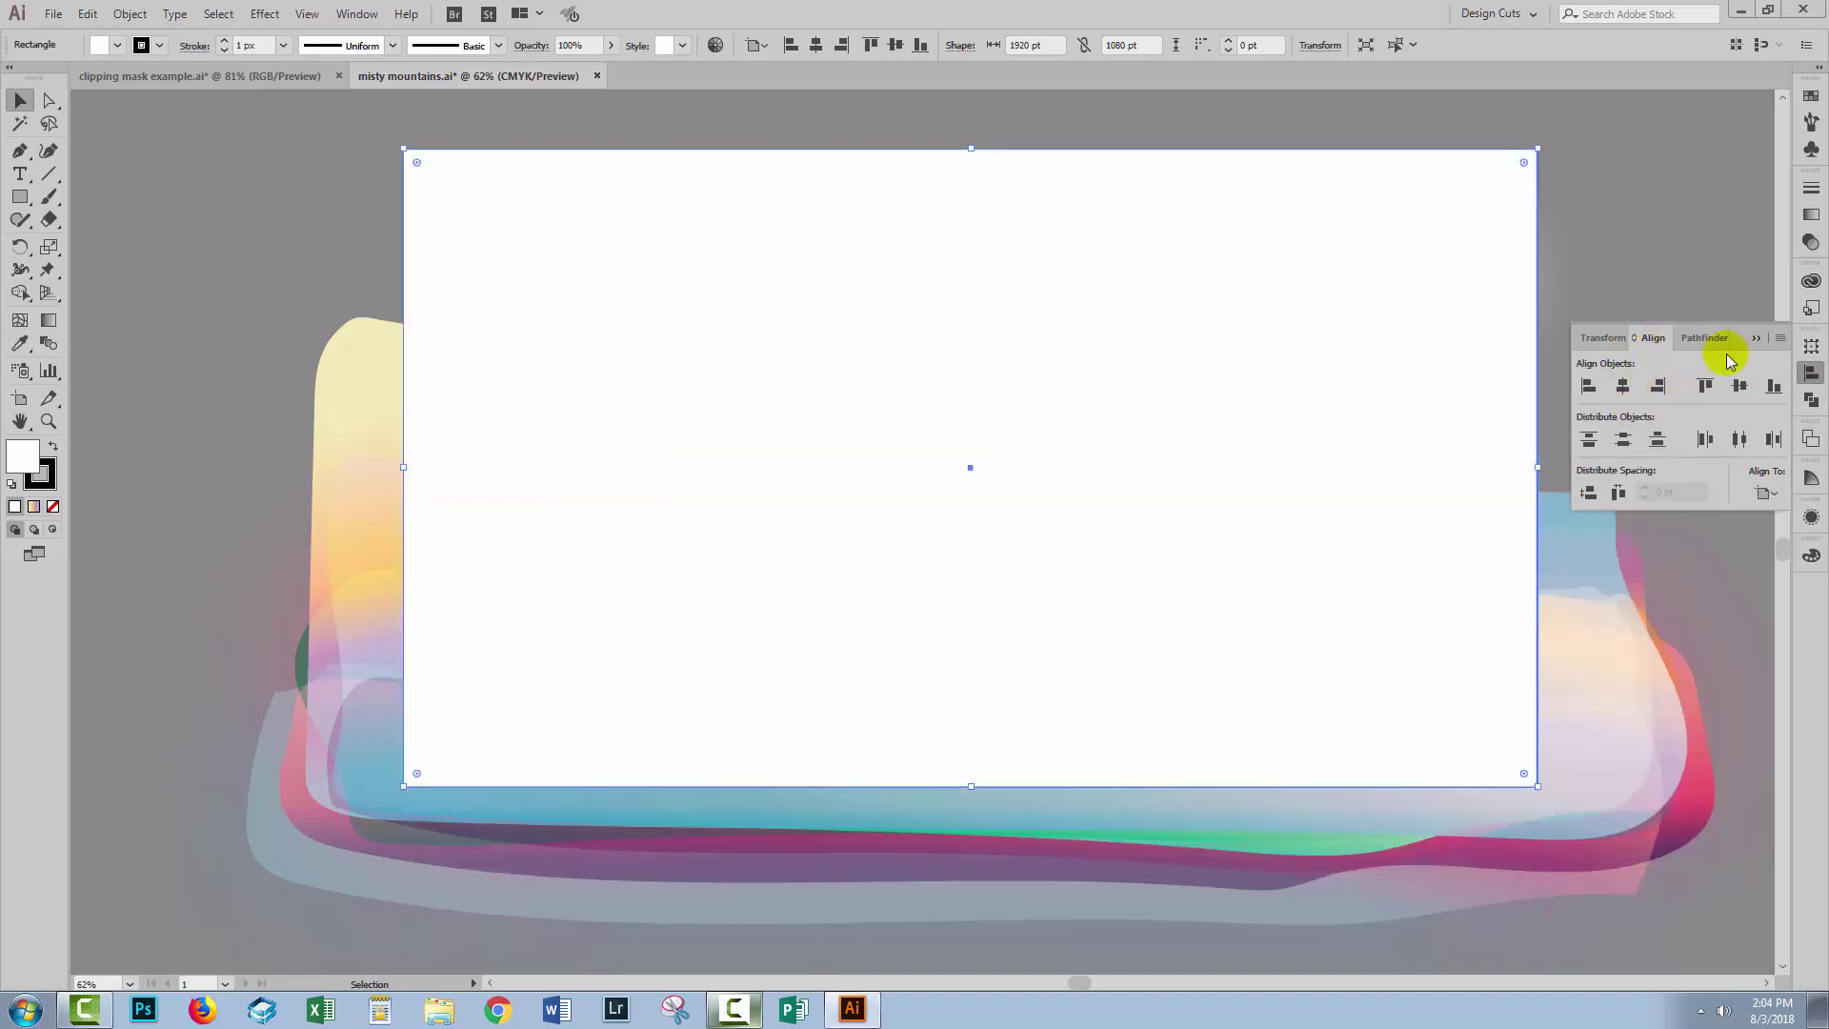
click(1757, 340)
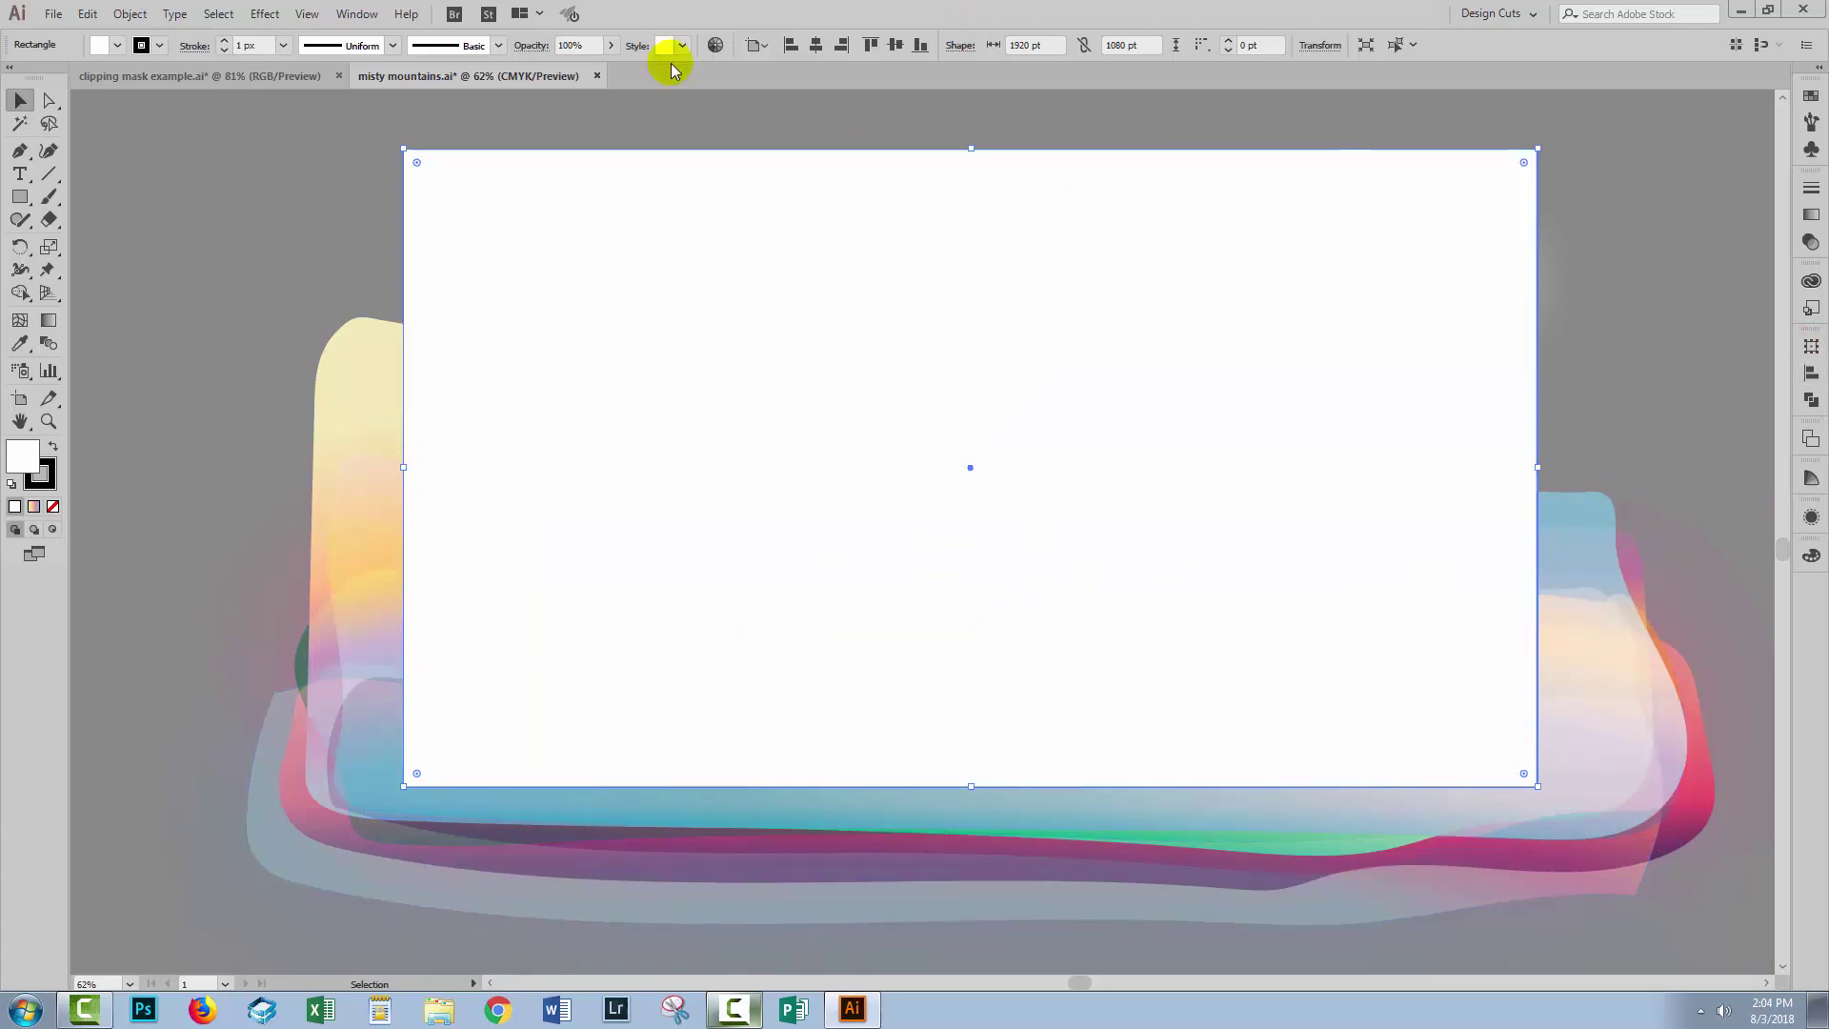
Open the Layers panel, deselect, and make Layer 1 a clipping mask from the panel menu
click(344, 18)
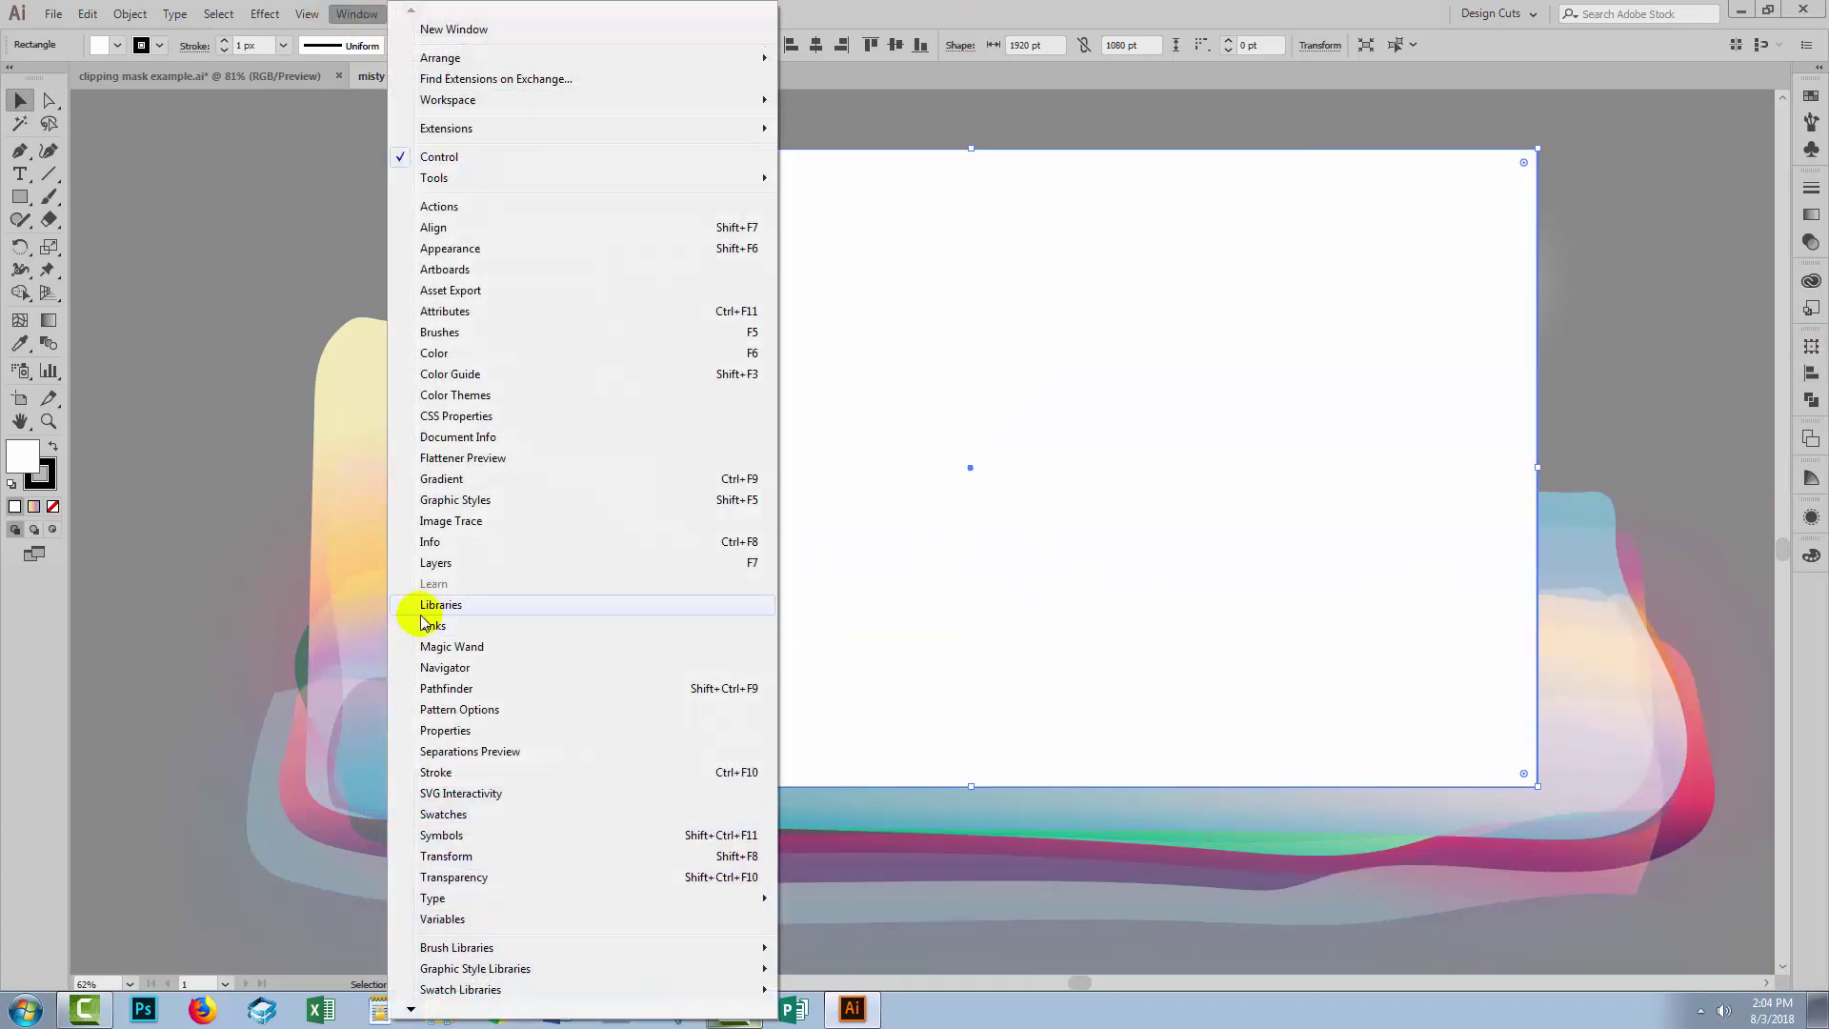
click(432, 563)
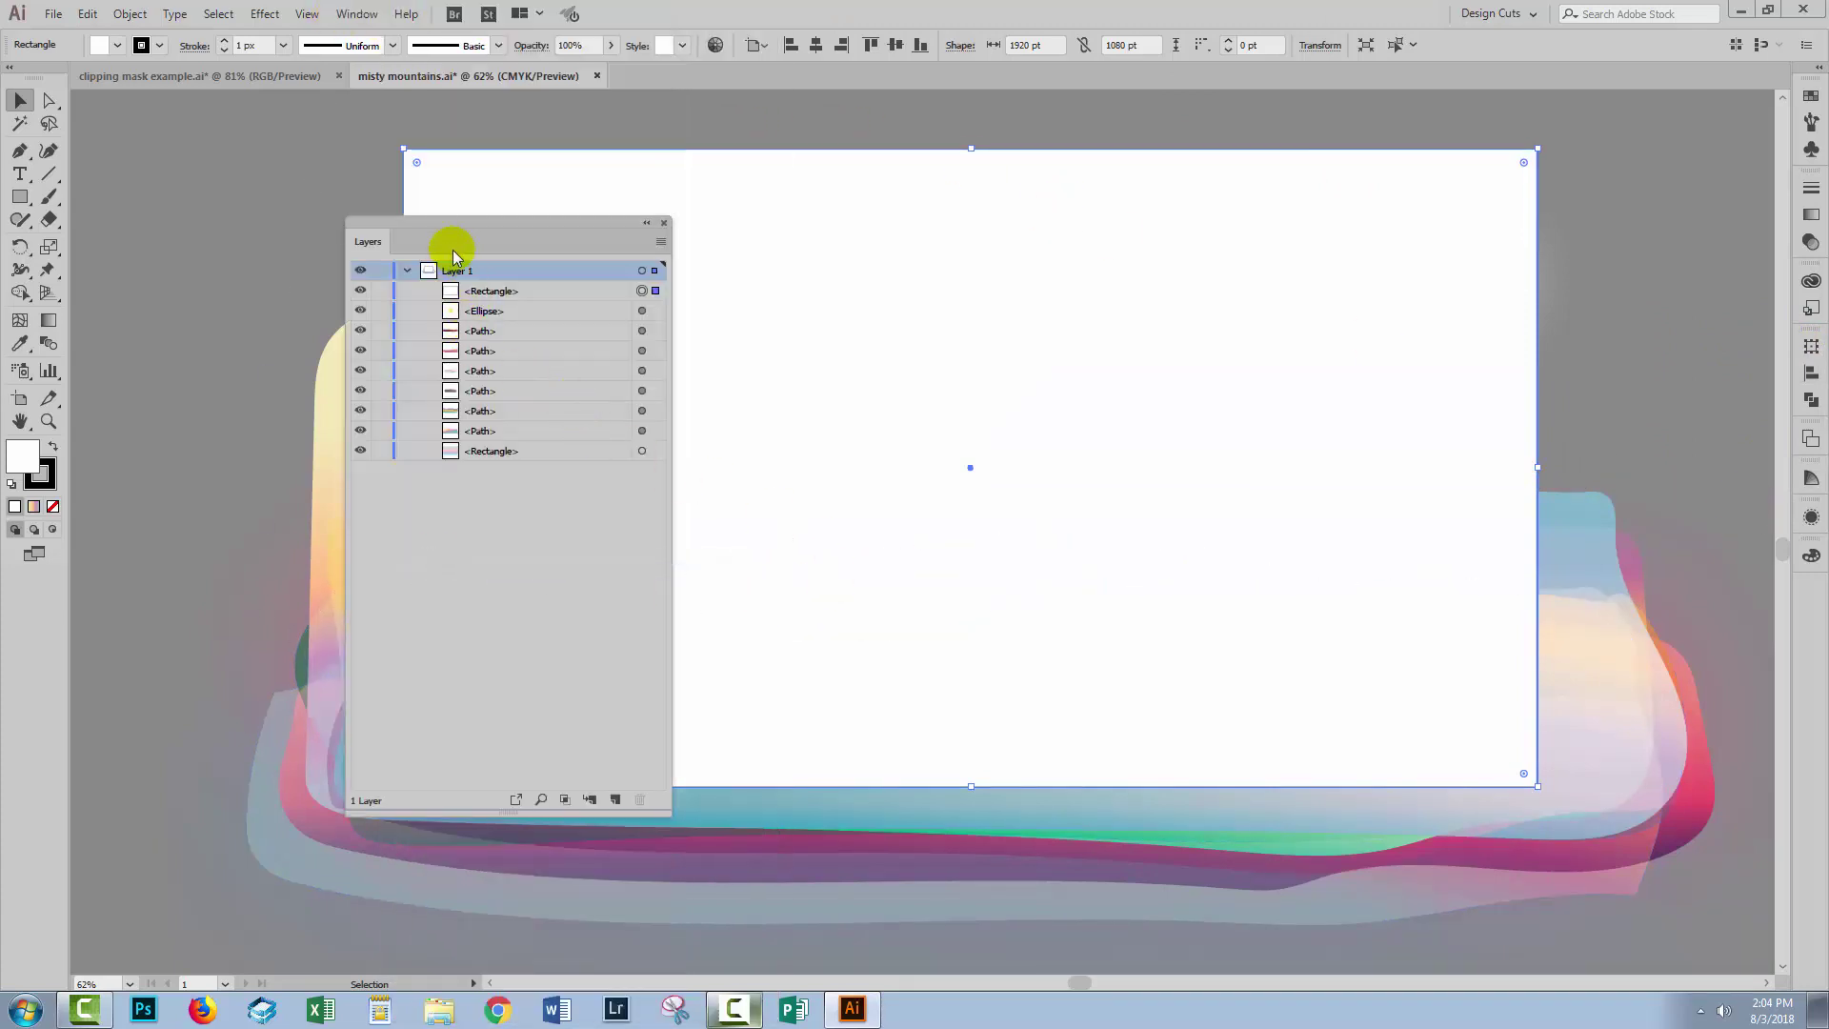
drag(417, 234, 1425, 235)
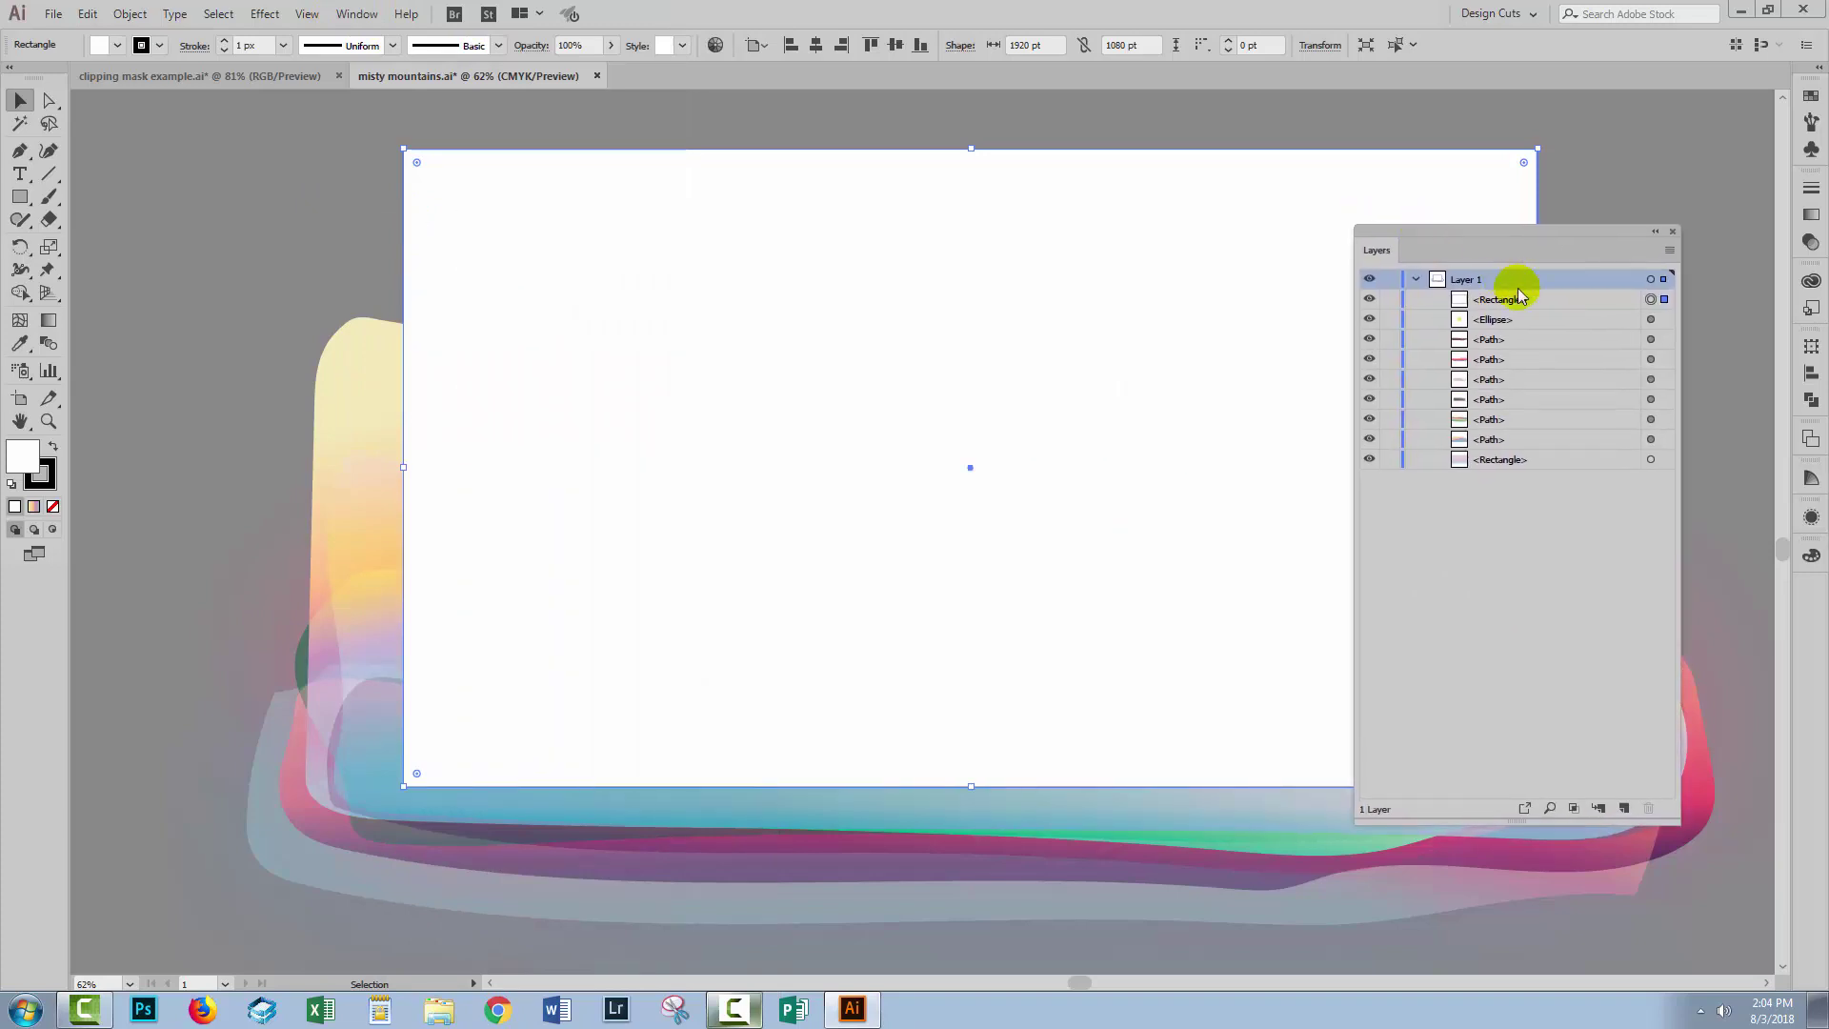
key(ctrl+shift+a)
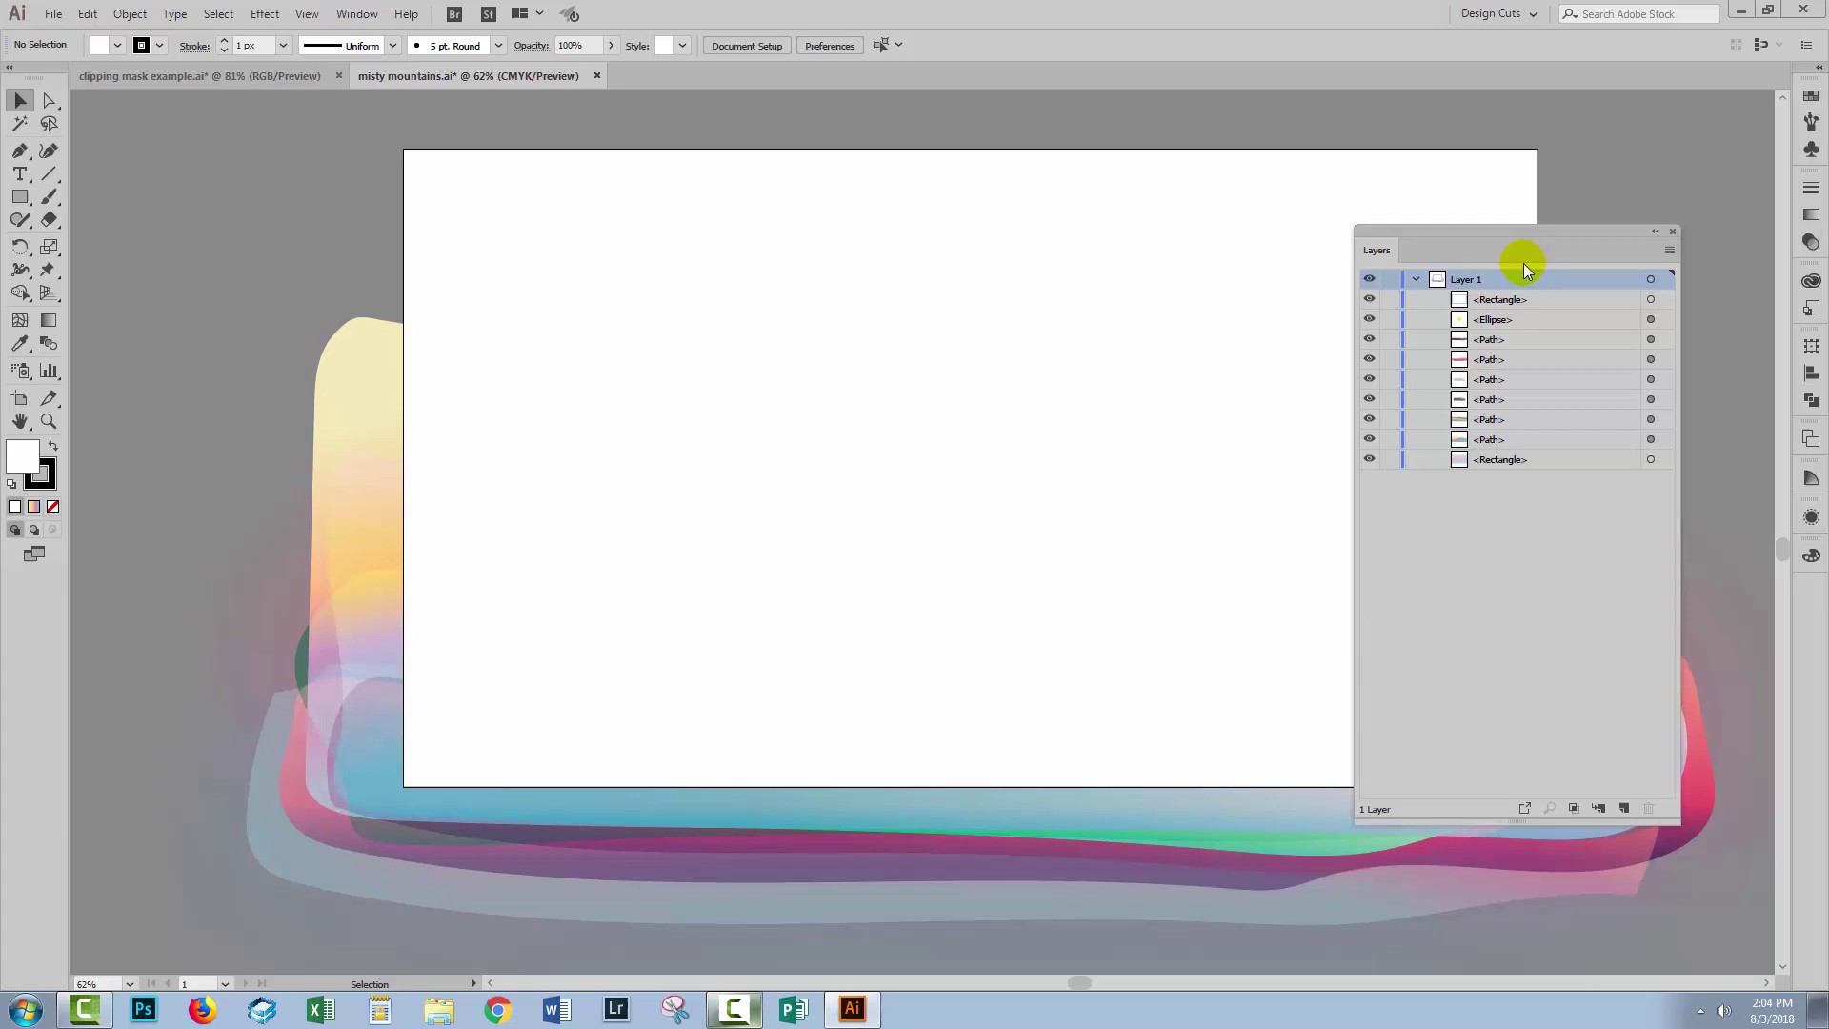
drag(1512, 280, 1593, 280)
click(1670, 250)
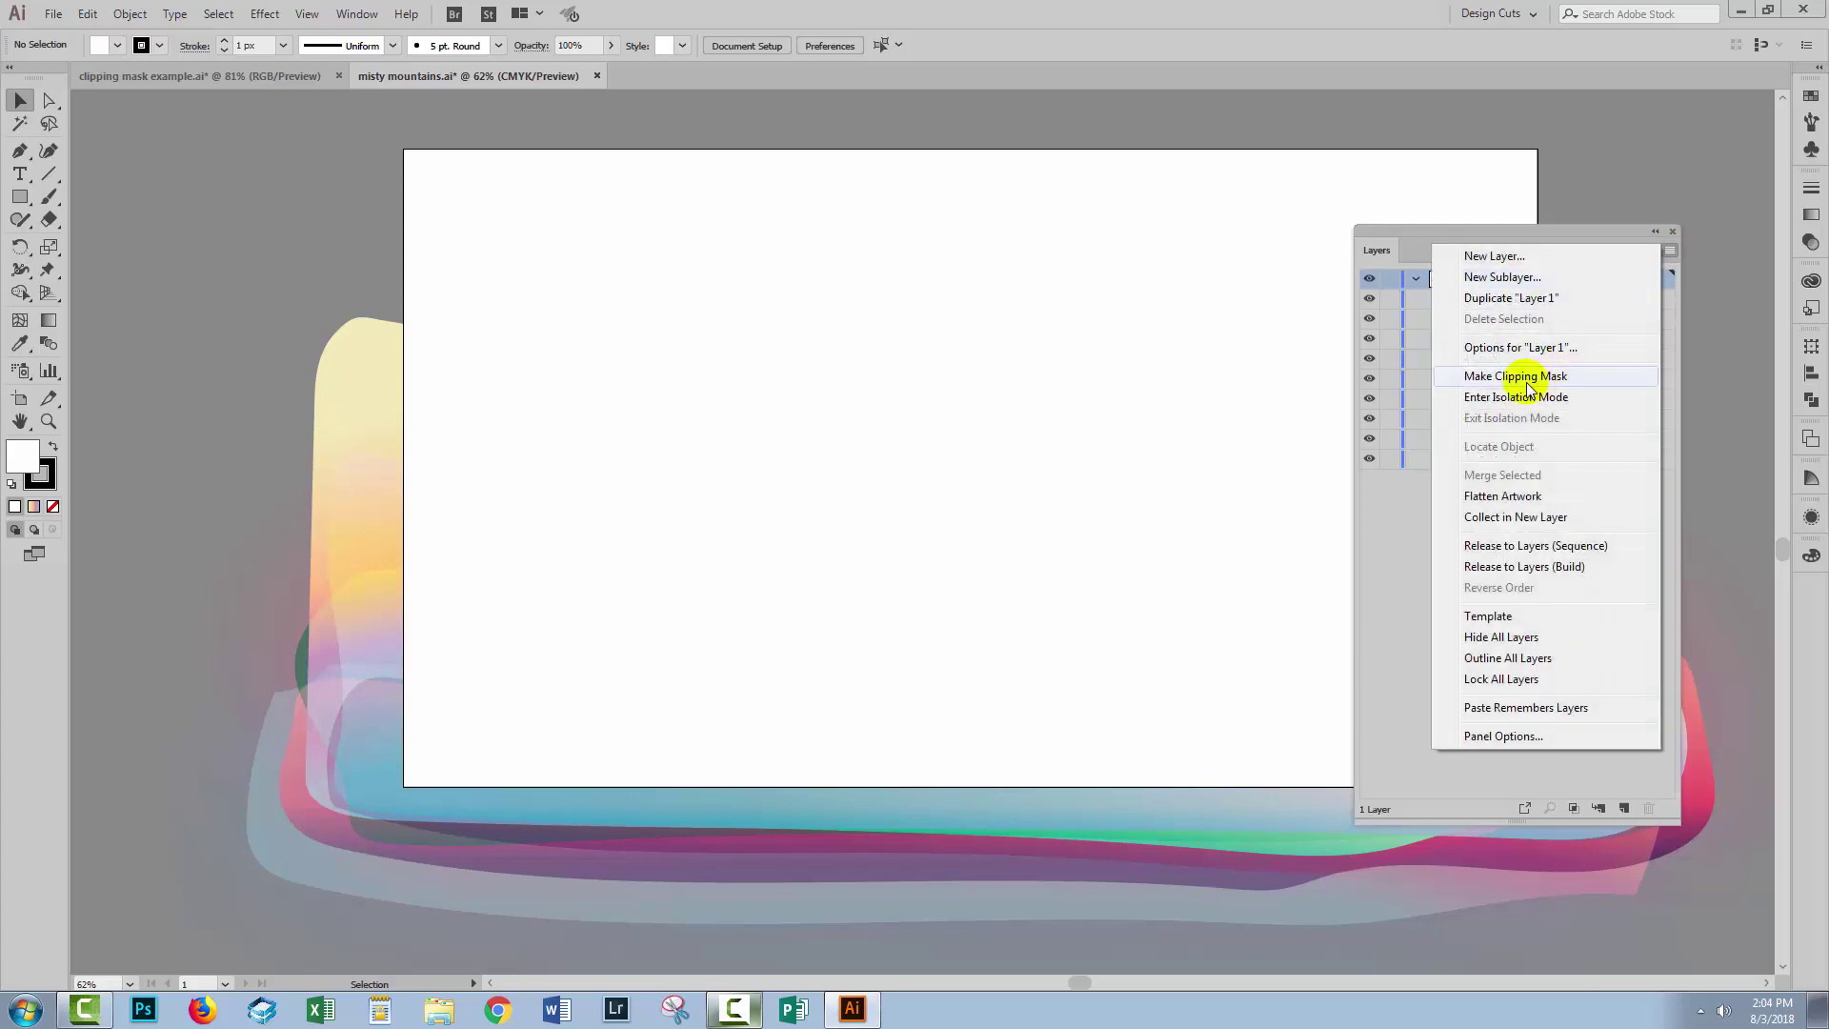
click(1525, 378)
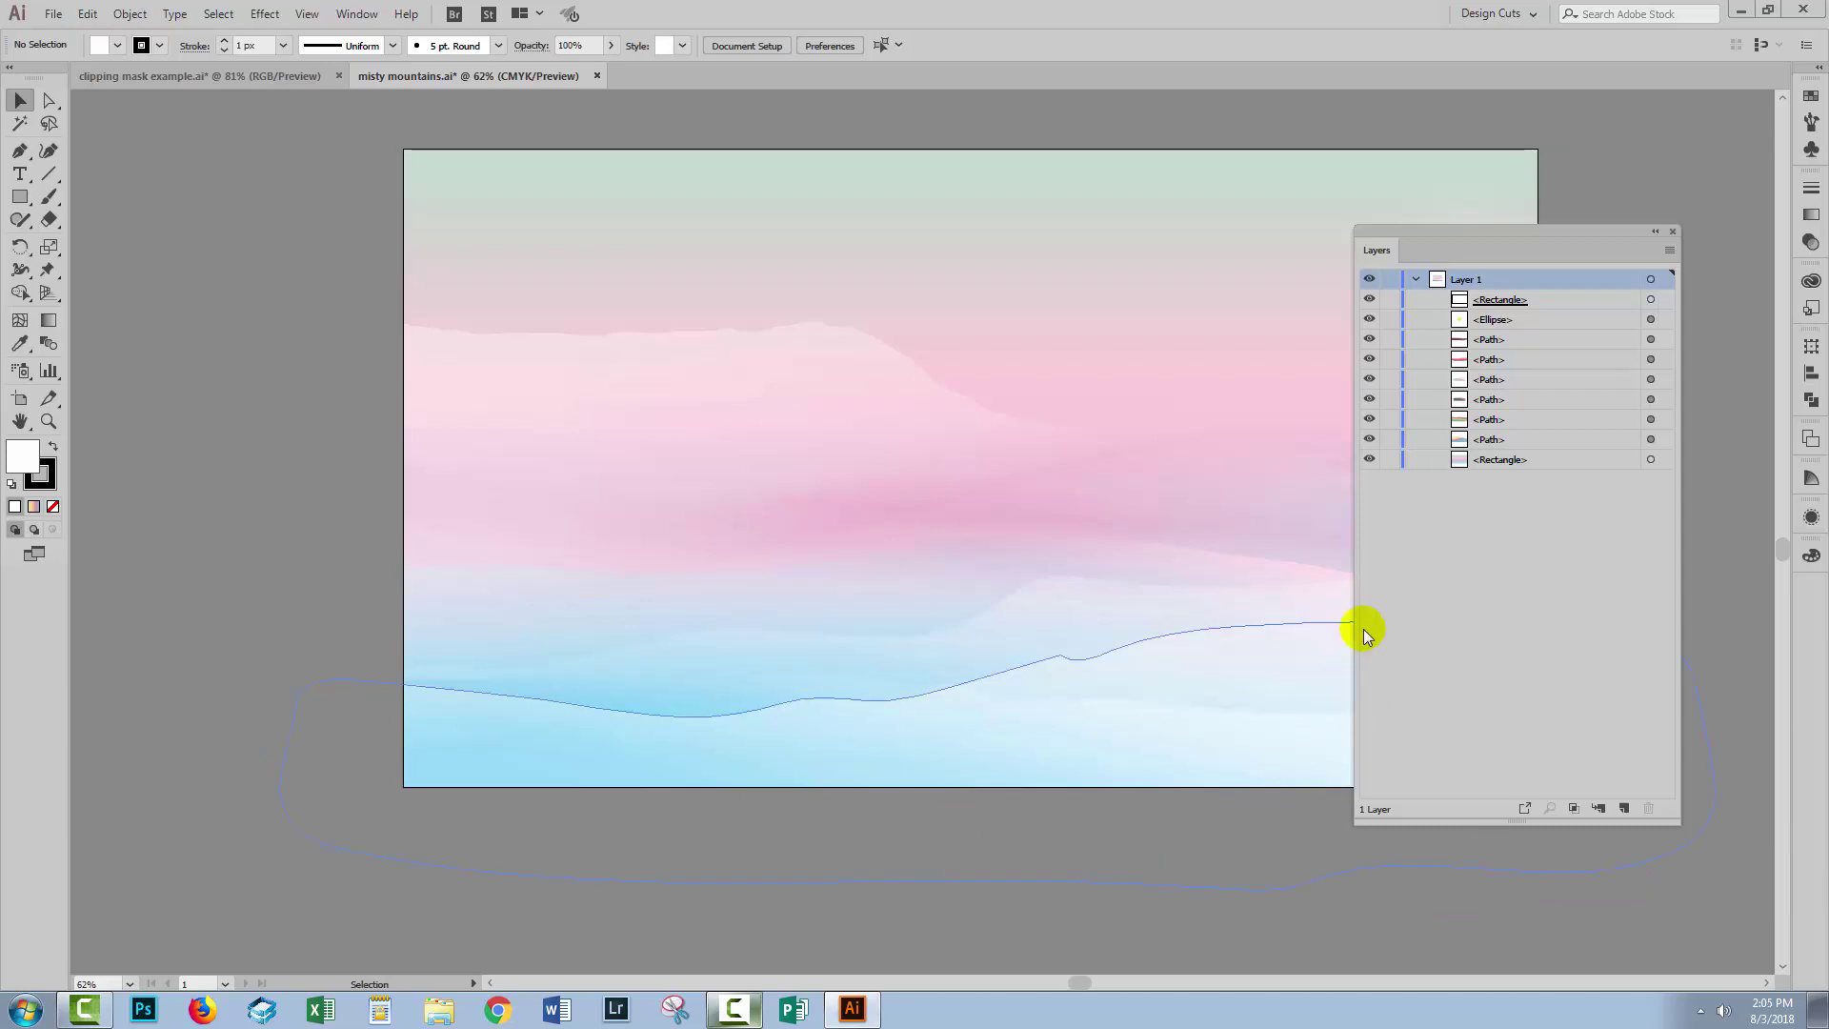
Move the clipping <Rectangle> to the bottom of Layer 1 and lock it
drag(1474, 232, 1532, 354)
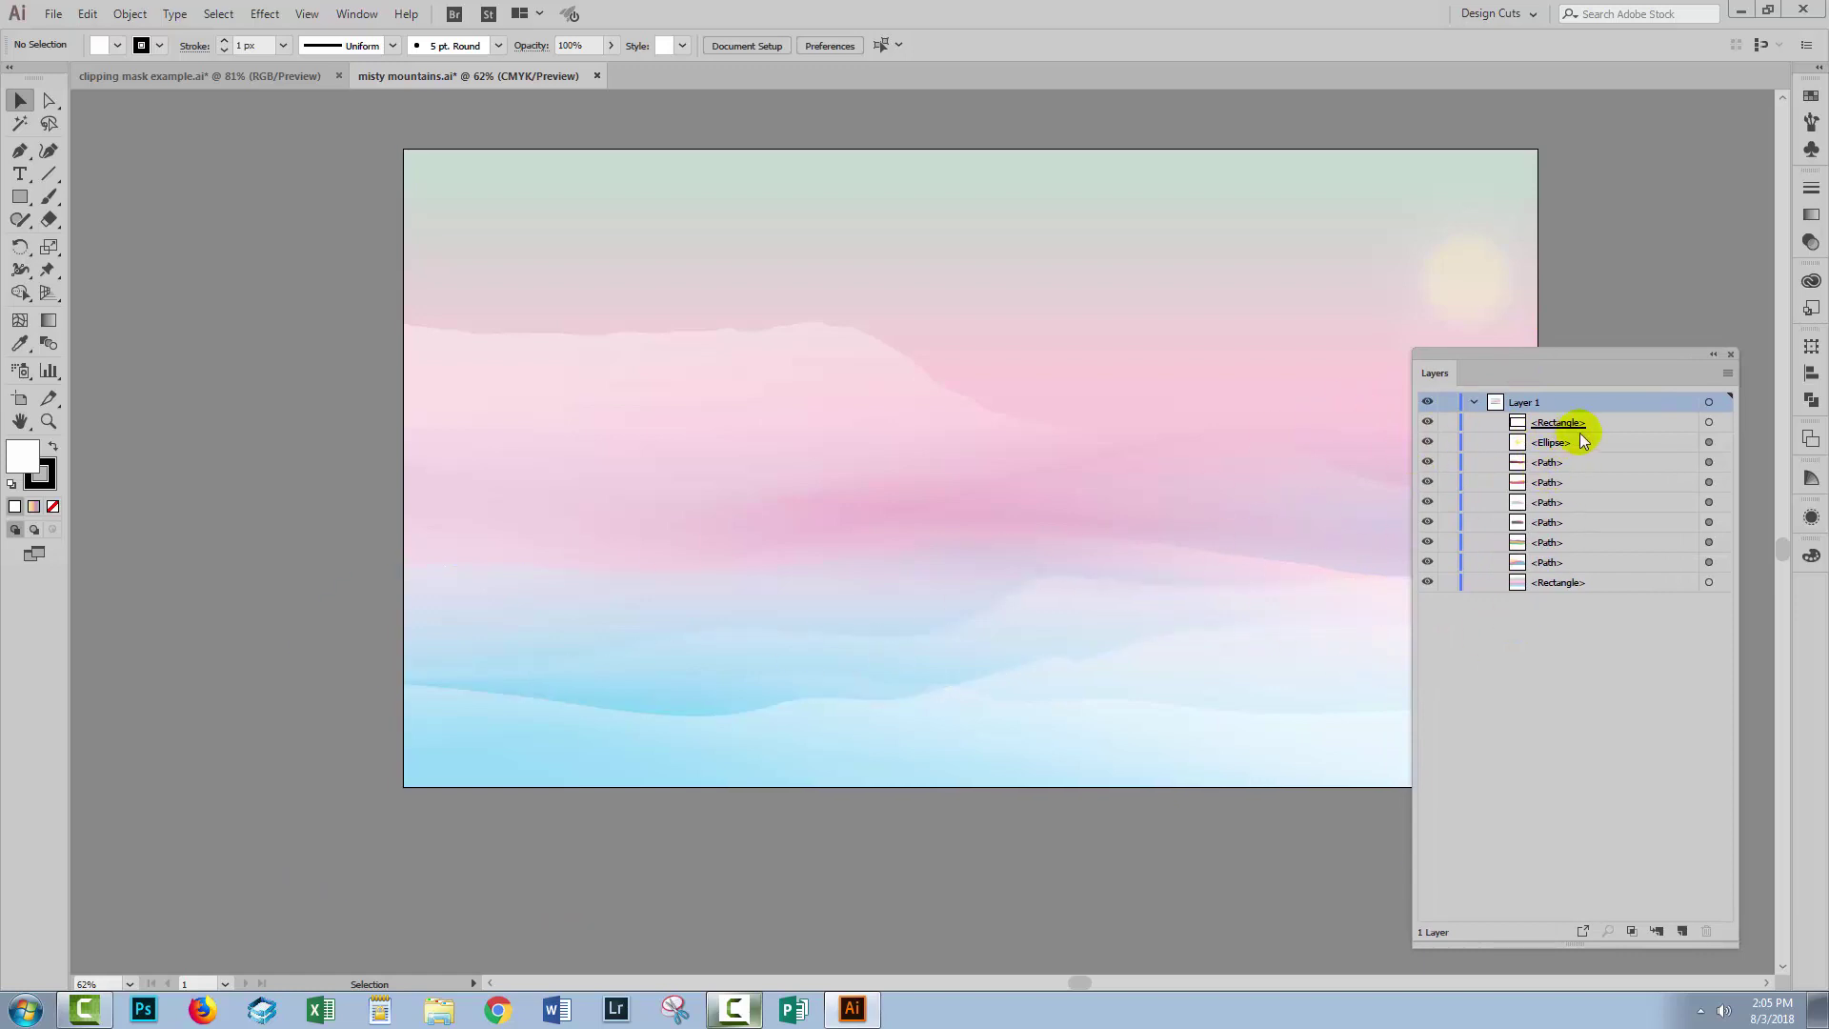
drag(1612, 421, 1608, 588)
click(1449, 581)
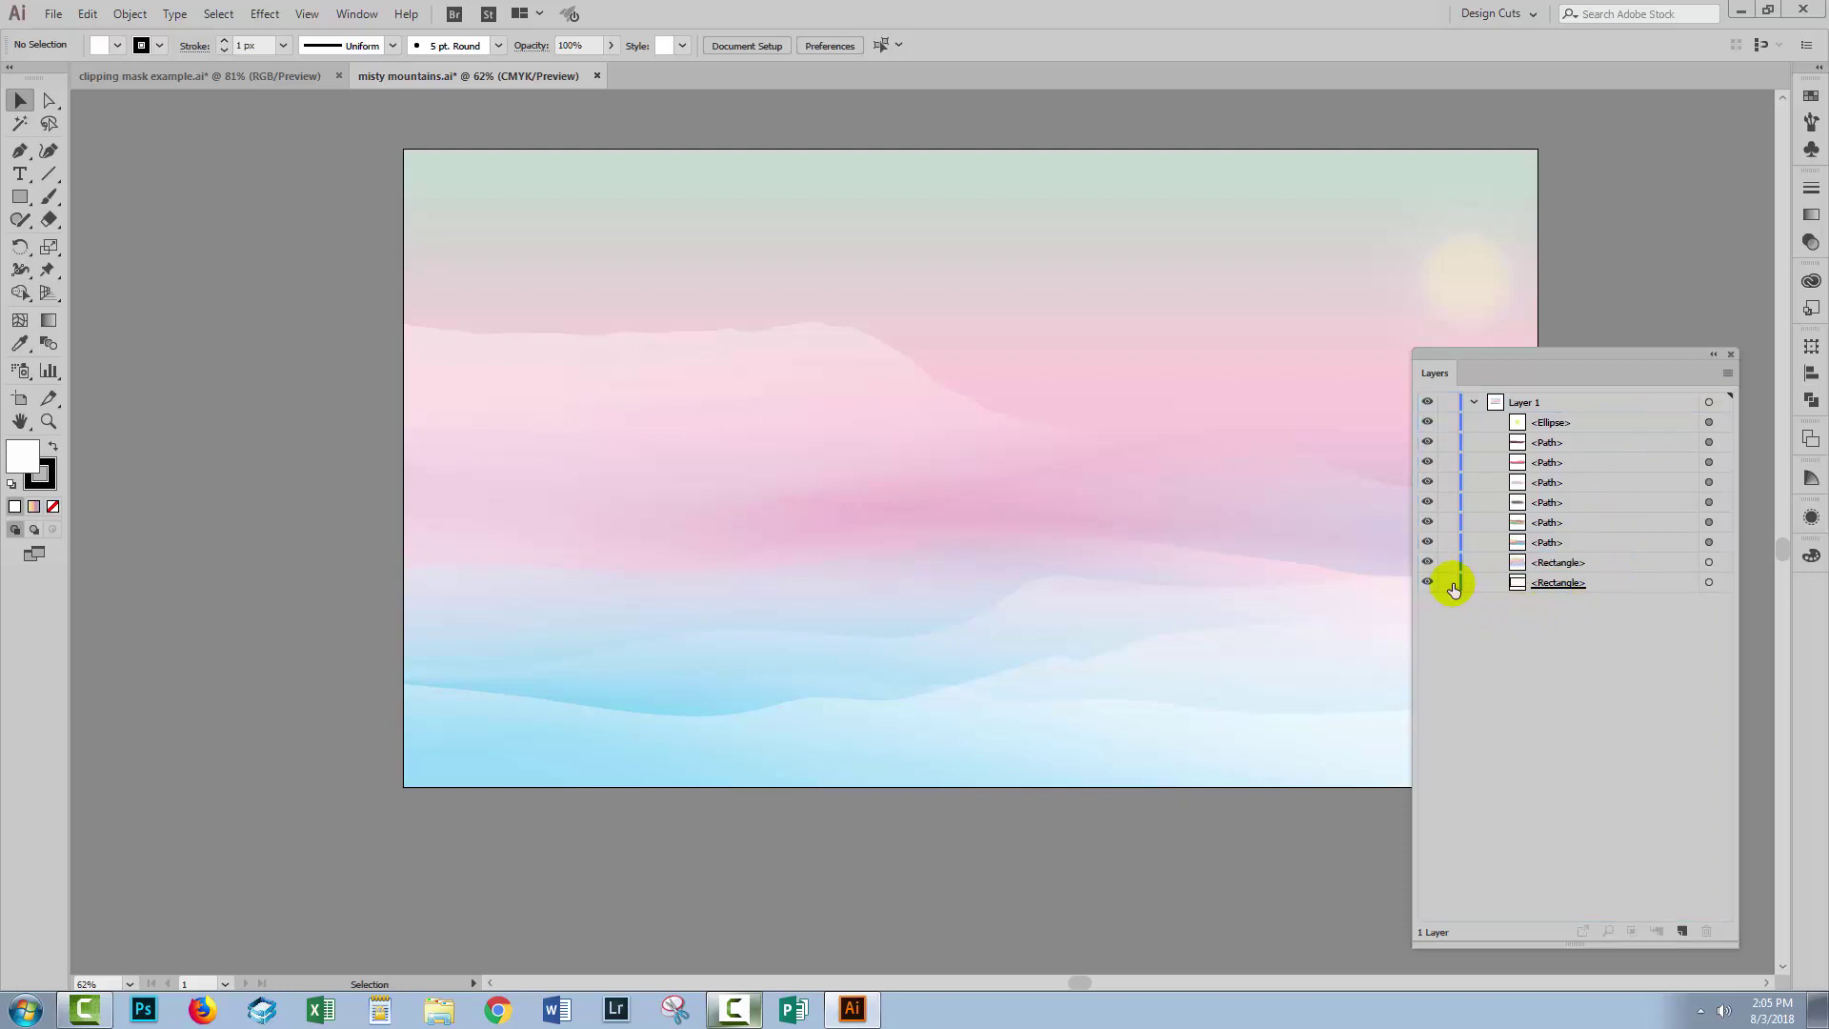